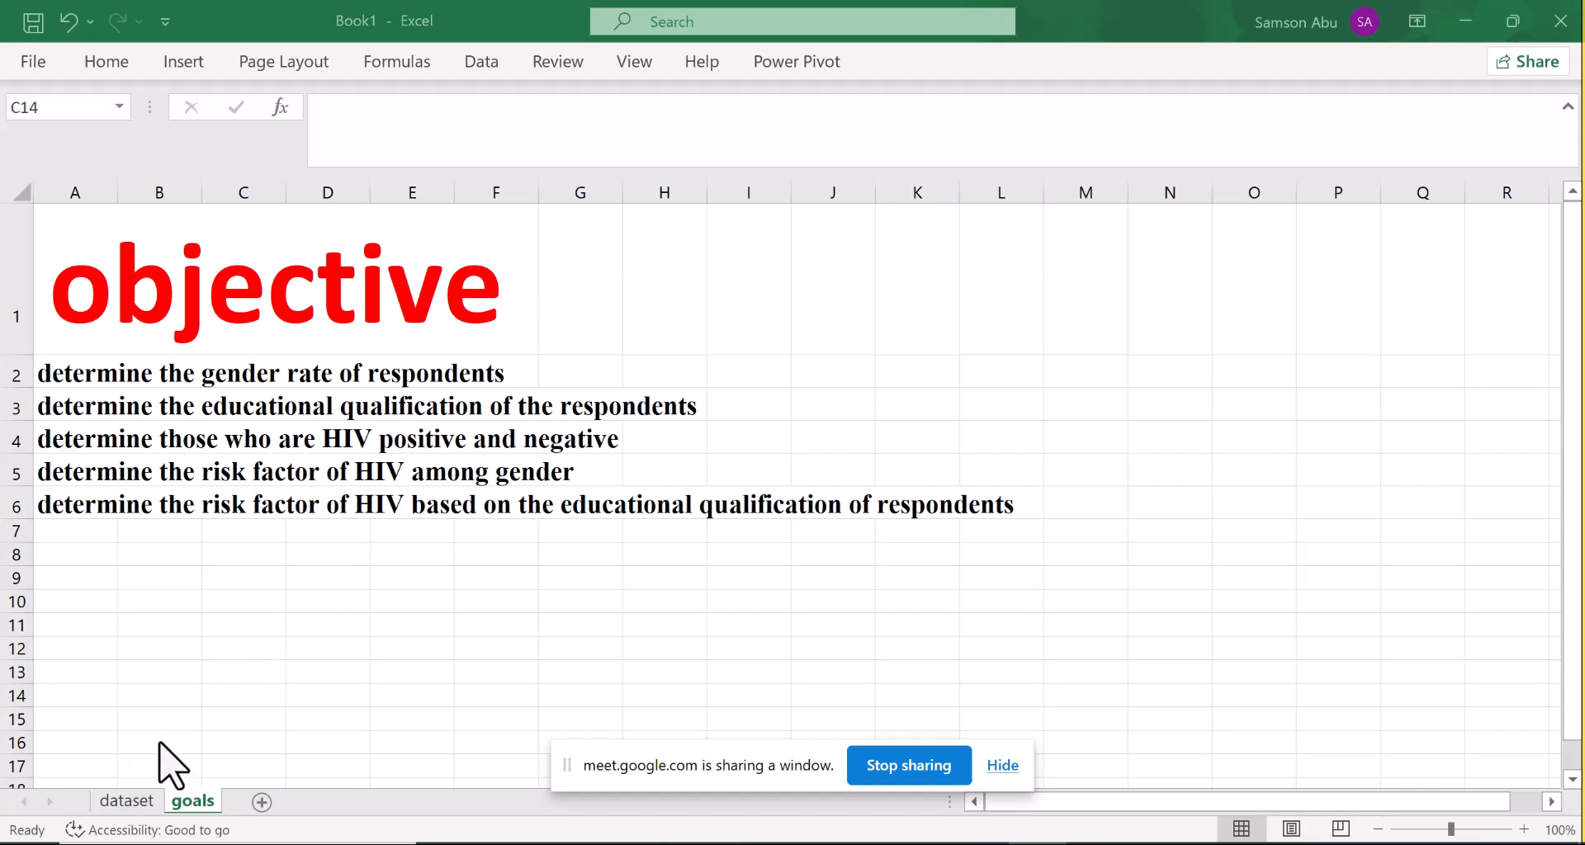
# Step: Open the dataset sheet and format the data range A1:C17 in bold at font size 14
pyautogui.click(125, 800)
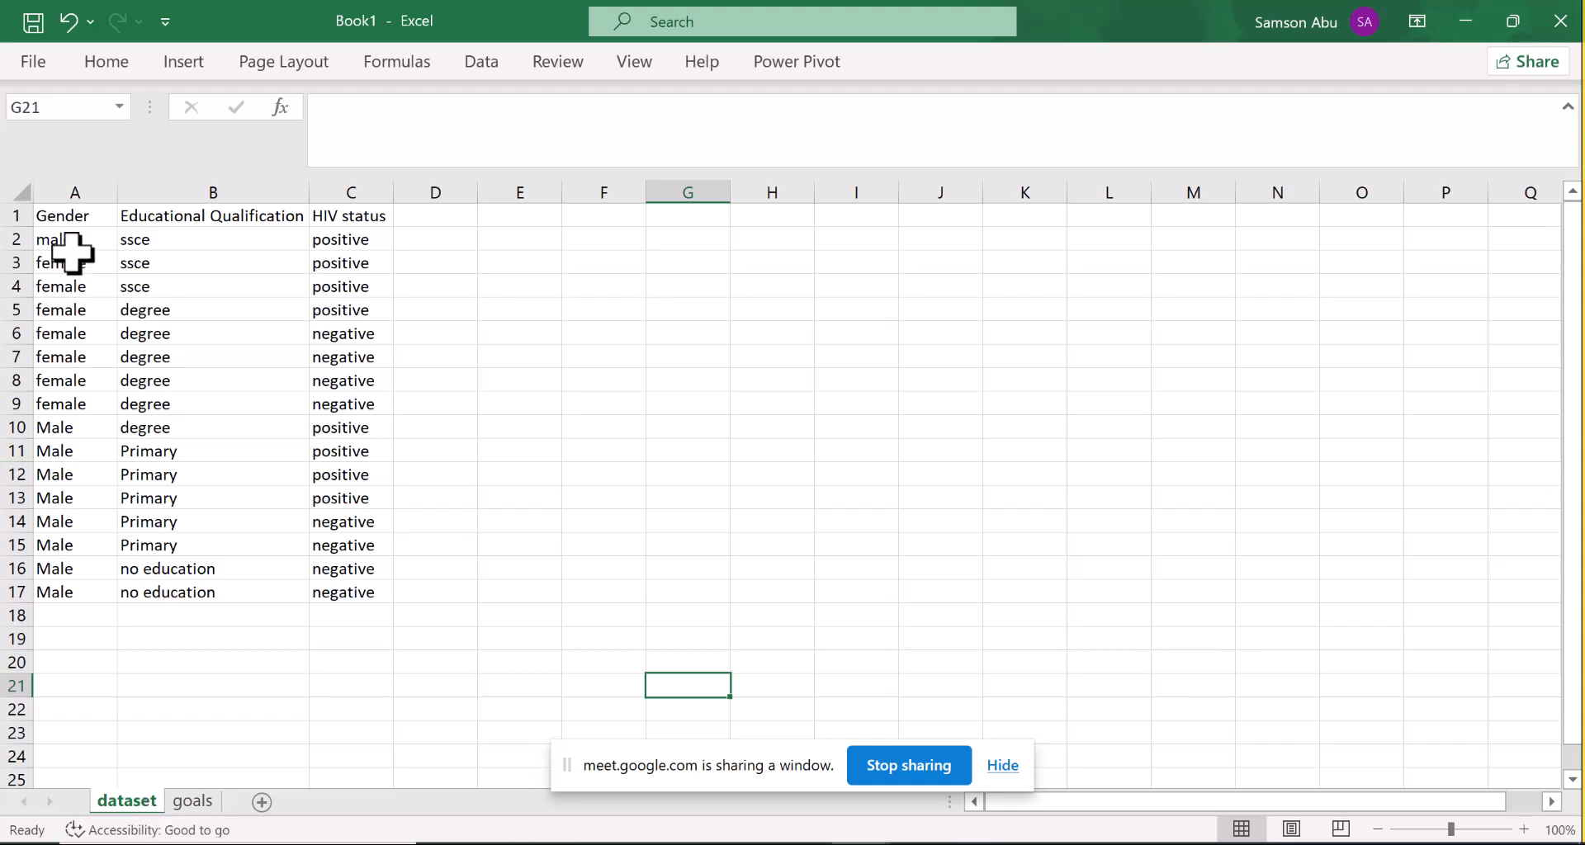
pyautogui.moveTo(64, 221); pyautogui.dragTo(345, 591)
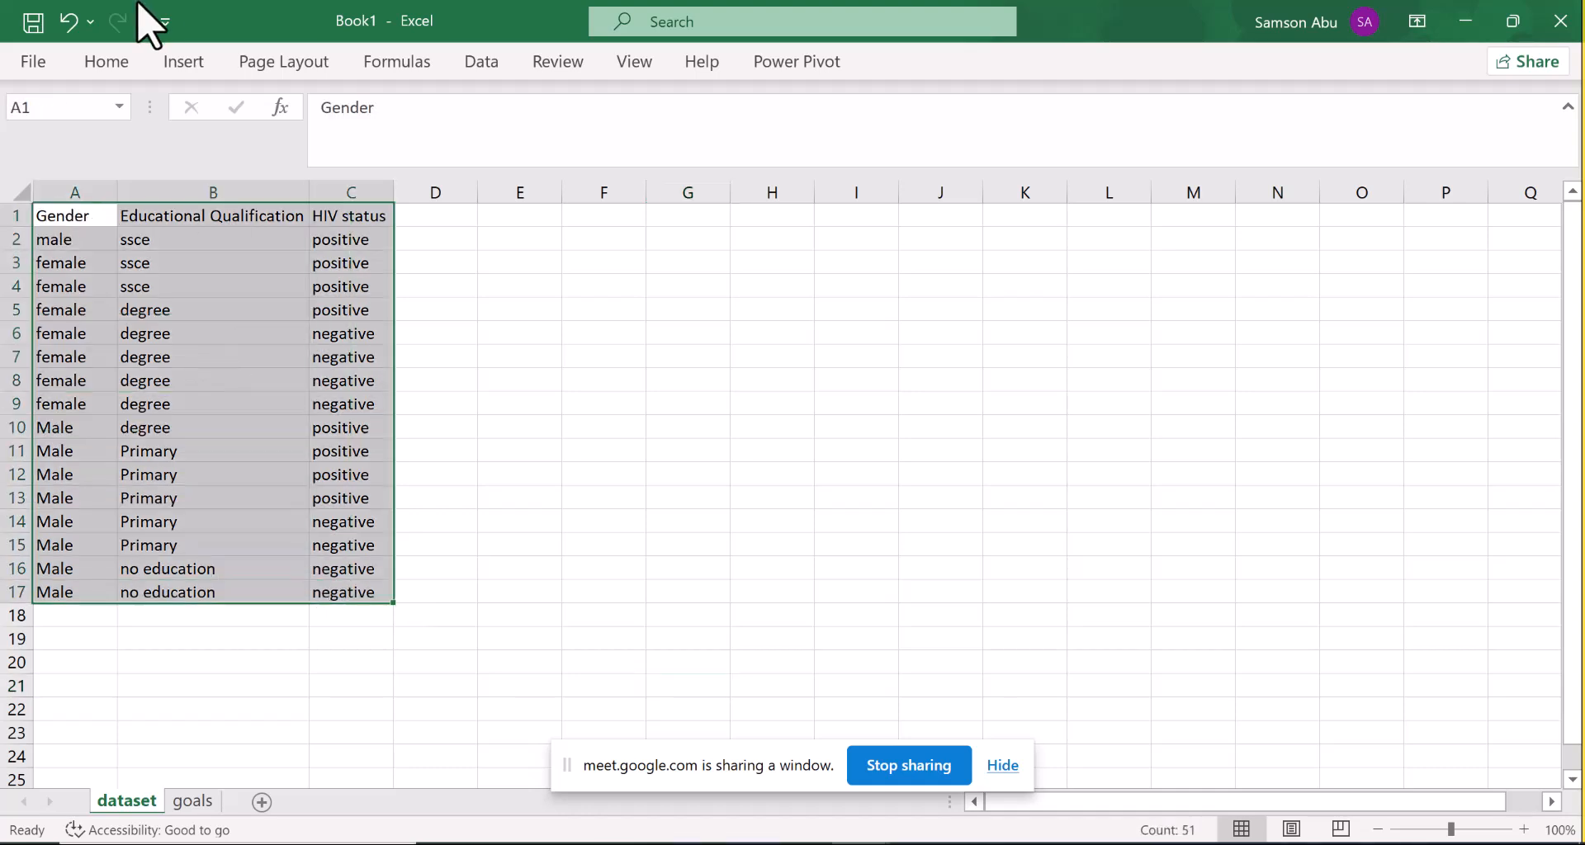
pyautogui.click(92, 76)
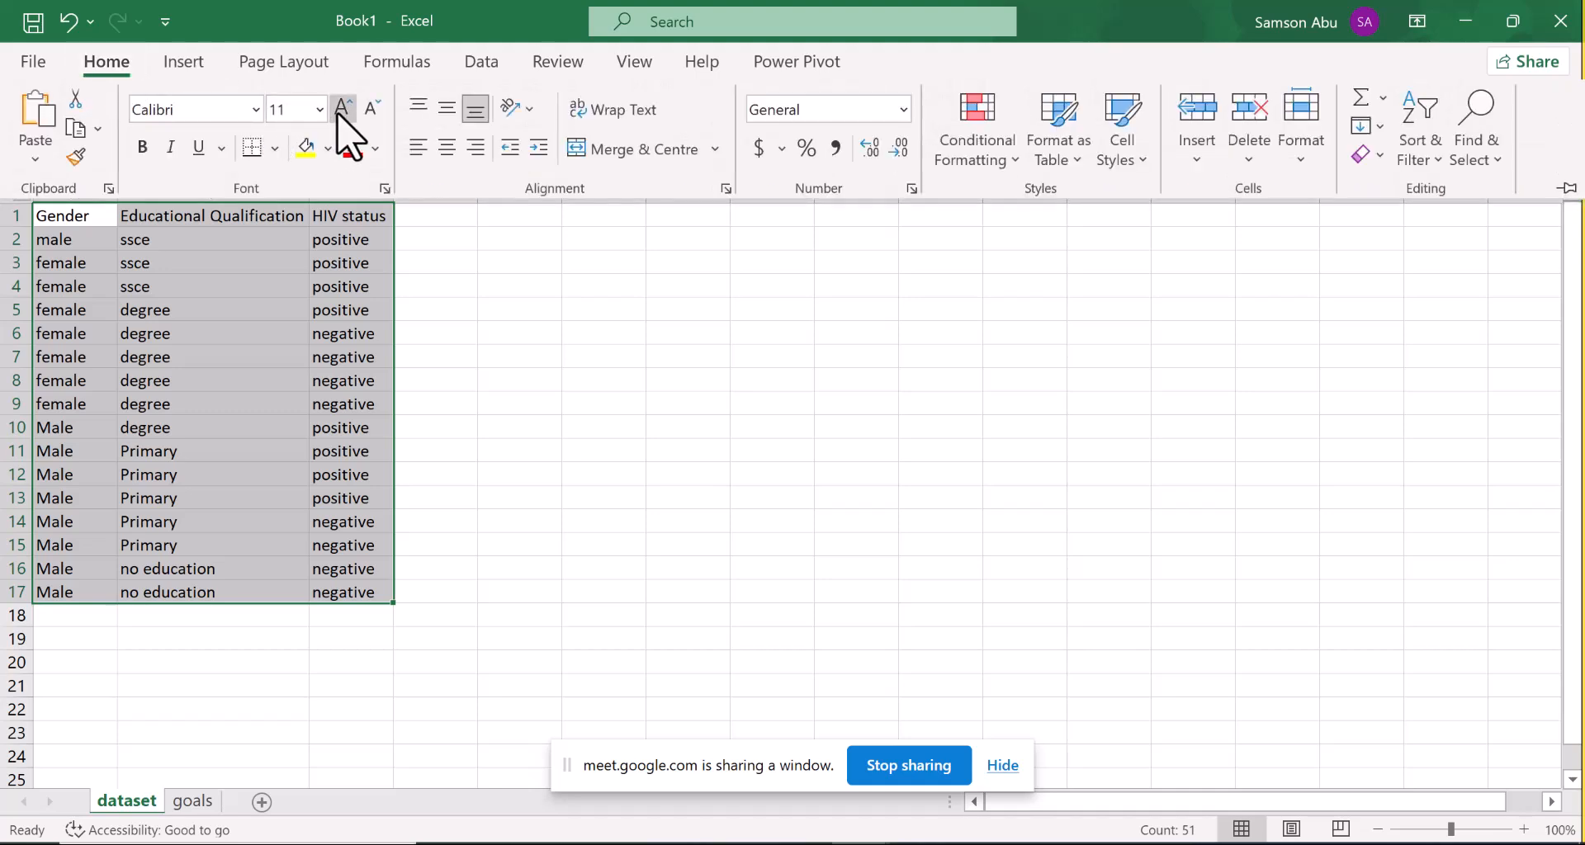
pyautogui.click(342, 110)
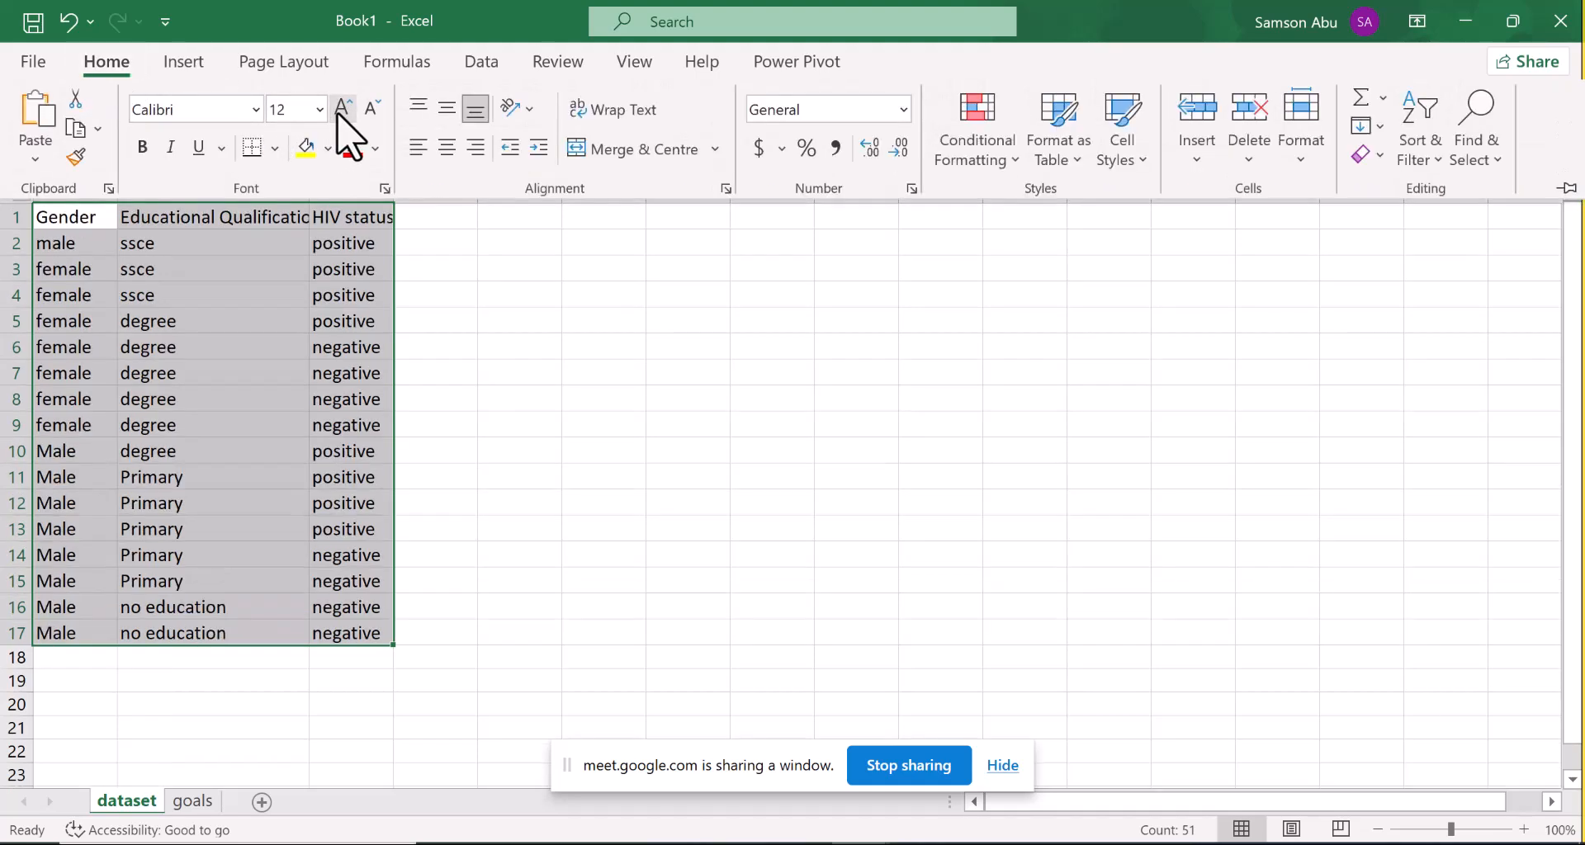
pyautogui.click(340, 110)
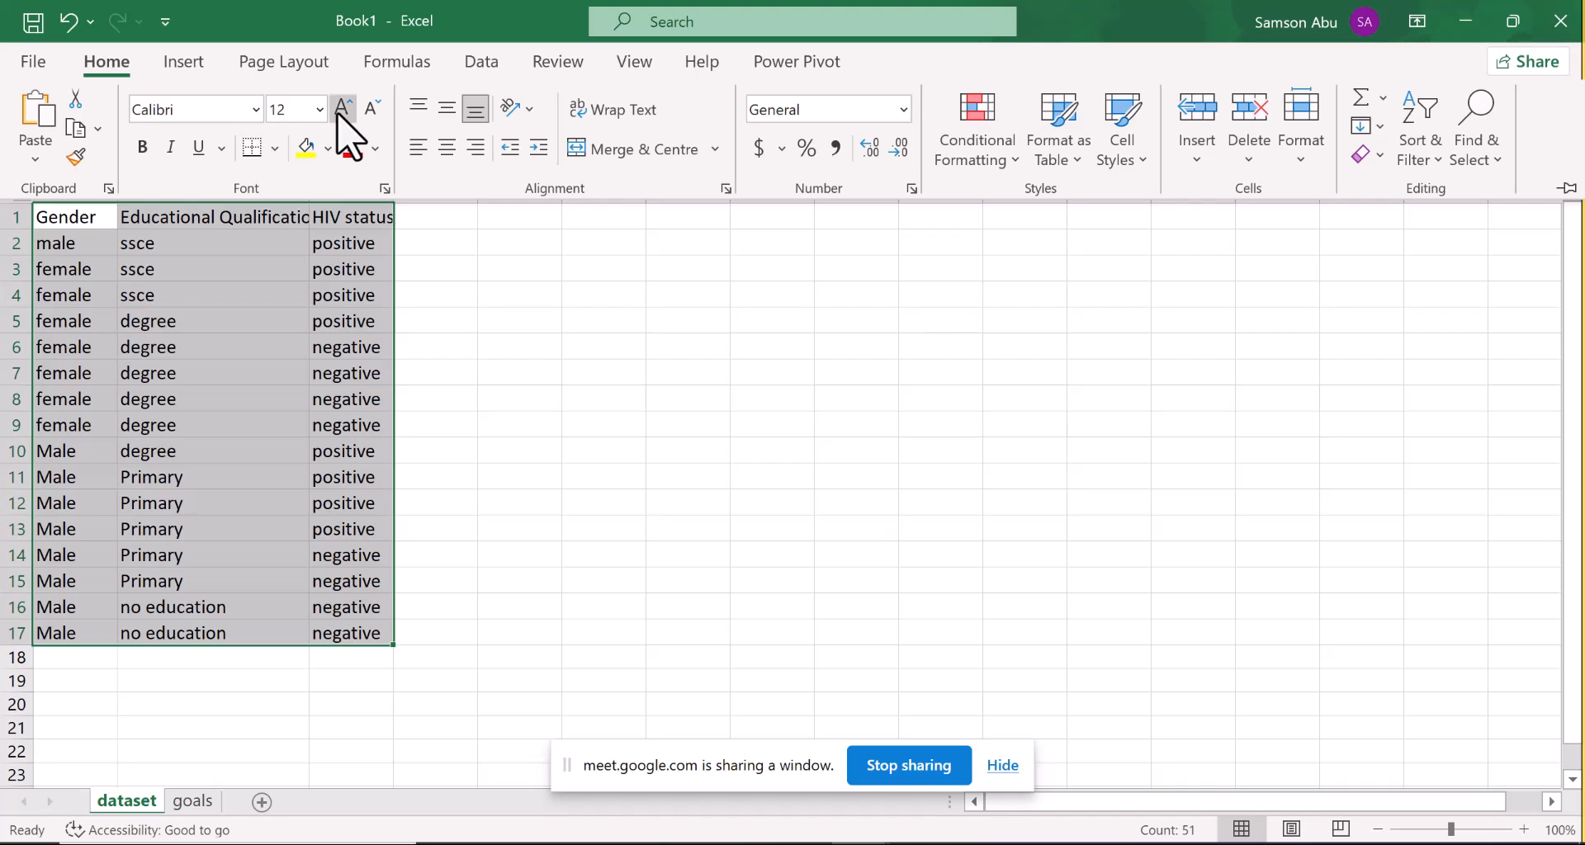
pyautogui.click(135, 149)
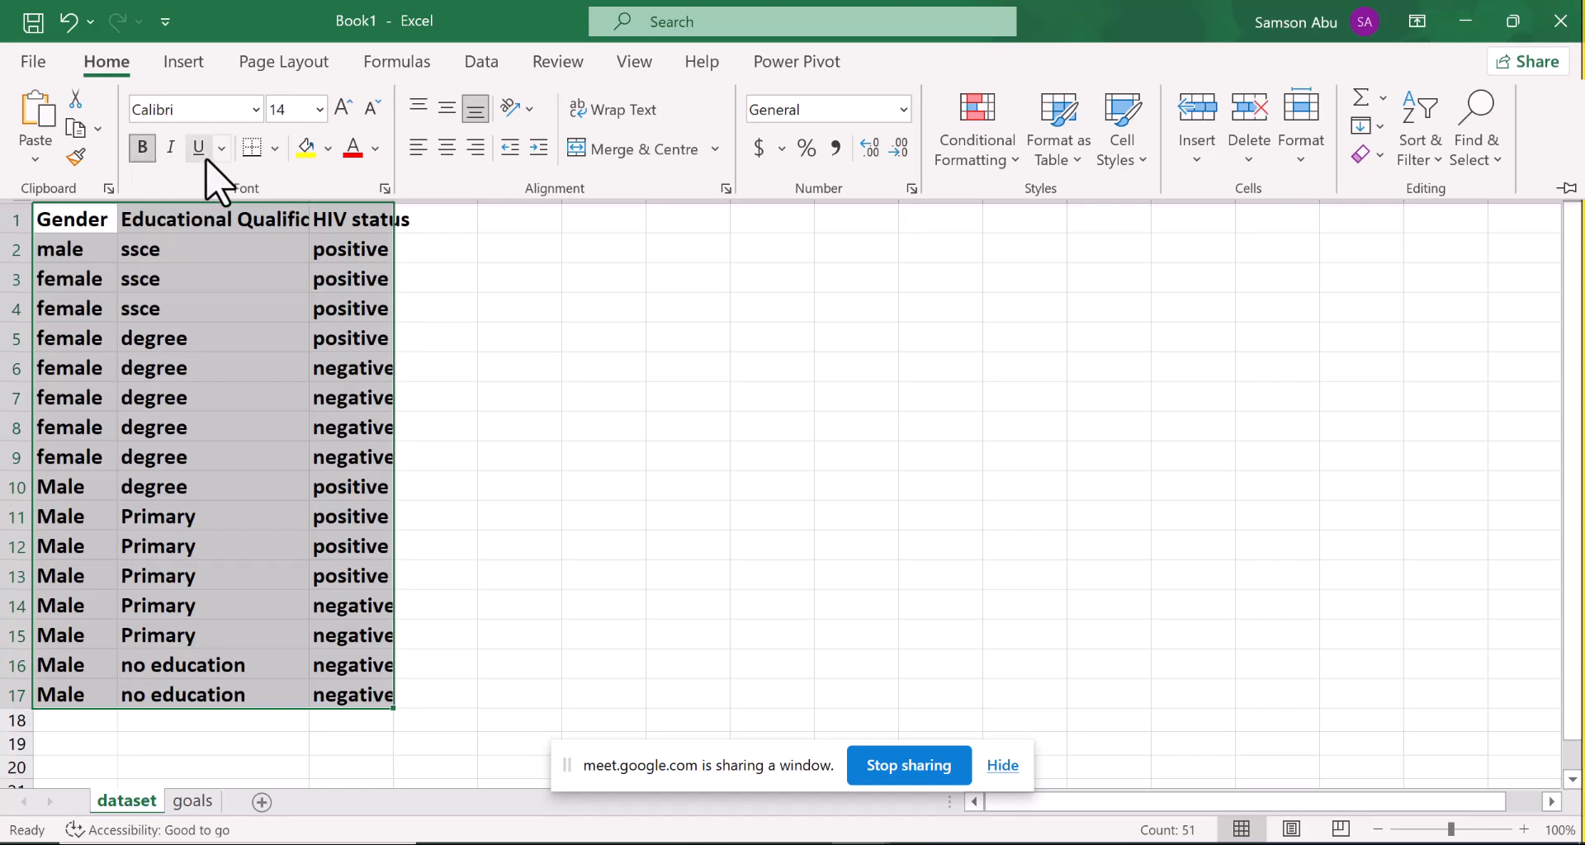
pyautogui.click(491, 348)
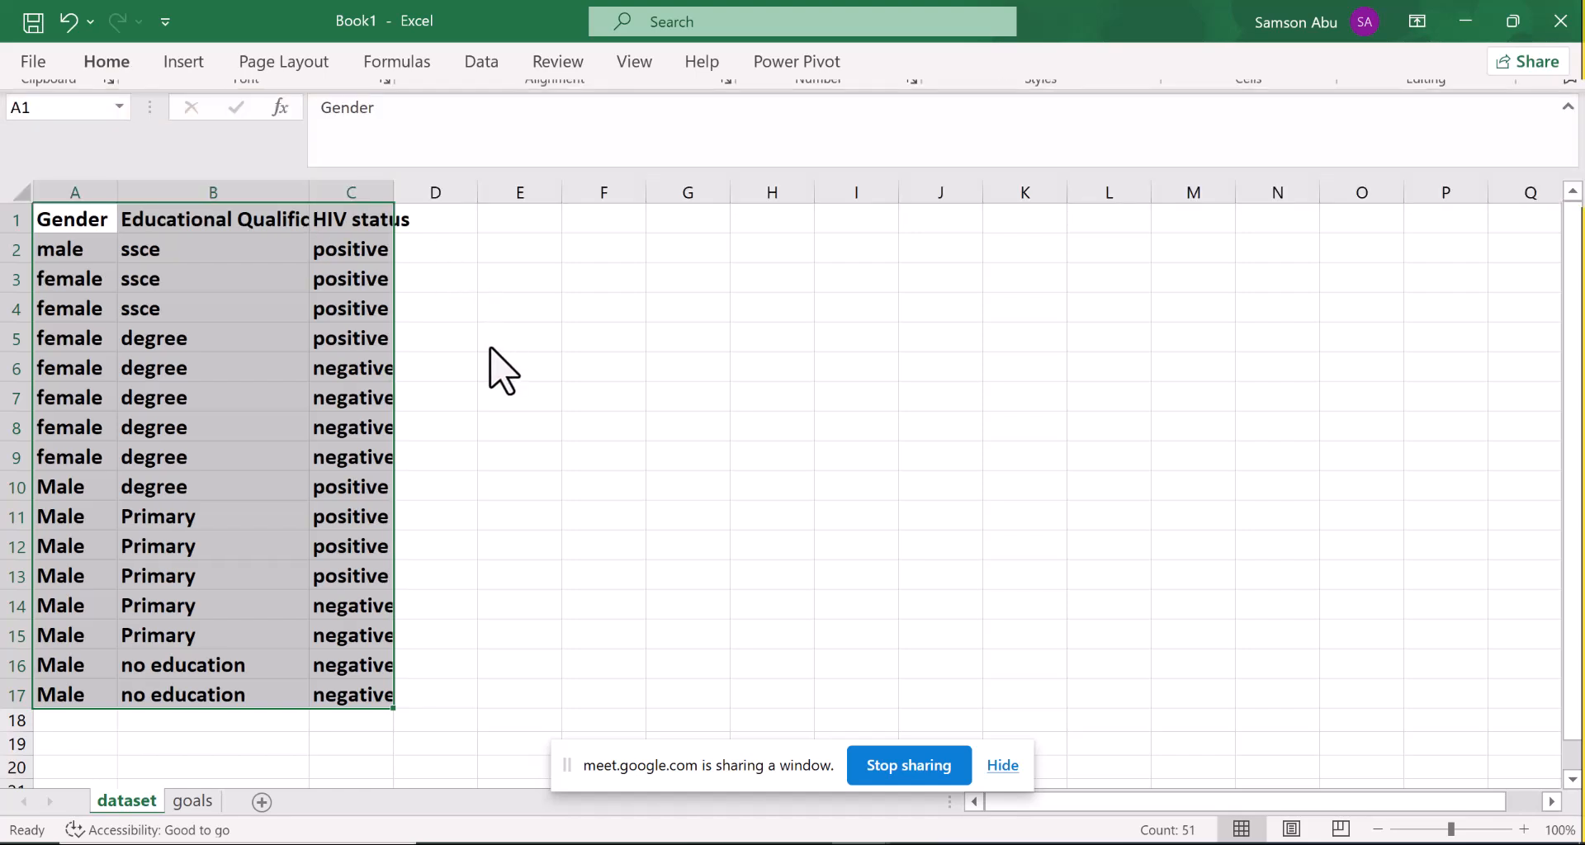
pyautogui.click(491, 345)
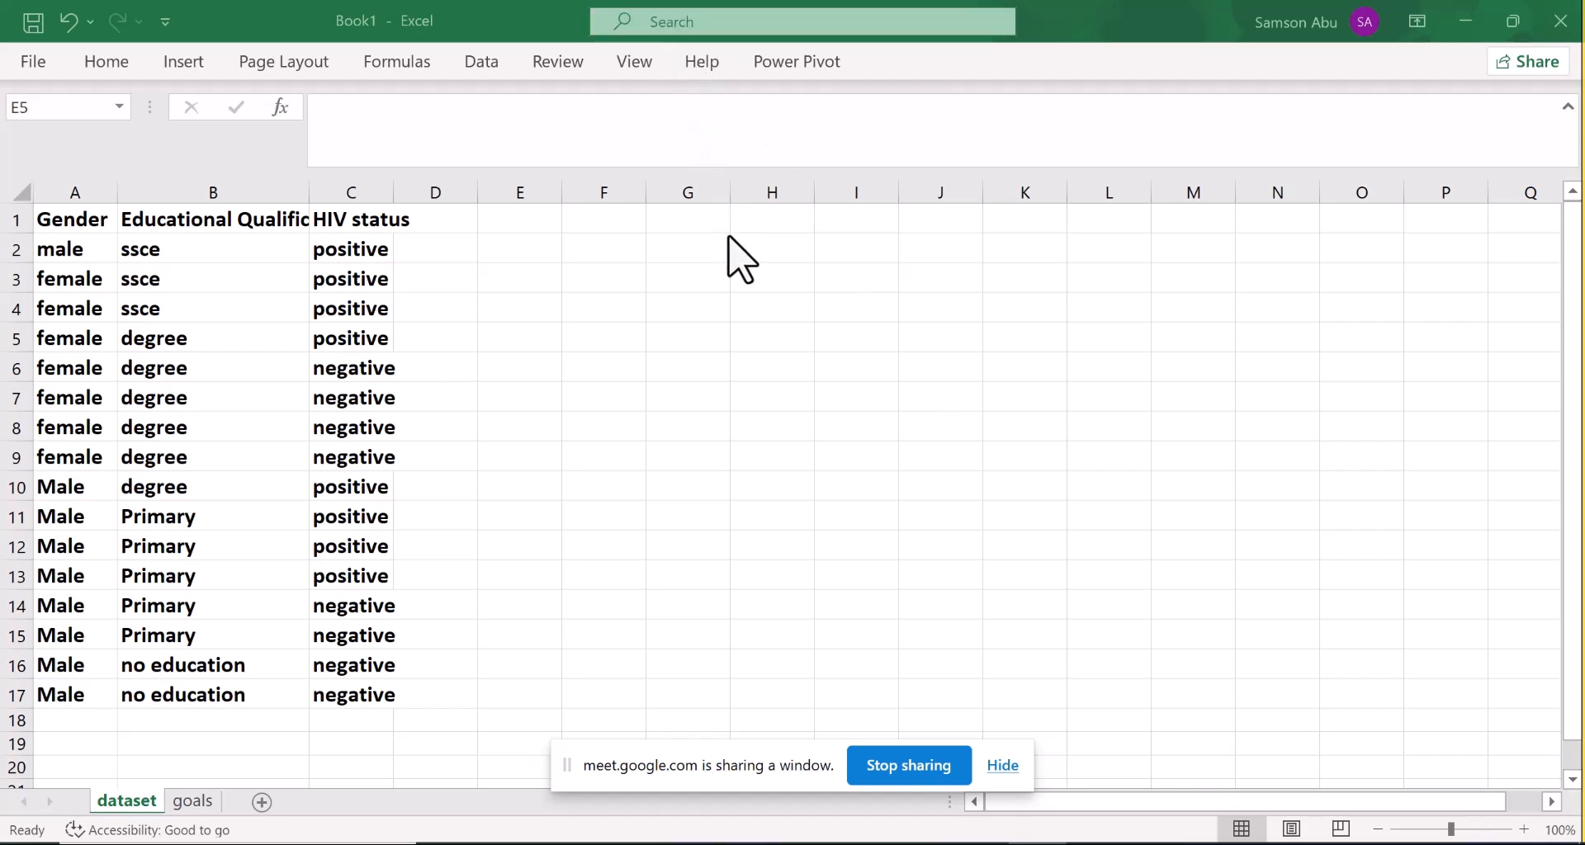
# Step: Try to replace "male" with 1 in the Gender column using Find and Replace
pyautogui.click(66, 198)
pyautogui.click(66, 195)
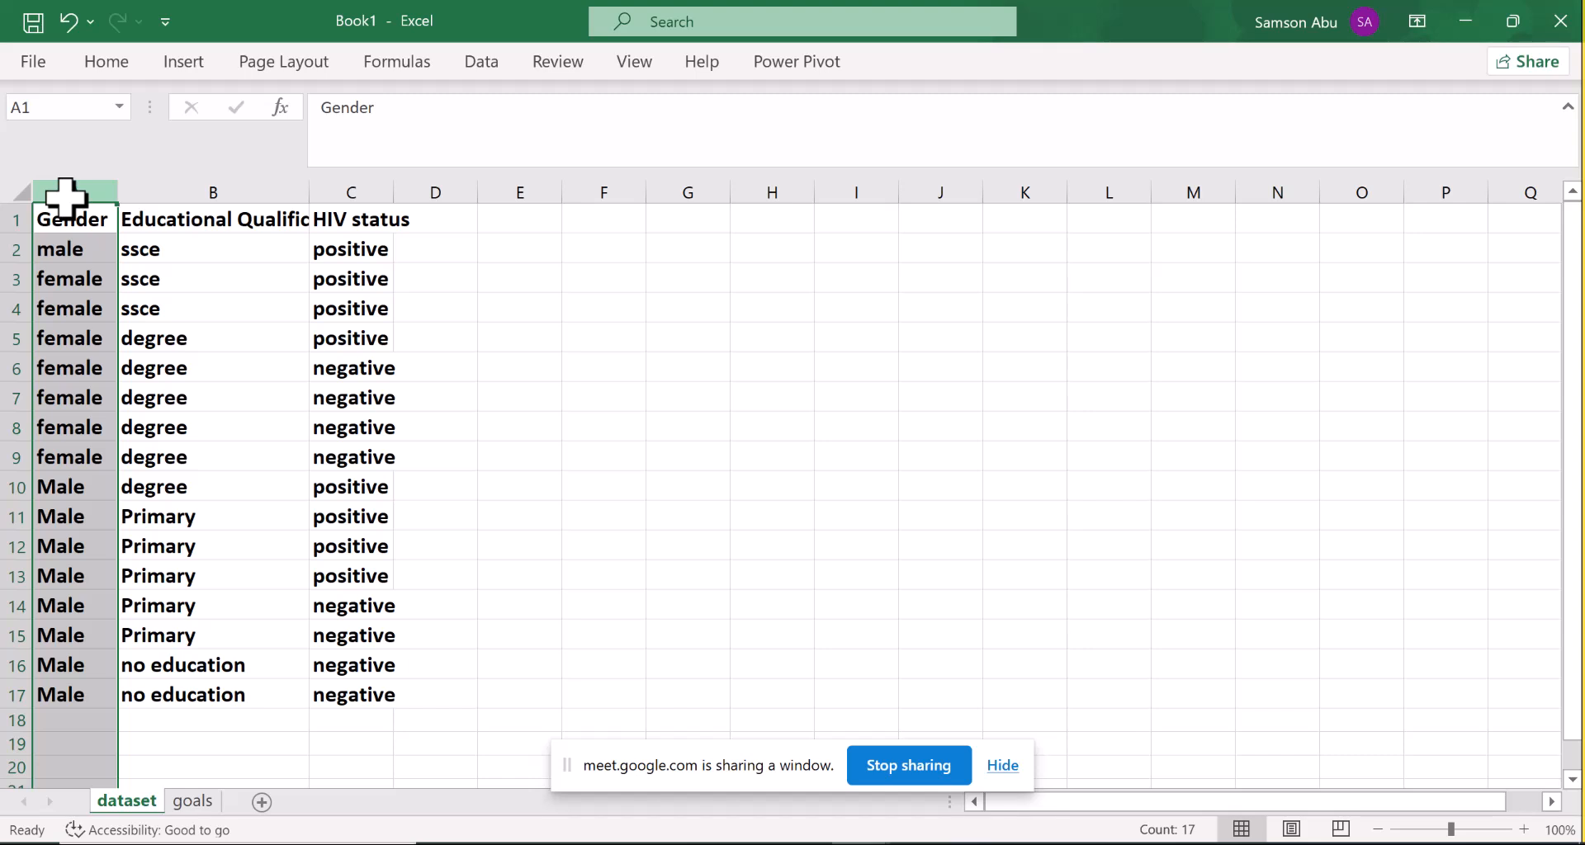
pyautogui.click(116, 66)
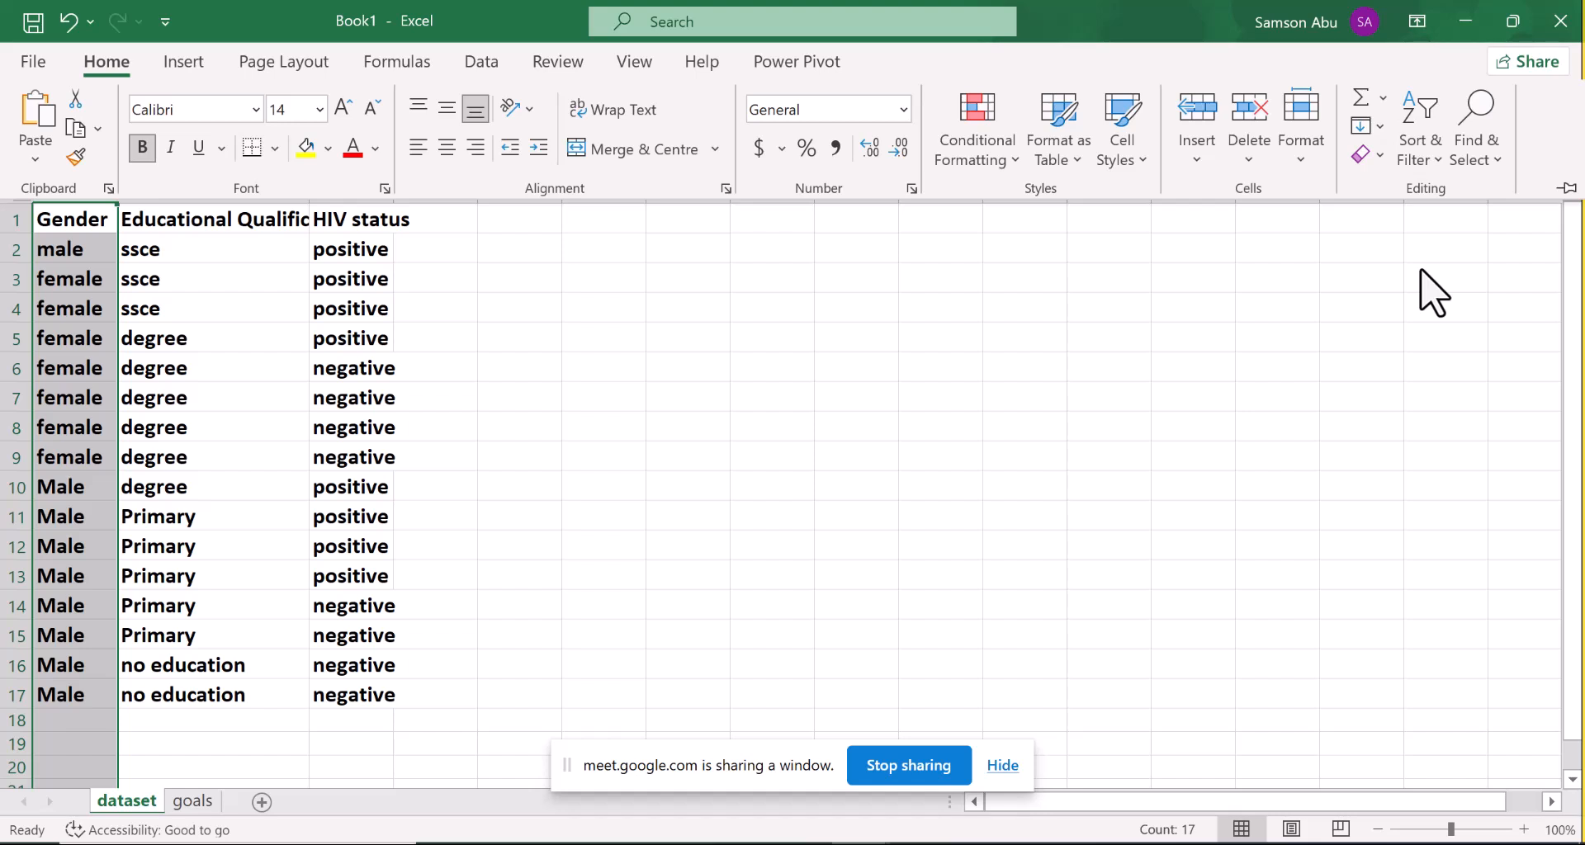
pyautogui.click(1496, 165)
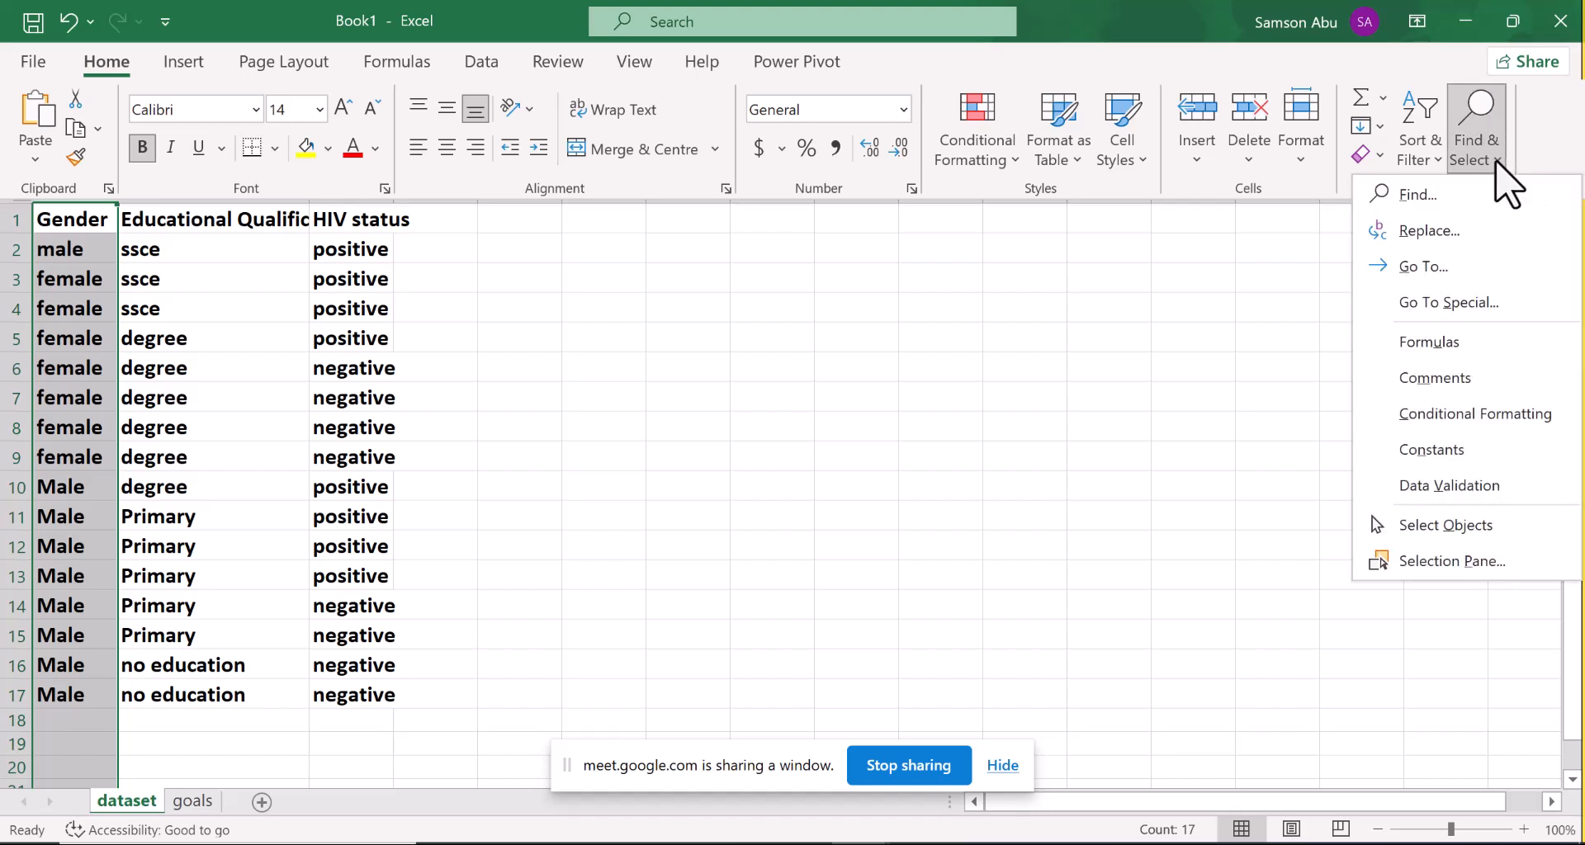
pyautogui.click(1432, 232)
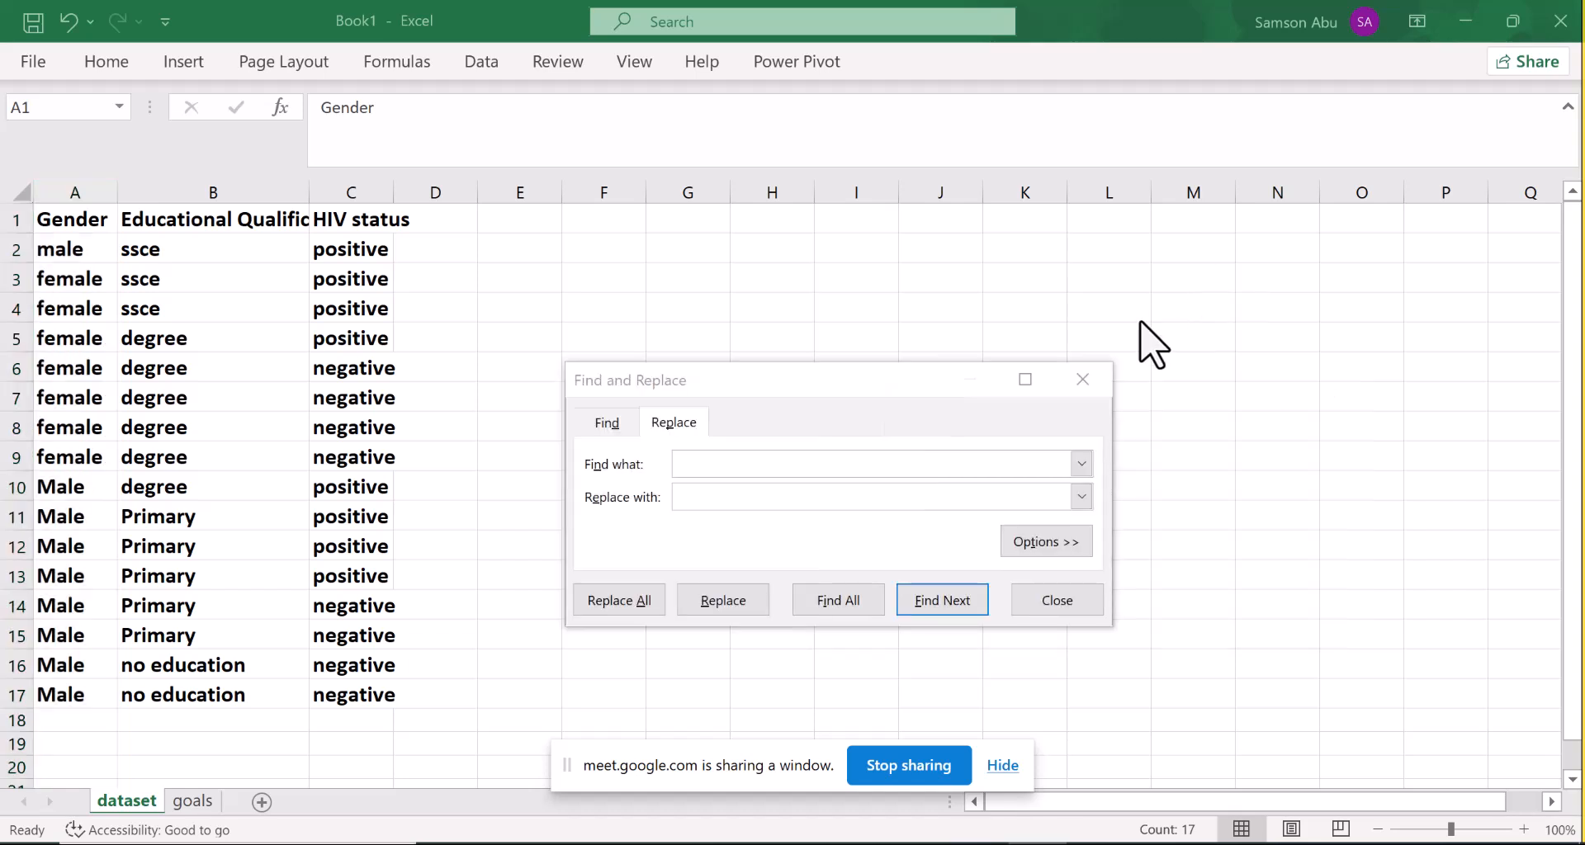
pyautogui.click(686, 472)
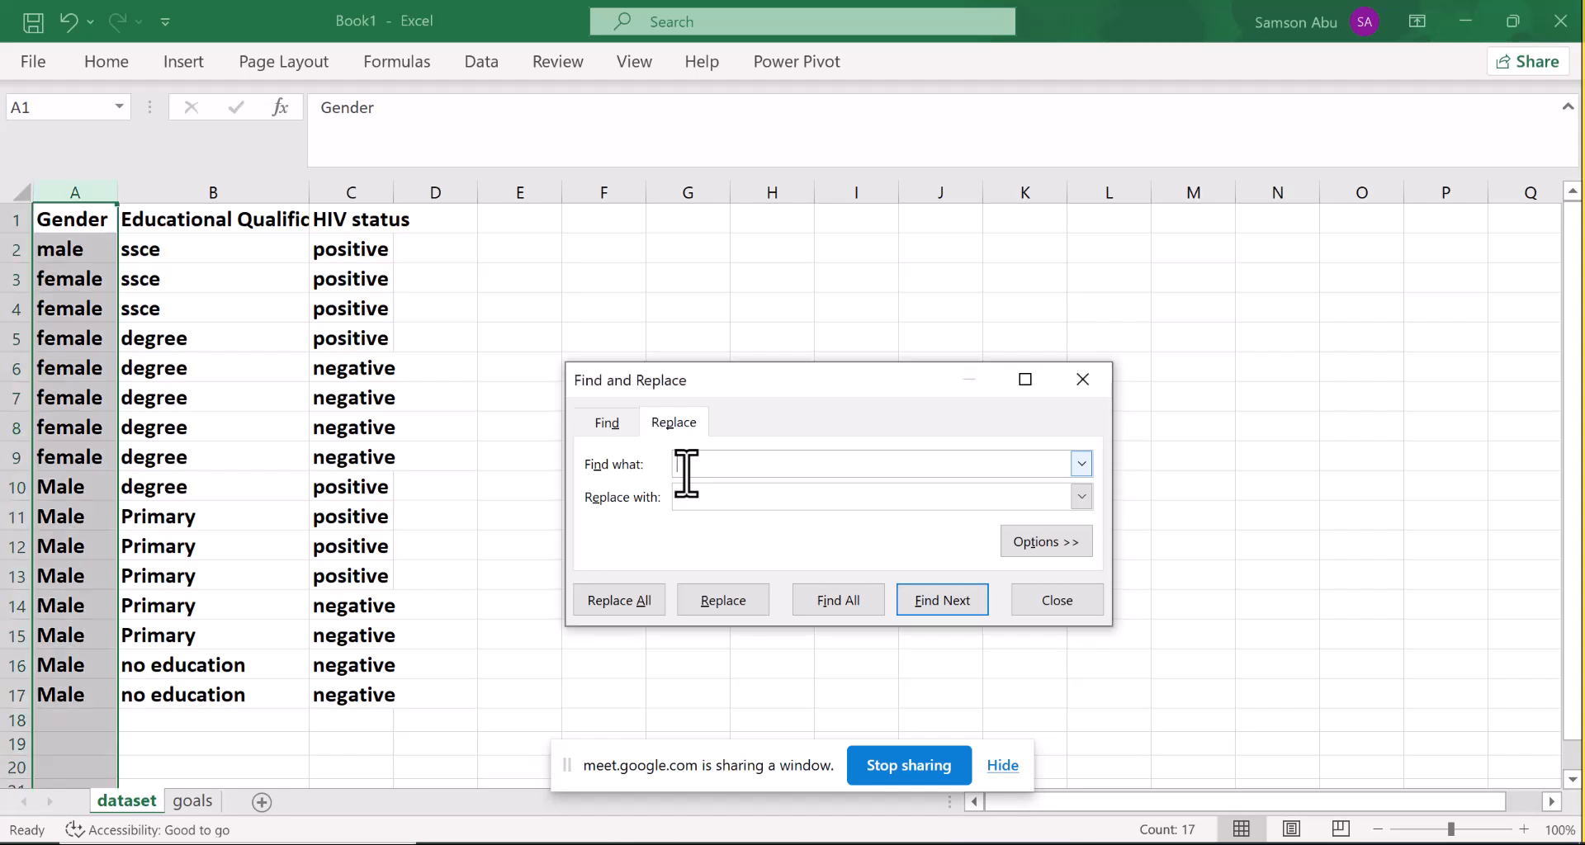
pyautogui.write('male')
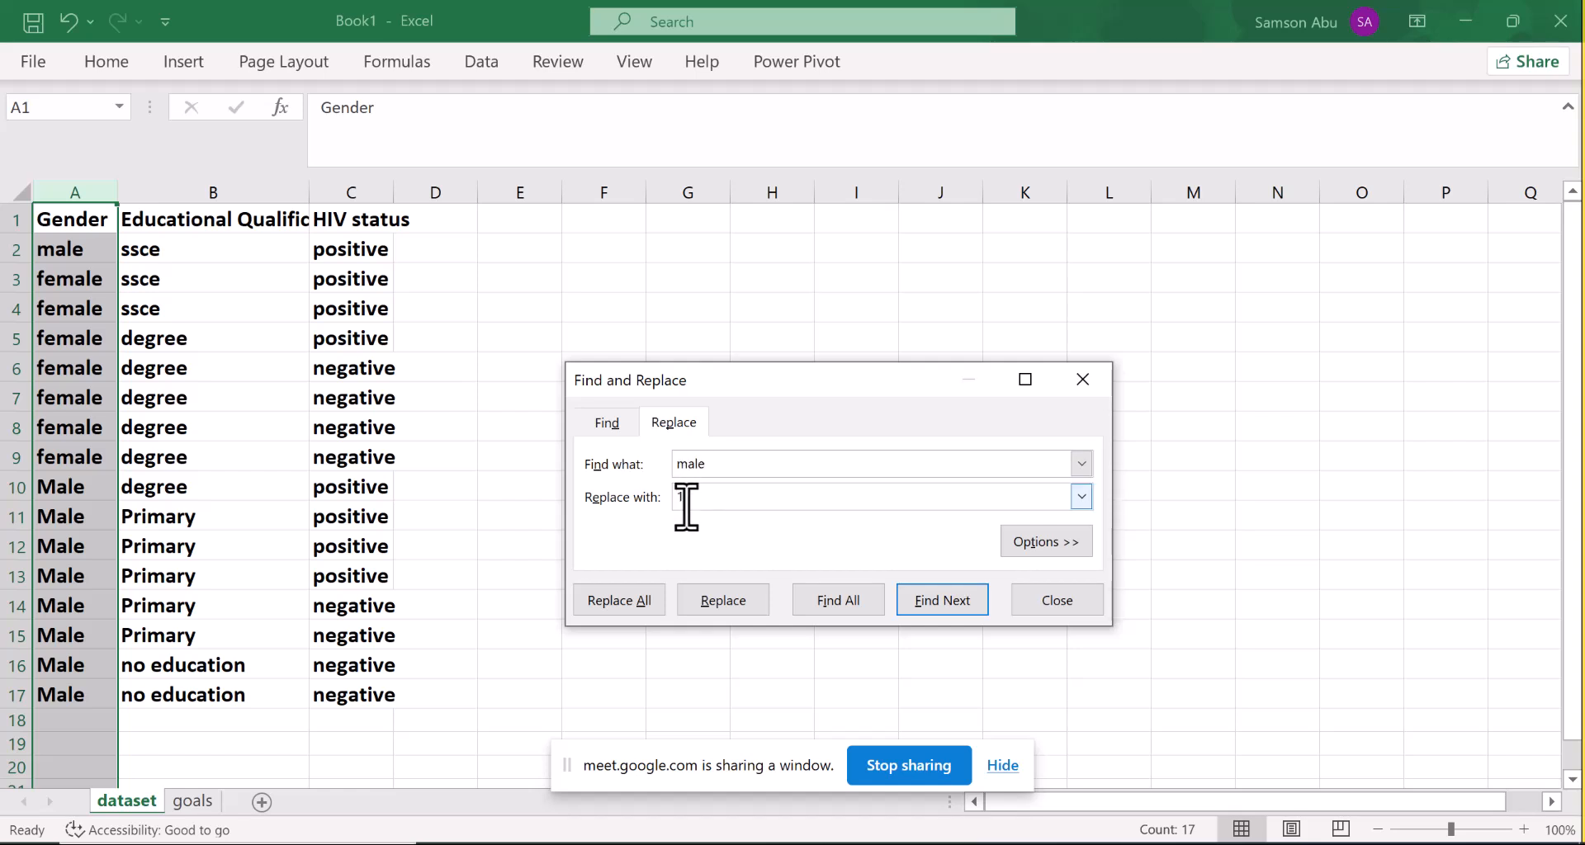
pyautogui.click(733, 609)
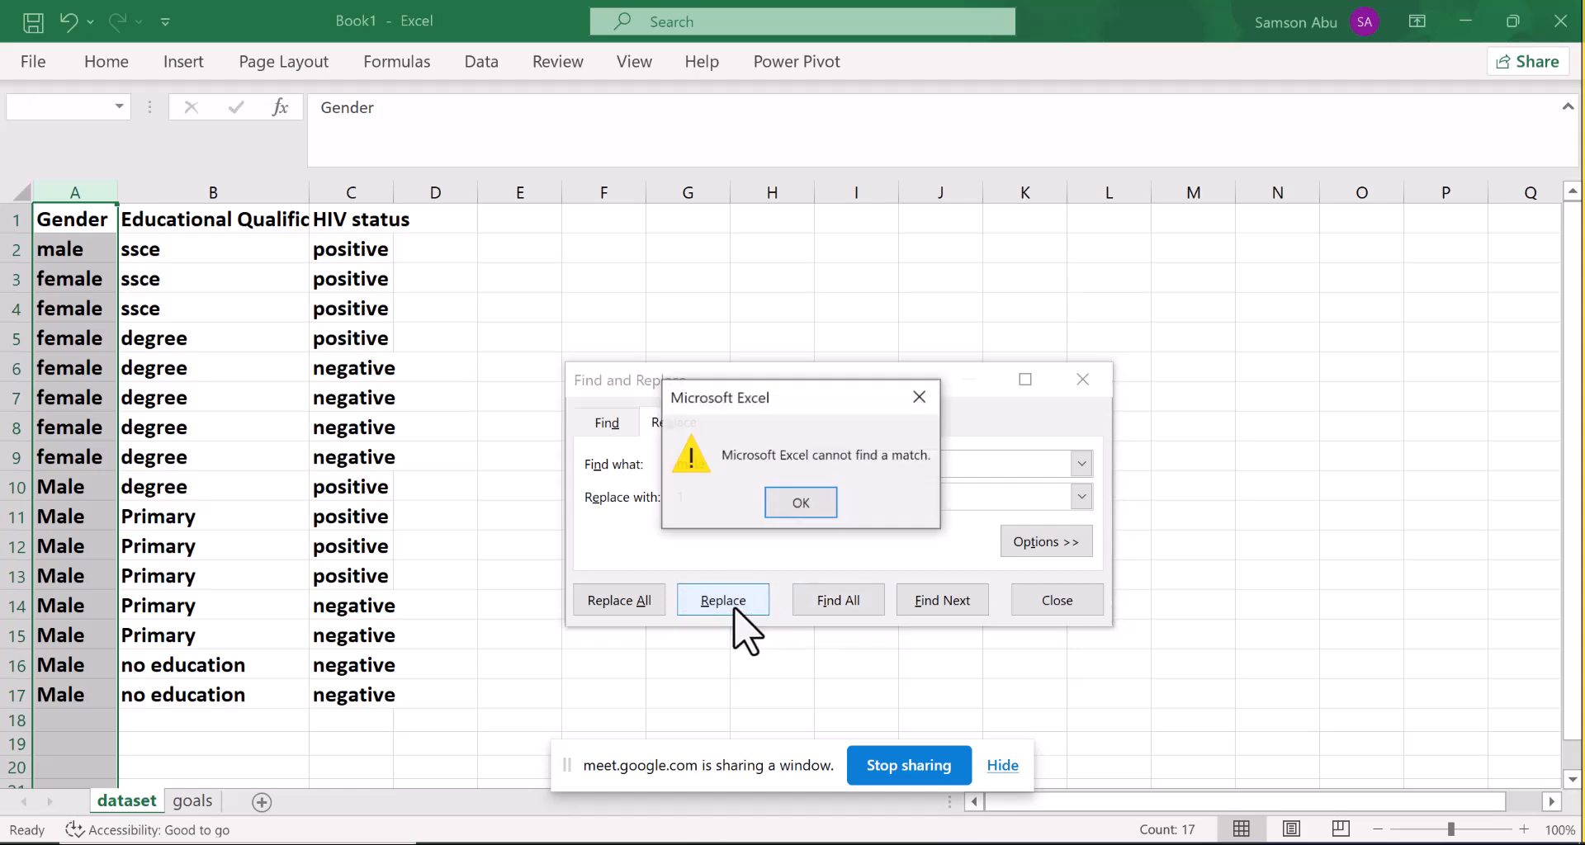
pyautogui.click(788, 505)
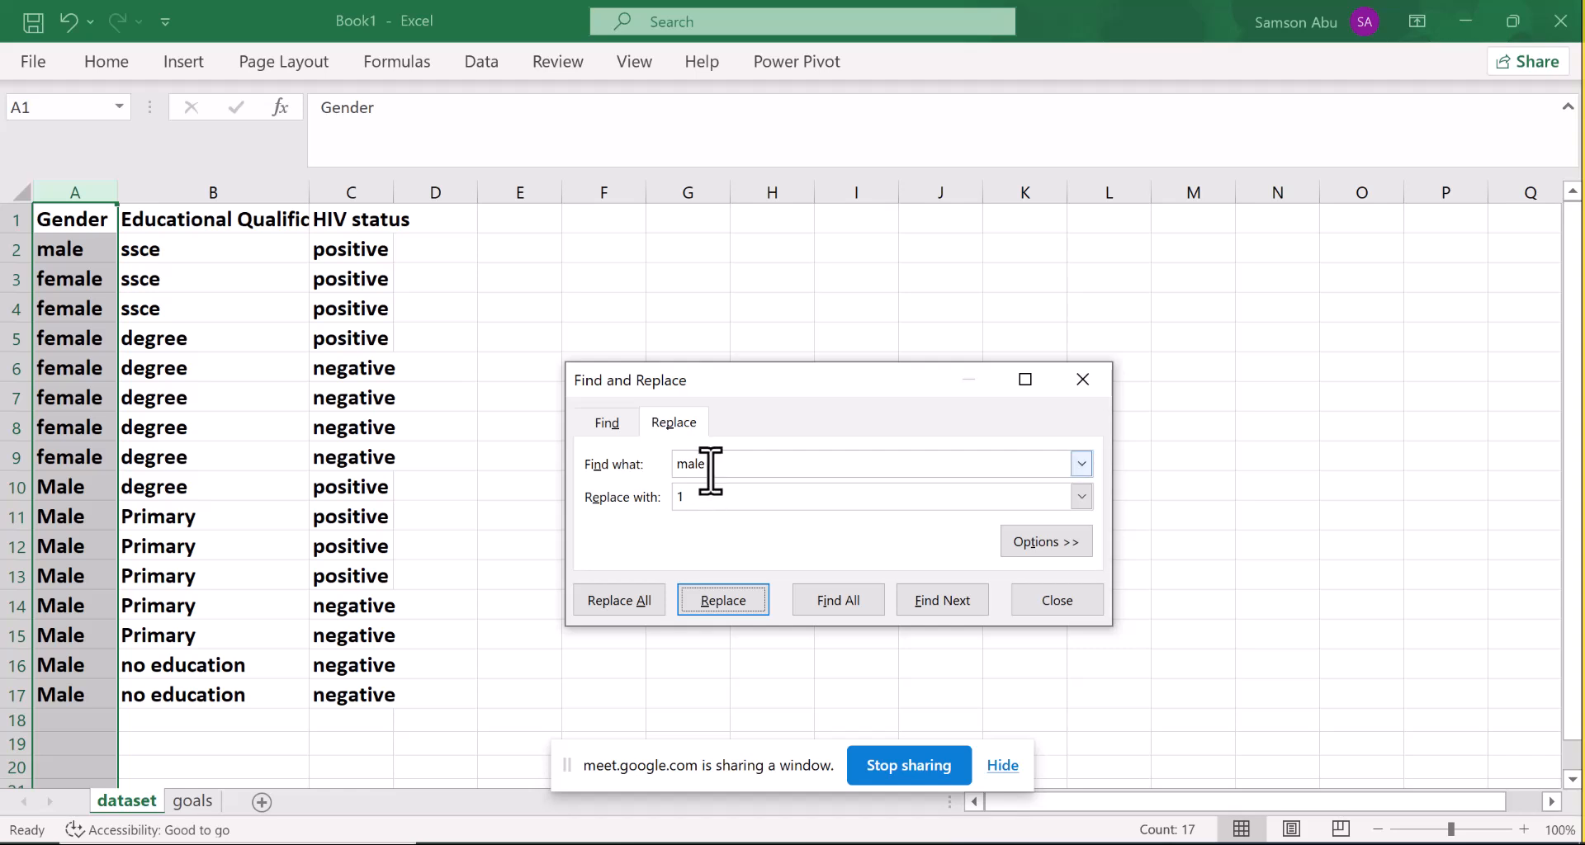
# Step: Find all cells containing "male" and replace every occurrence with 1
pyautogui.click(864, 610)
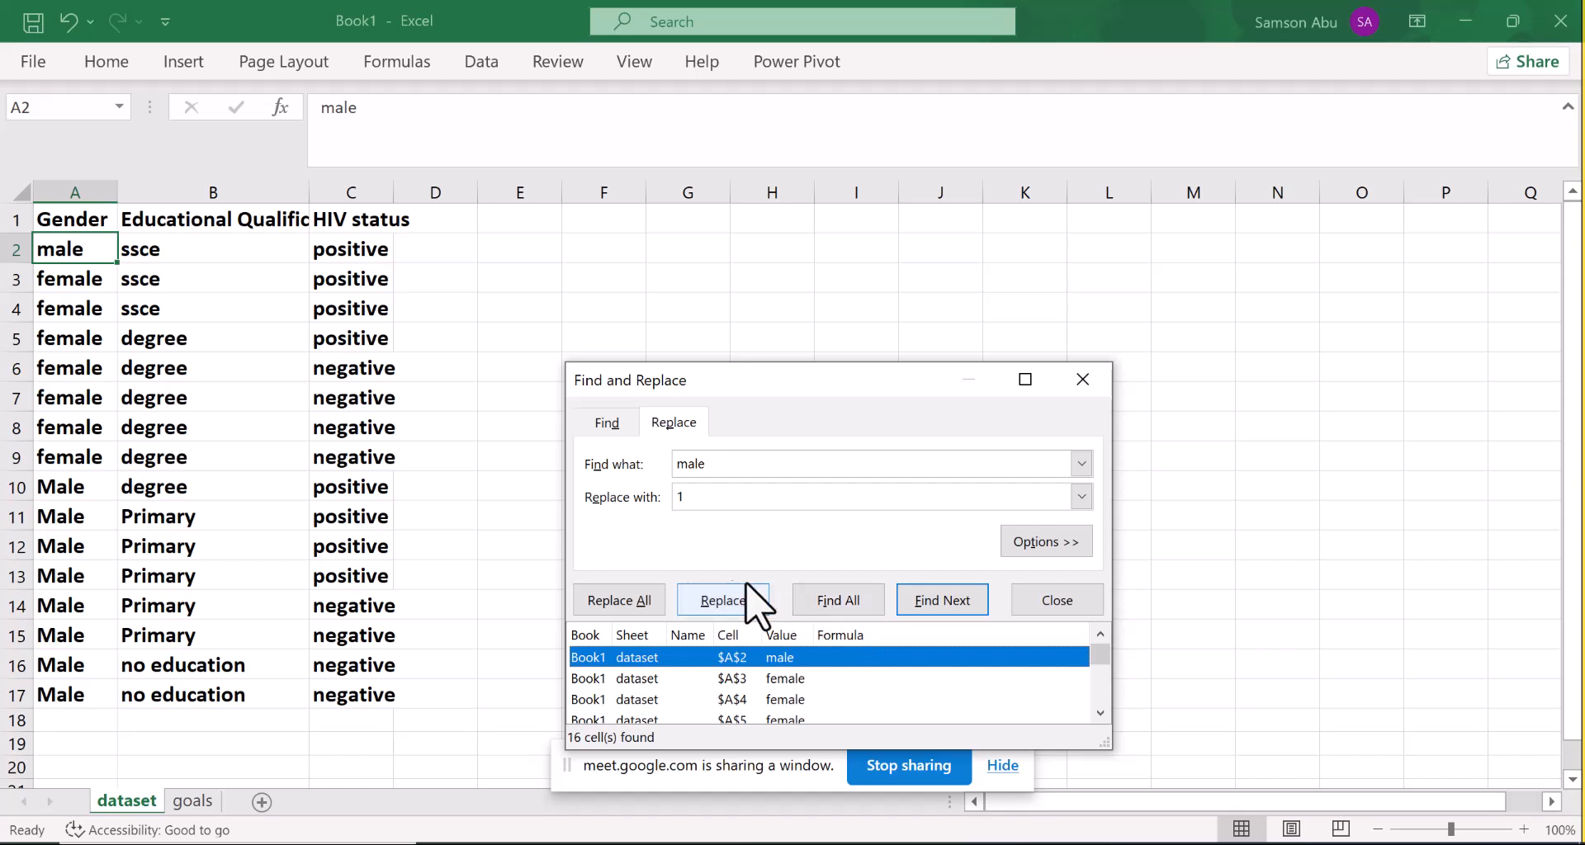
pyautogui.click(645, 595)
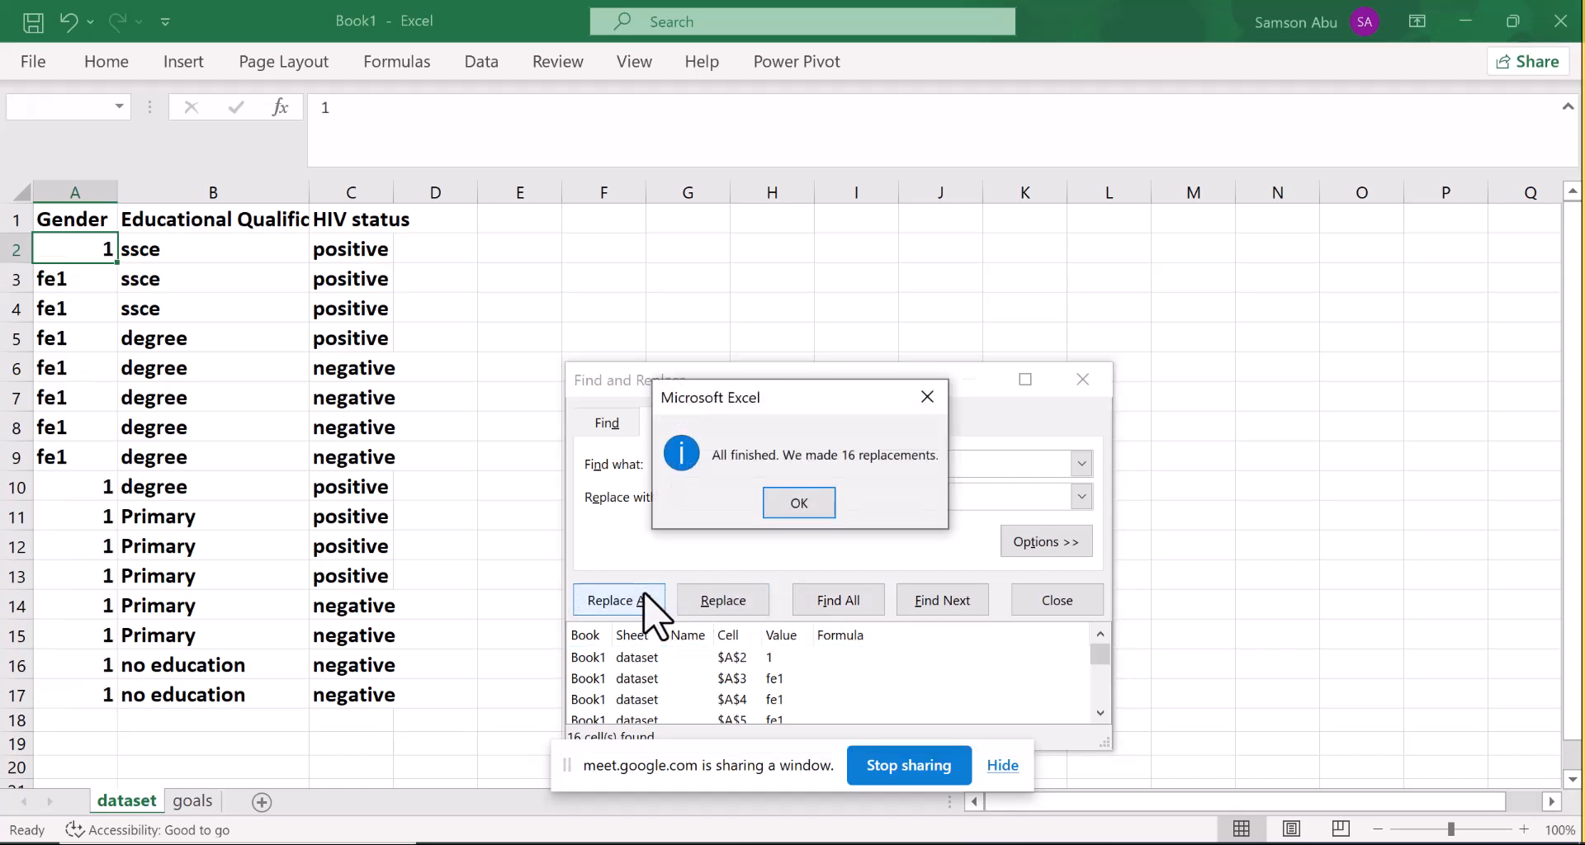
pyautogui.click(780, 500)
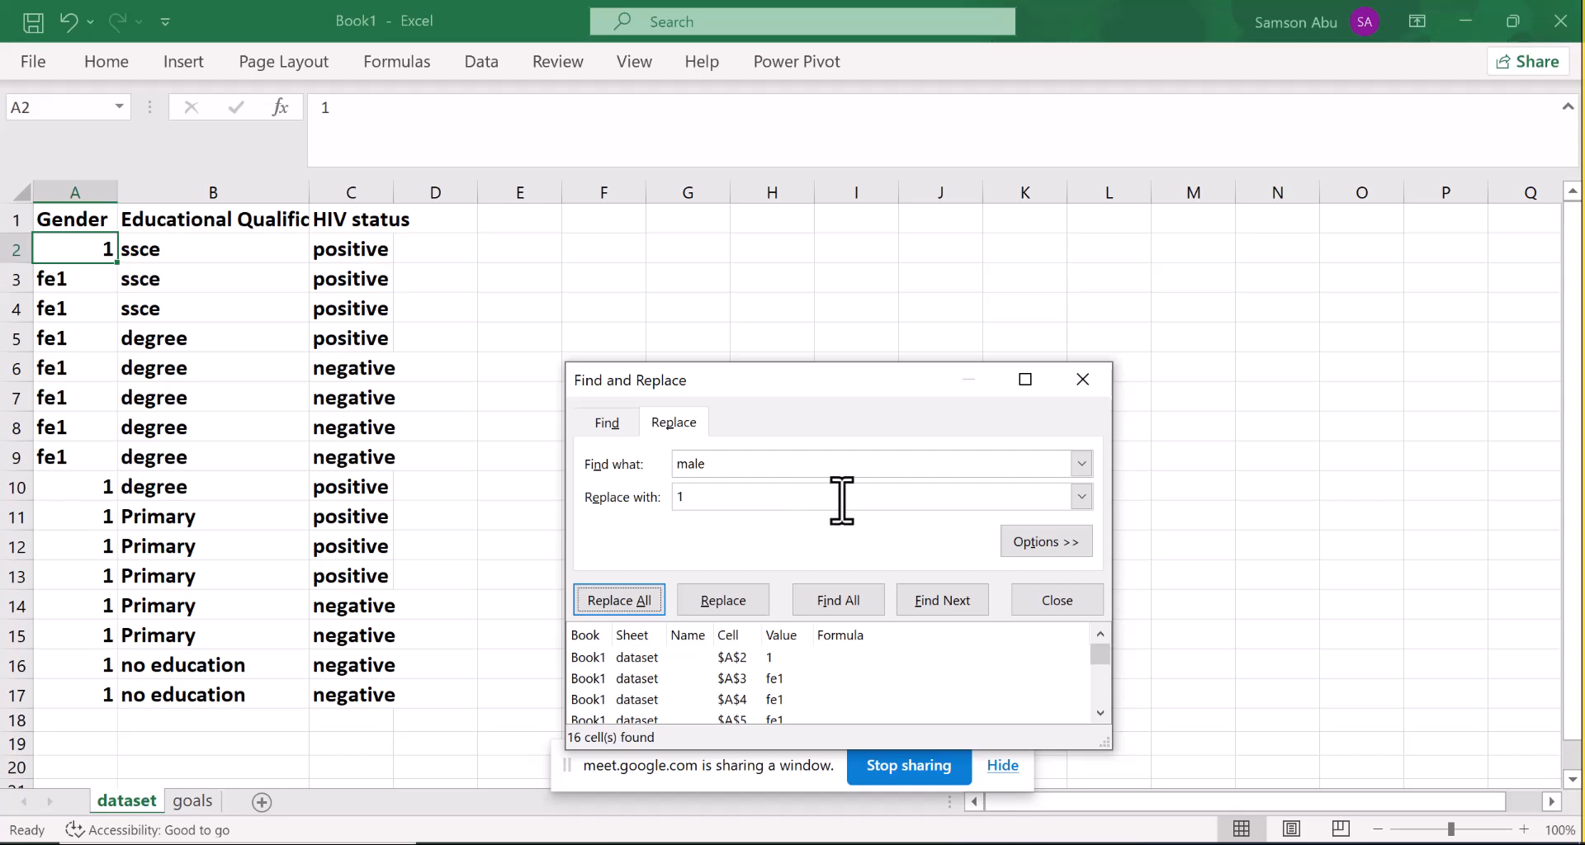
pyautogui.click(1065, 396)
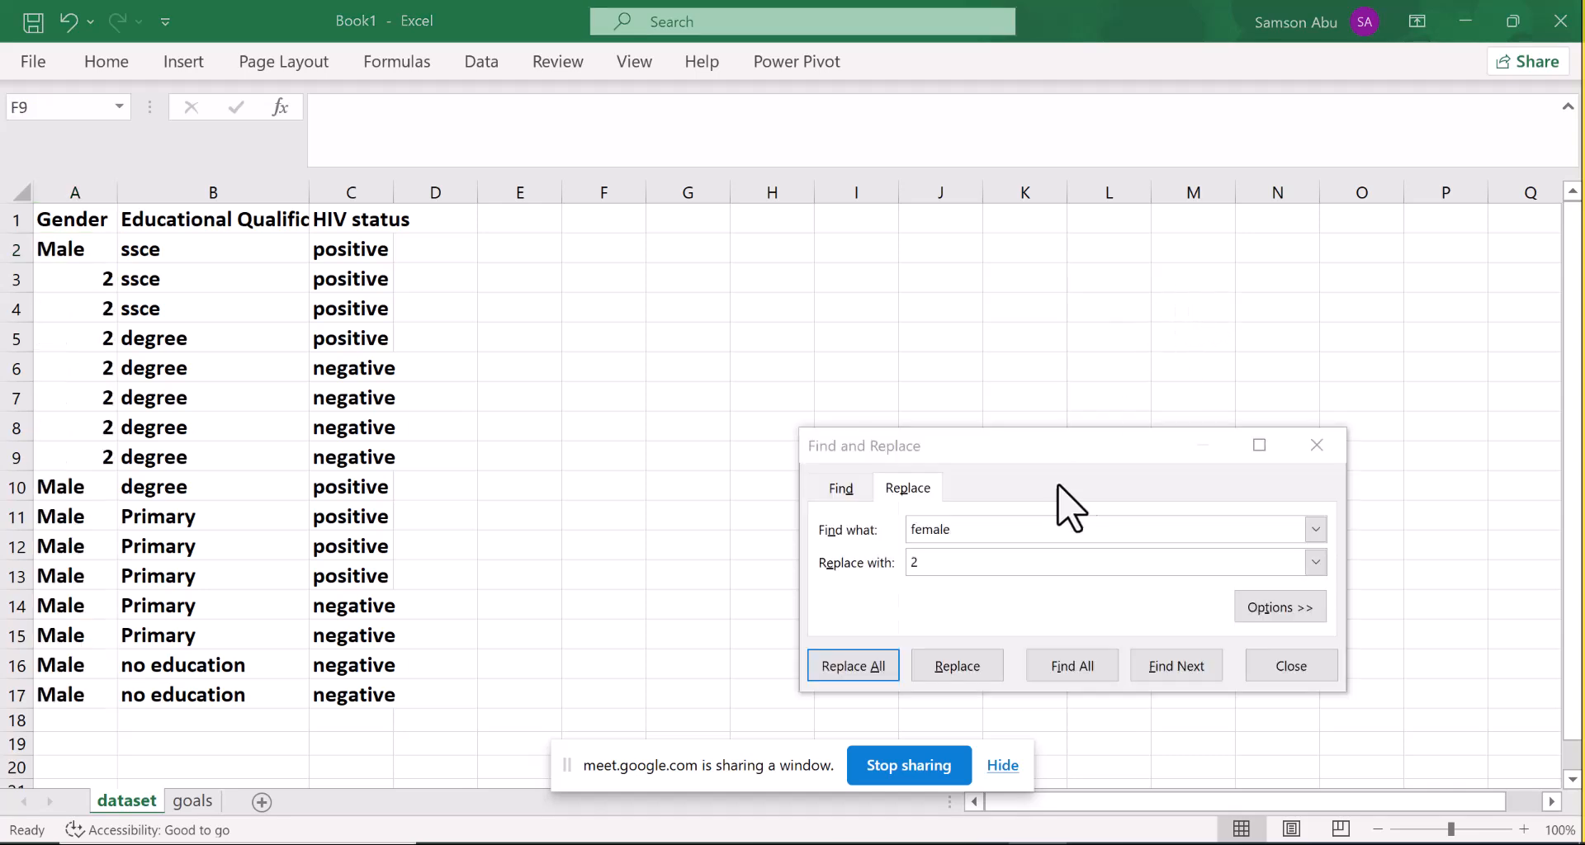
# Step: Replace all "Male" entries in the Gender column with 1
pyautogui.click(966, 532)
pyautogui.press('BackSpace')
pyautogui.press('BackSpace')
pyautogui.press('BackSpace')
pyautogui.press('BackSpace')
pyautogui.press('BackSpace')
pyautogui.press('BackSpace')
pyautogui.write('Male')
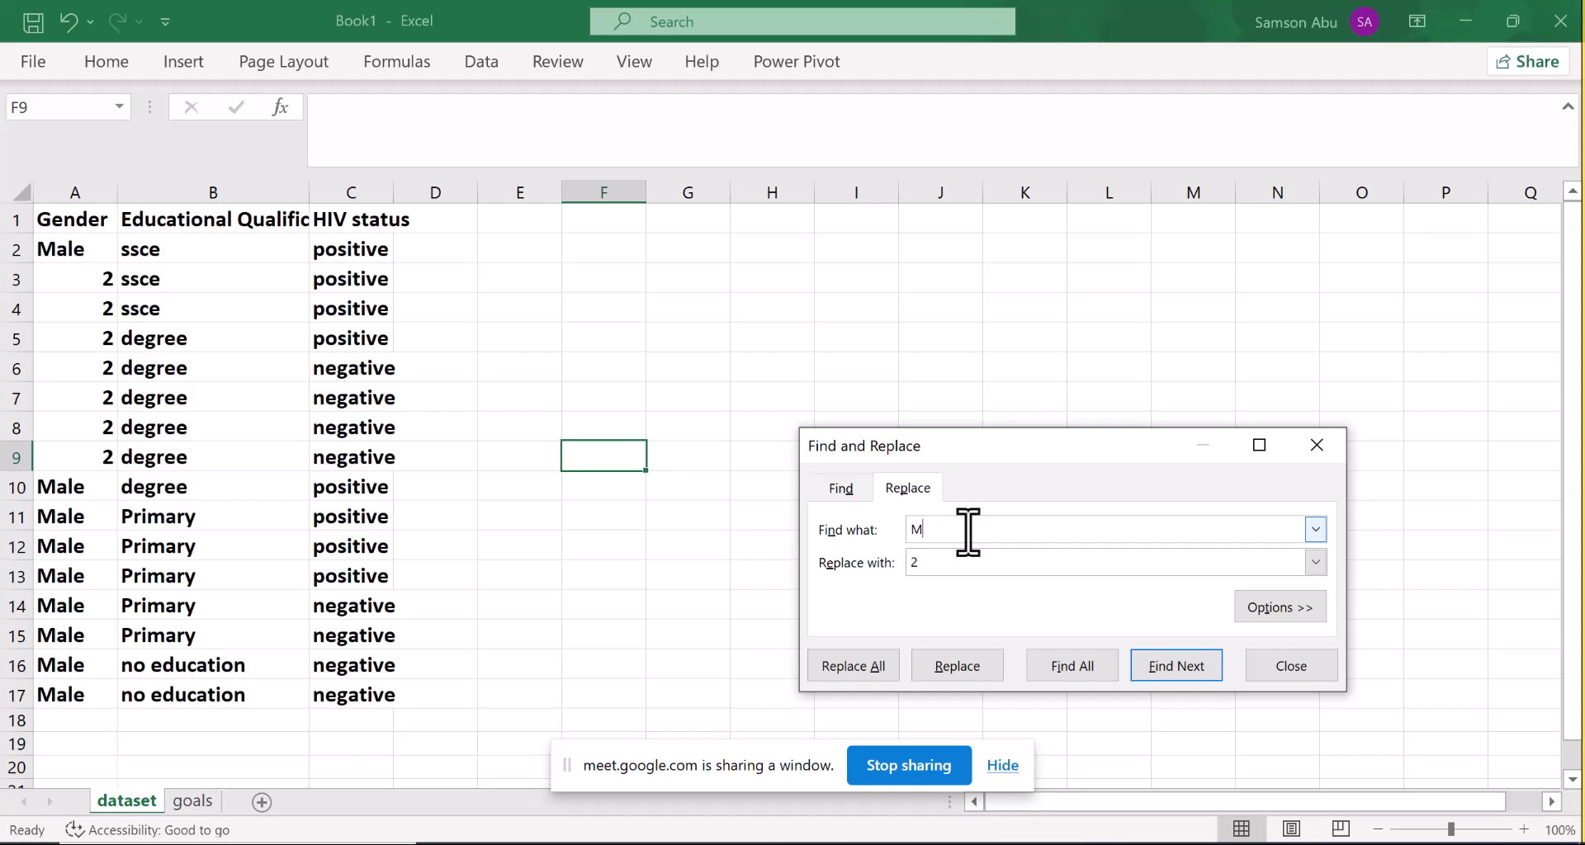
pyautogui.click(921, 564)
pyautogui.press('BackSpace')
pyautogui.write('1')
pyautogui.click(853, 665)
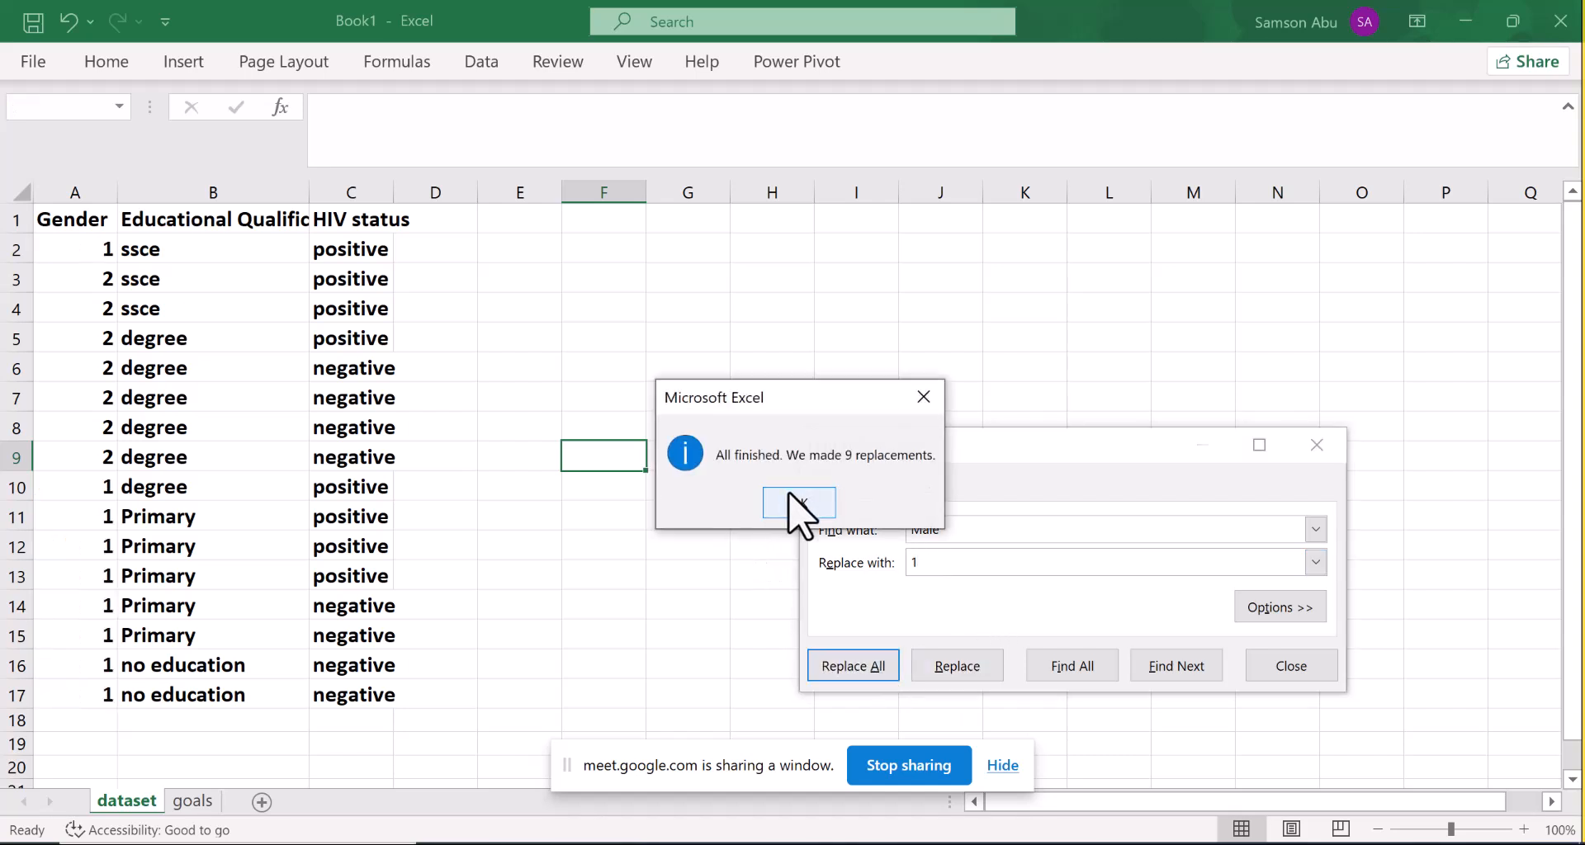
pyautogui.click(788, 502)
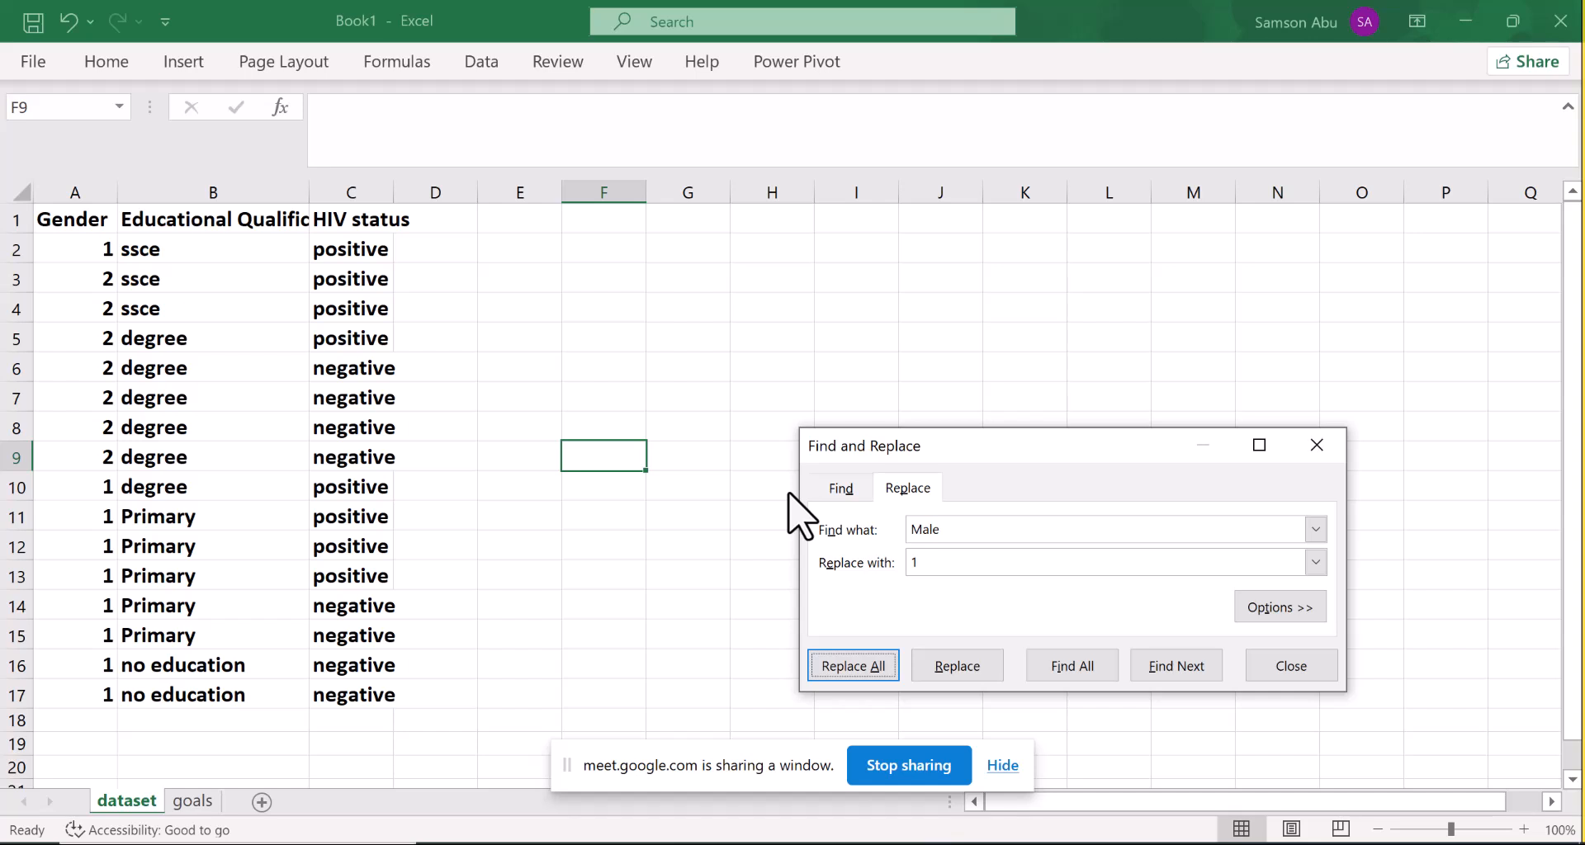
# Step: Replace all "Primary" entries in the Educational Qualification column with 2
pyautogui.click(951, 529)
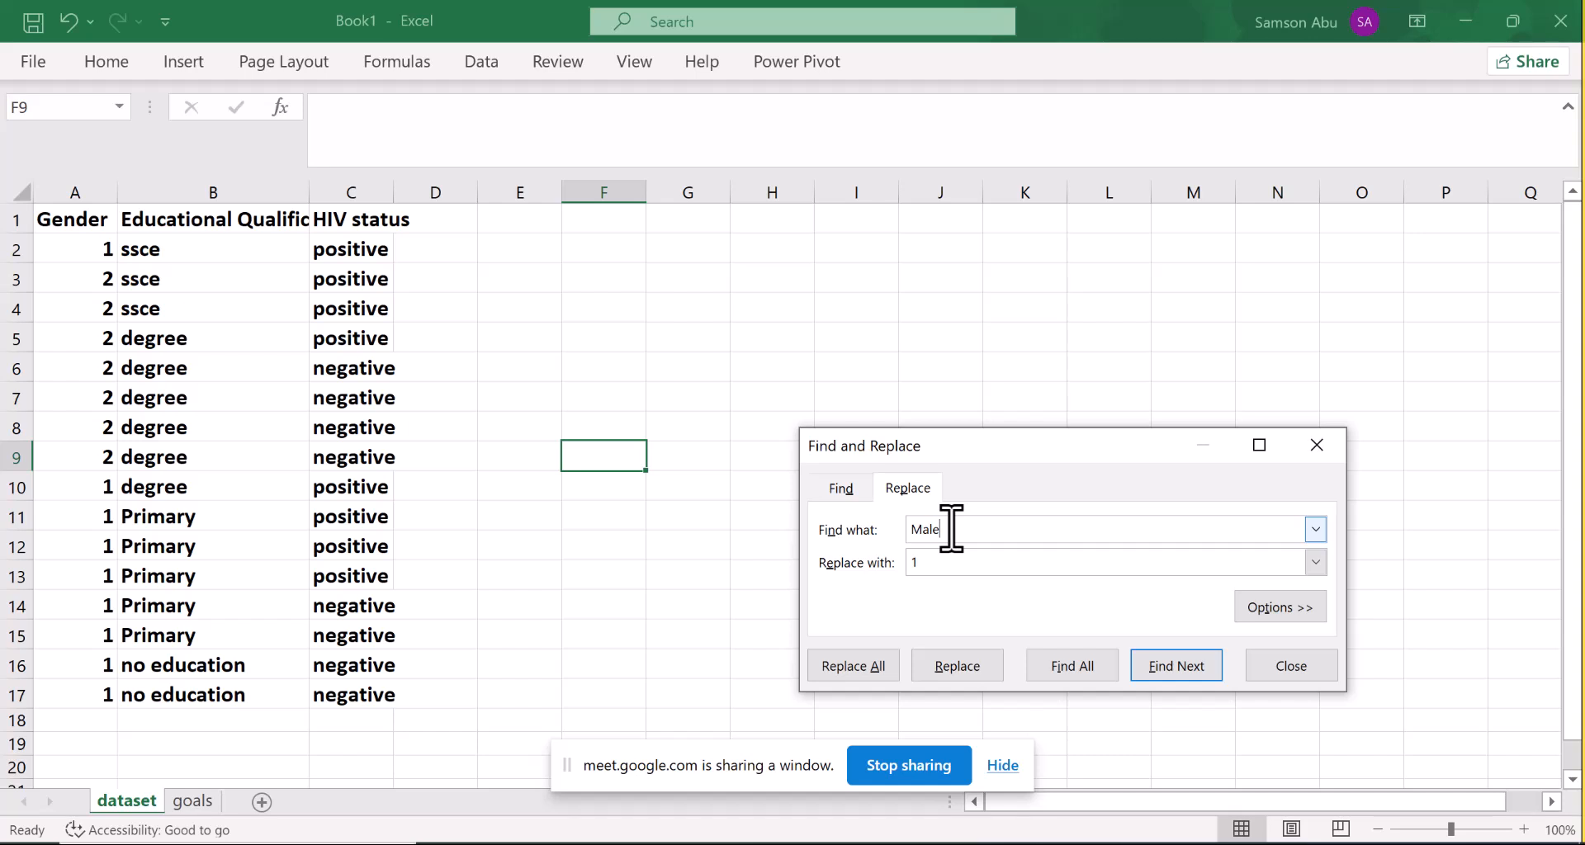
pyautogui.press('BackSpace')
pyautogui.press('BackSpace')
pyautogui.press('BackSpace')
pyautogui.press('BackSpace')
pyautogui.write('Primary')
pyautogui.click(917, 563)
pyautogui.write('2')
pyautogui.click(876, 665)
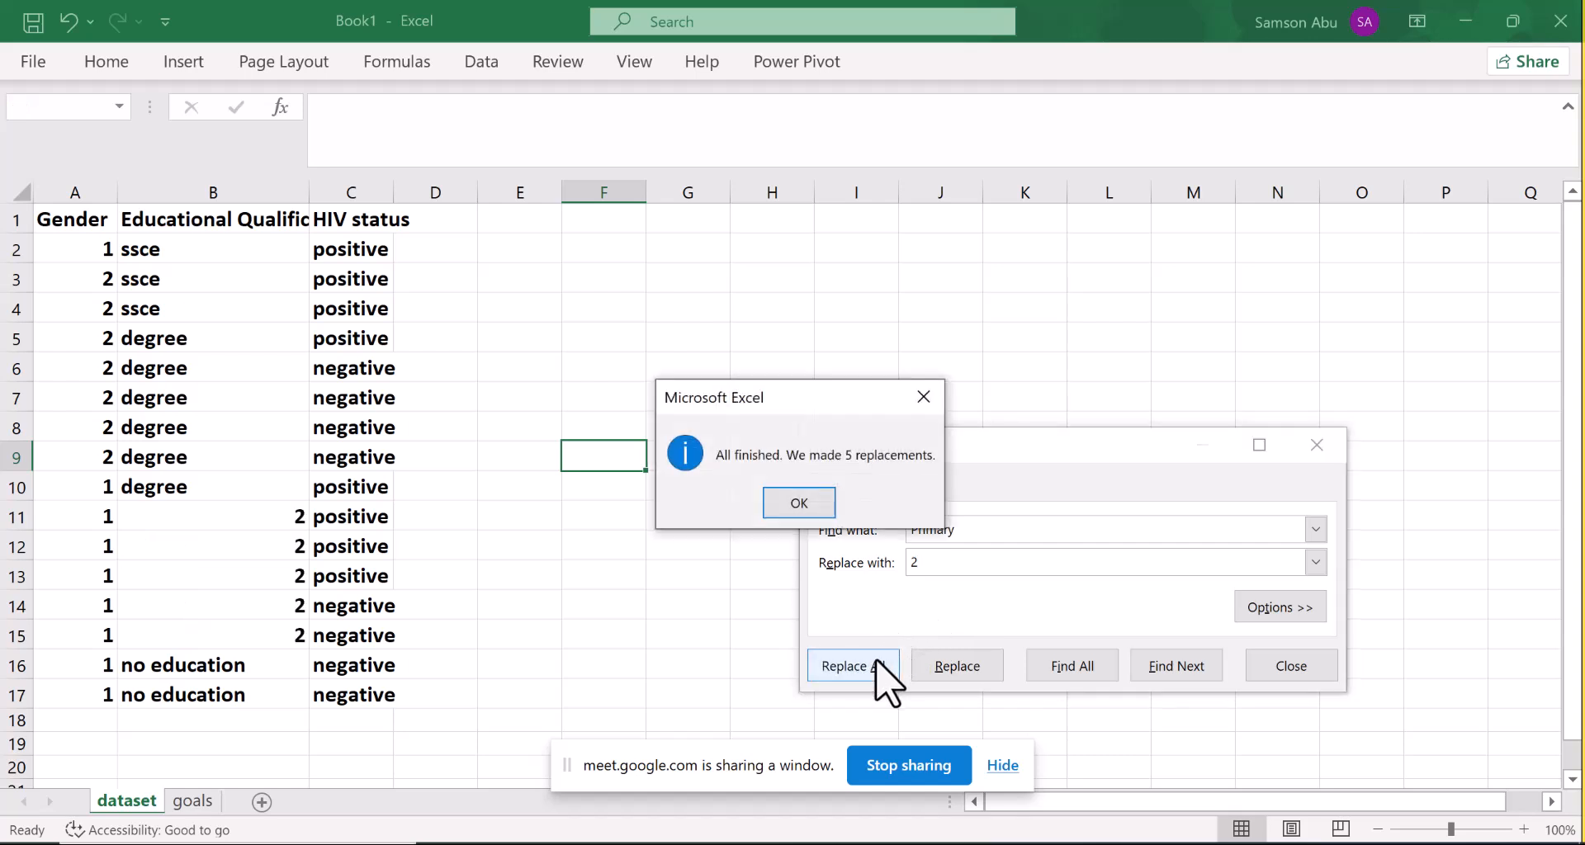
pyautogui.click(772, 504)
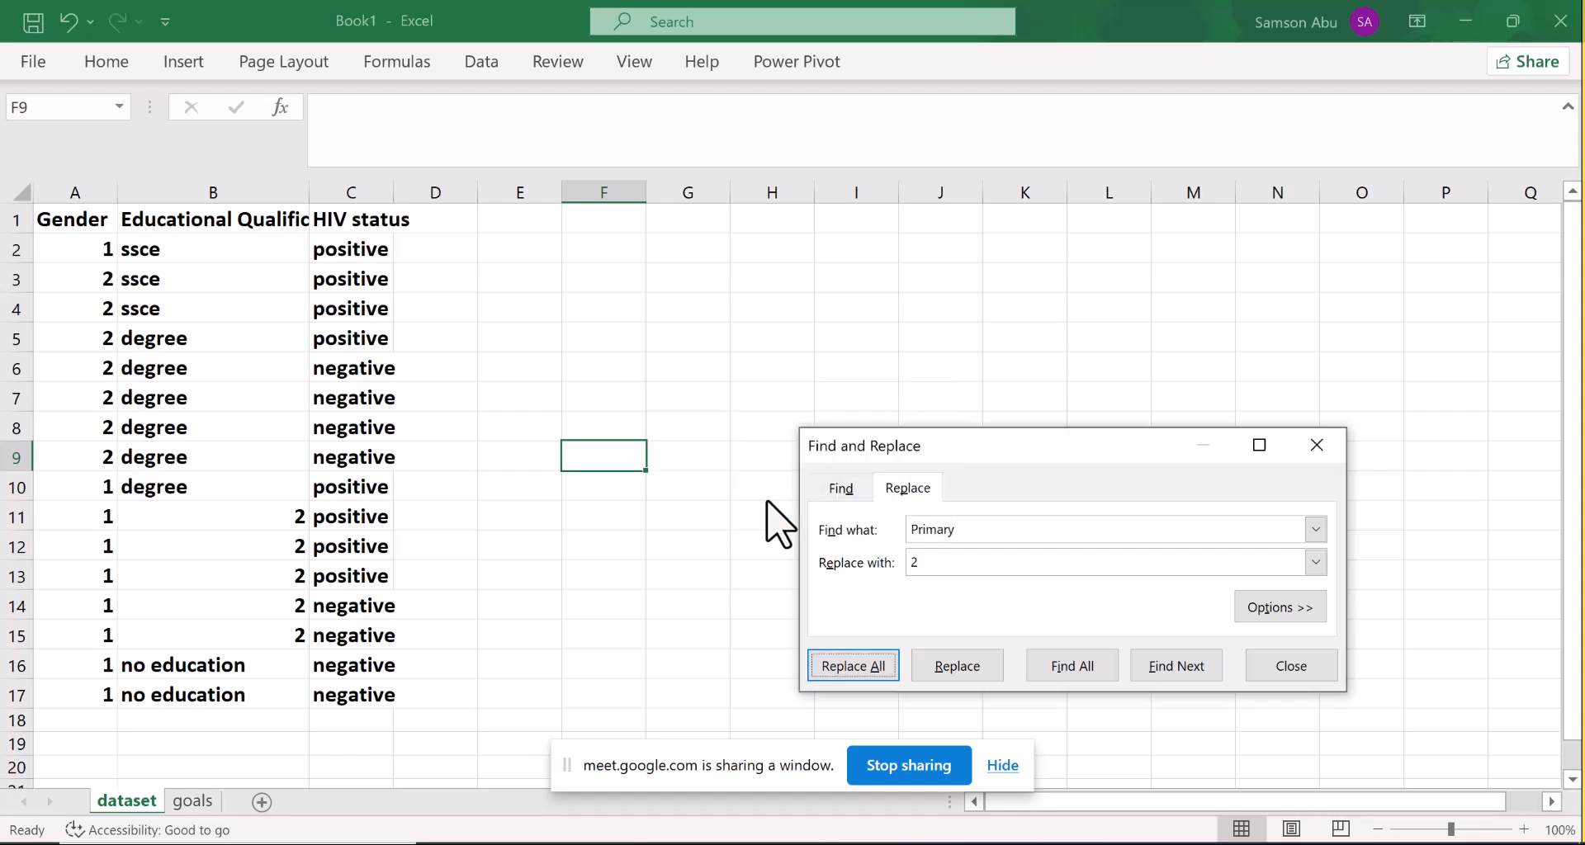
# Step: Replace all "no education" entries in the Educational Qualification column with 1
pyautogui.click(953, 531)
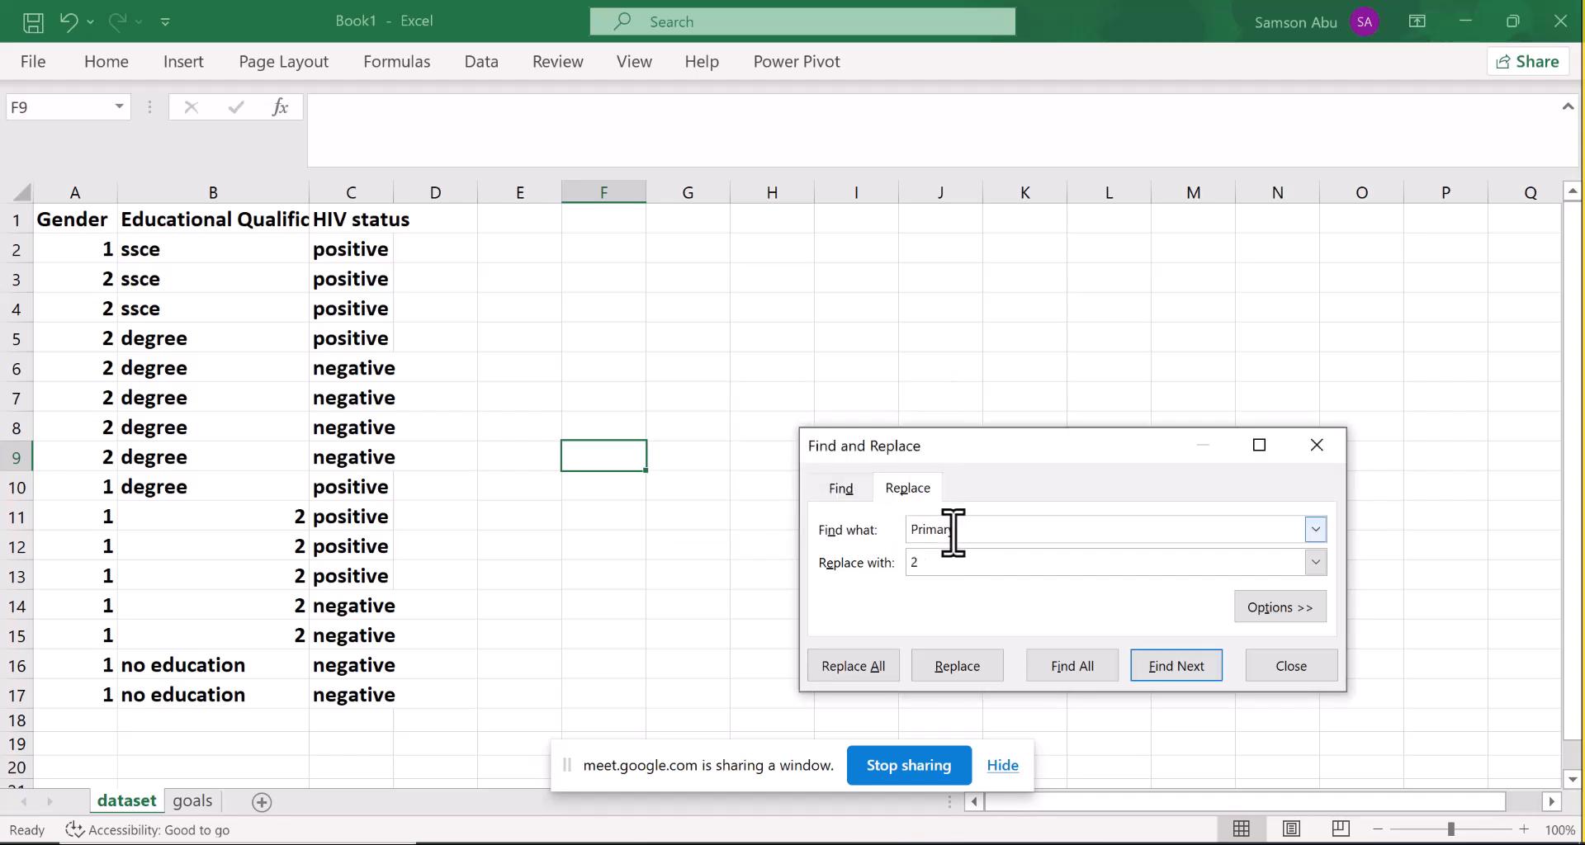
pyautogui.press('BackSpace')
pyautogui.press('BackSpace')
pyautogui.press('BackSpace')
pyautogui.press('BackSpace')
pyautogui.press('BackSpace')
pyautogui.press('BackSpace')
pyautogui.press('BackSpace')
pyautogui.write('no education')
pyautogui.click(922, 565)
pyautogui.press('BackSpace')
pyautogui.write('1')
pyautogui.click(878, 665)
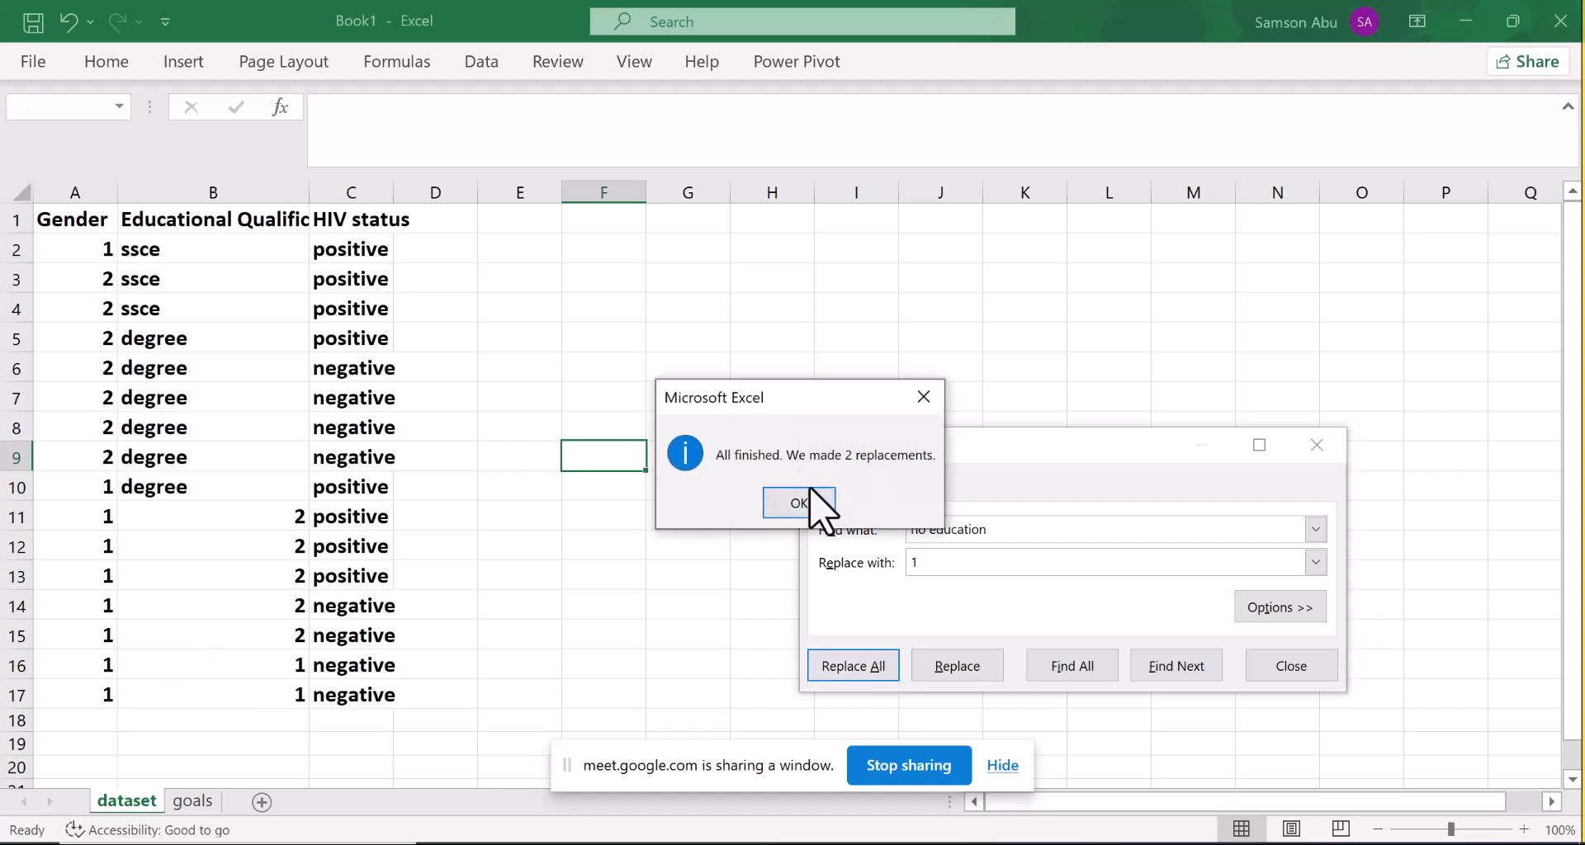
pyautogui.click(798, 502)
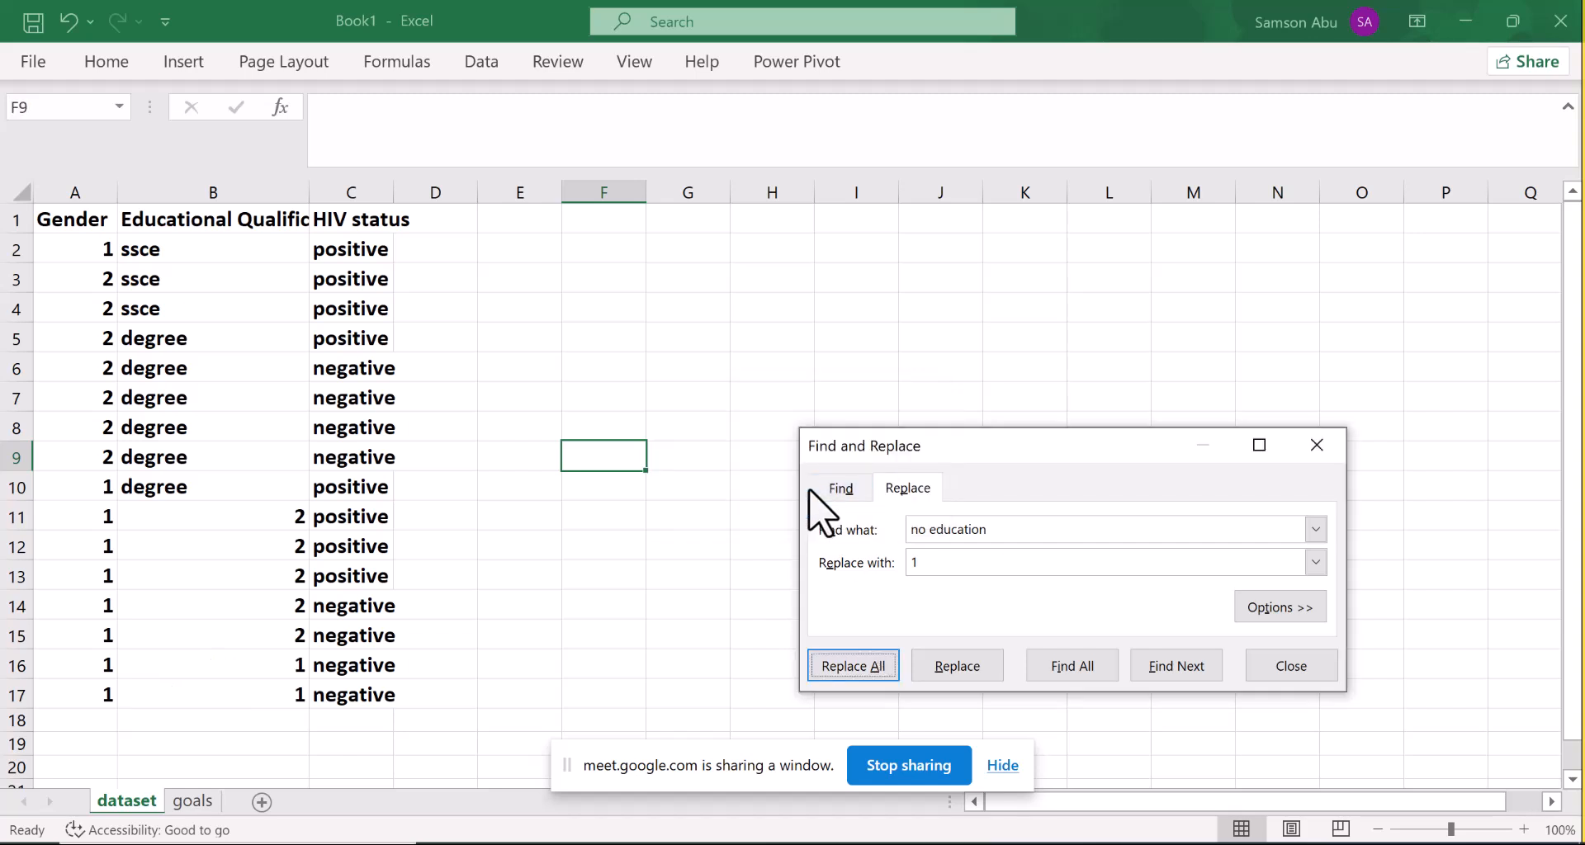
# Step: Replace all "ssce" entries in the Educational Qualification column with 3
pyautogui.click(994, 535)
pyautogui.press('BackSpace')
pyautogui.press('BackSpace')
pyautogui.press('BackSpace')
pyautogui.press('BackSpace')
pyautogui.press('BackSpace')
pyautogui.press('BackSpace')
pyautogui.press('BackSpace')
pyautogui.press('BackSpace')
pyautogui.press('BackSpace')
pyautogui.press('BackSpace')
pyautogui.press('BackSpace')
pyautogui.press('BackSpace')
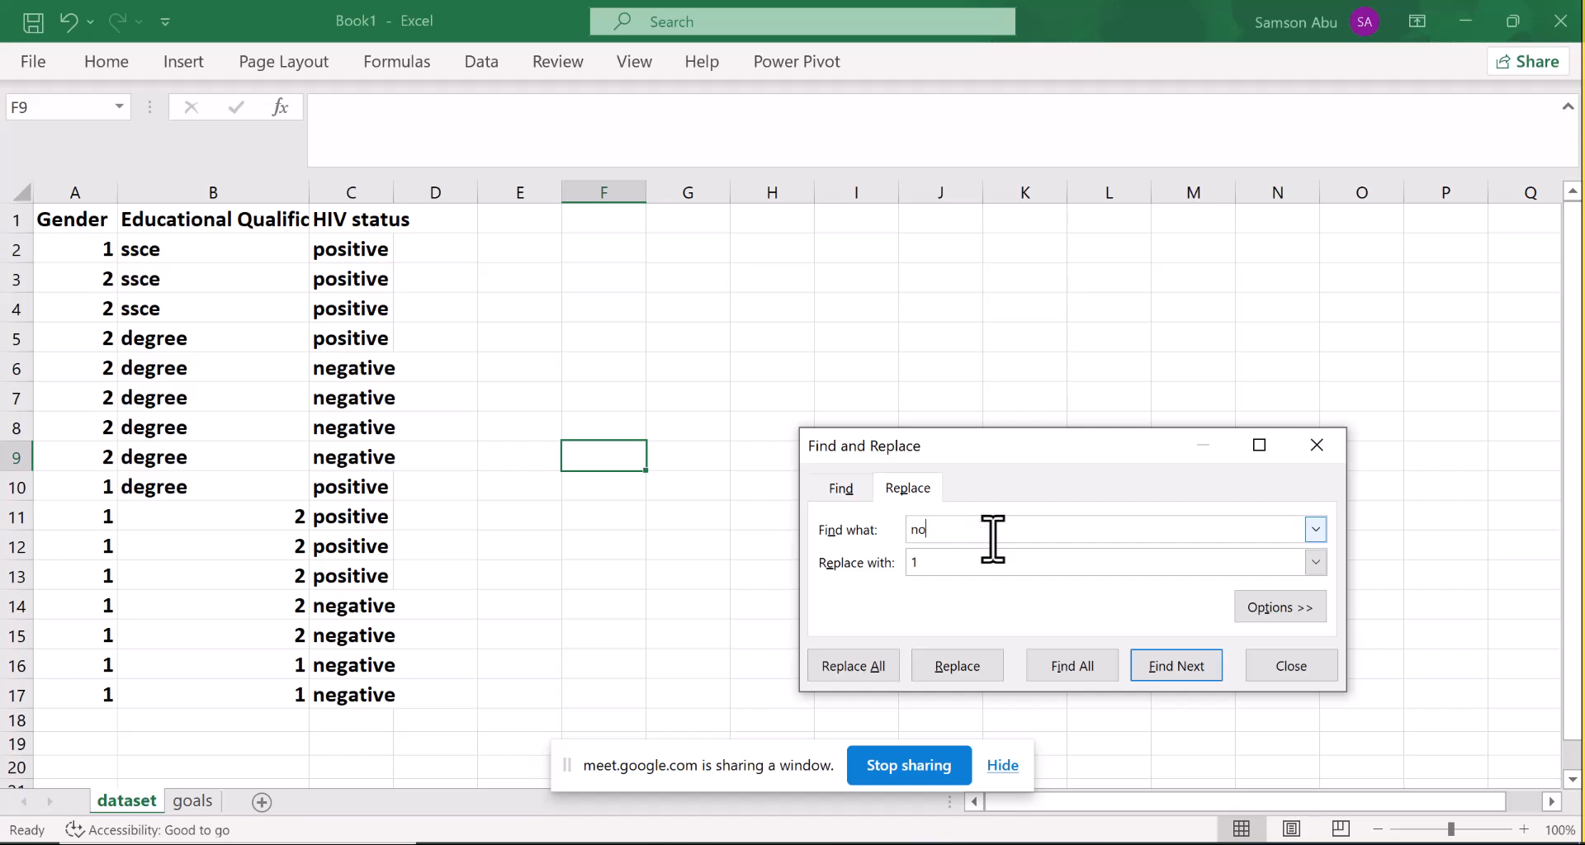
pyautogui.write('ssce')
pyautogui.click(941, 565)
pyautogui.press('BackSpace')
pyautogui.write('3')
pyautogui.click(877, 664)
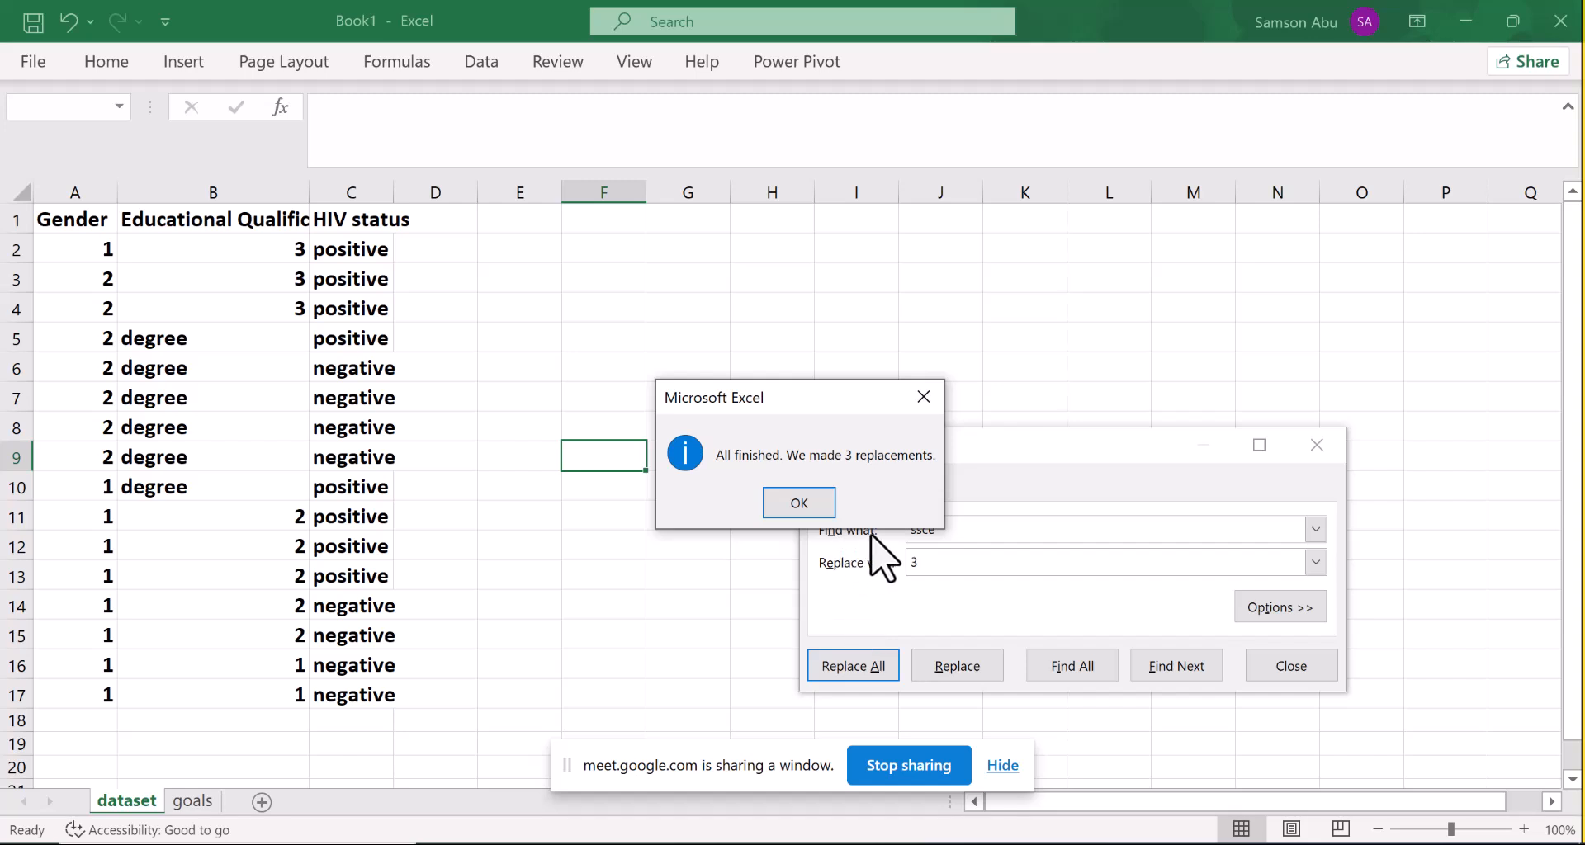
pyautogui.click(804, 505)
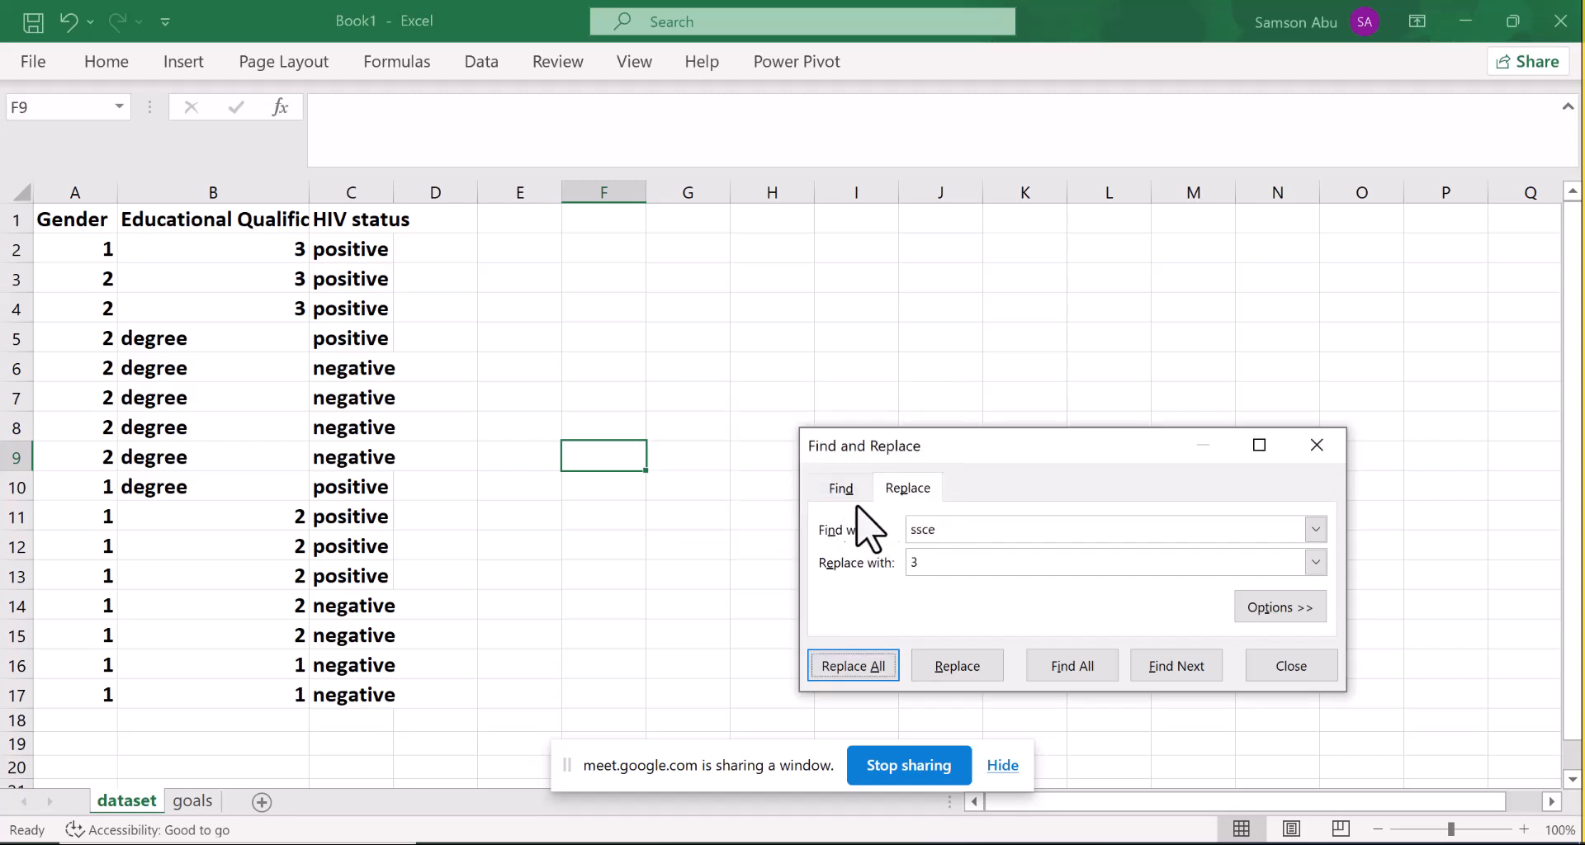
# Step: Replace all "degree" entries in the Educational Qualification column with 4
pyautogui.click(946, 530)
pyautogui.press('BackSpace')
pyautogui.press('BackSpace')
pyautogui.press('BackSpace')
pyautogui.press('BackSpace')
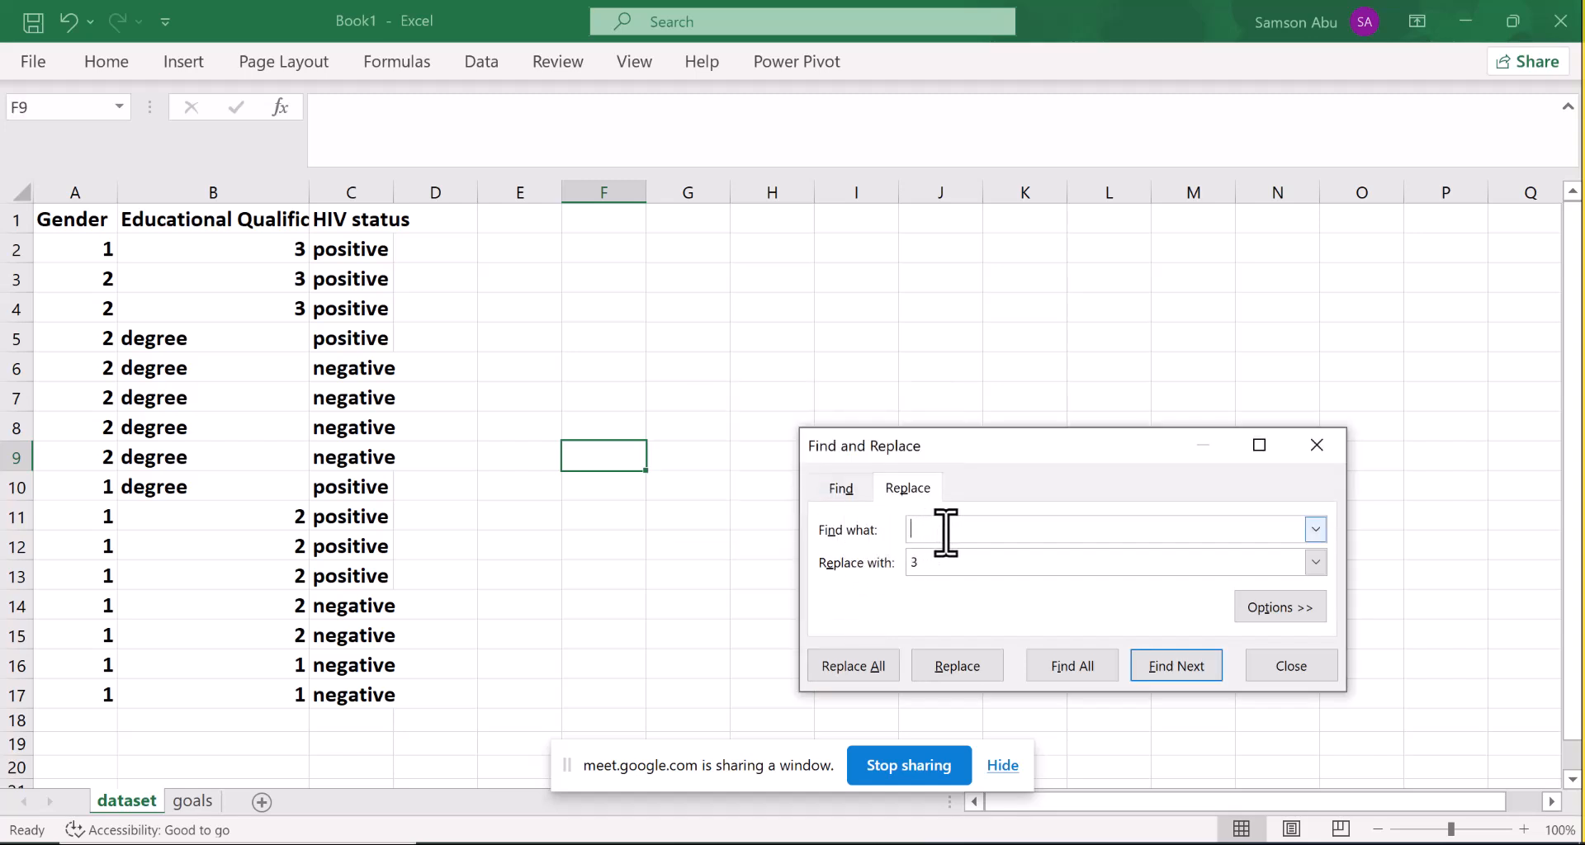
pyautogui.write('degree')
pyautogui.click(914, 561)
pyautogui.press('BackSpace')
pyautogui.write('4')
pyautogui.click(873, 665)
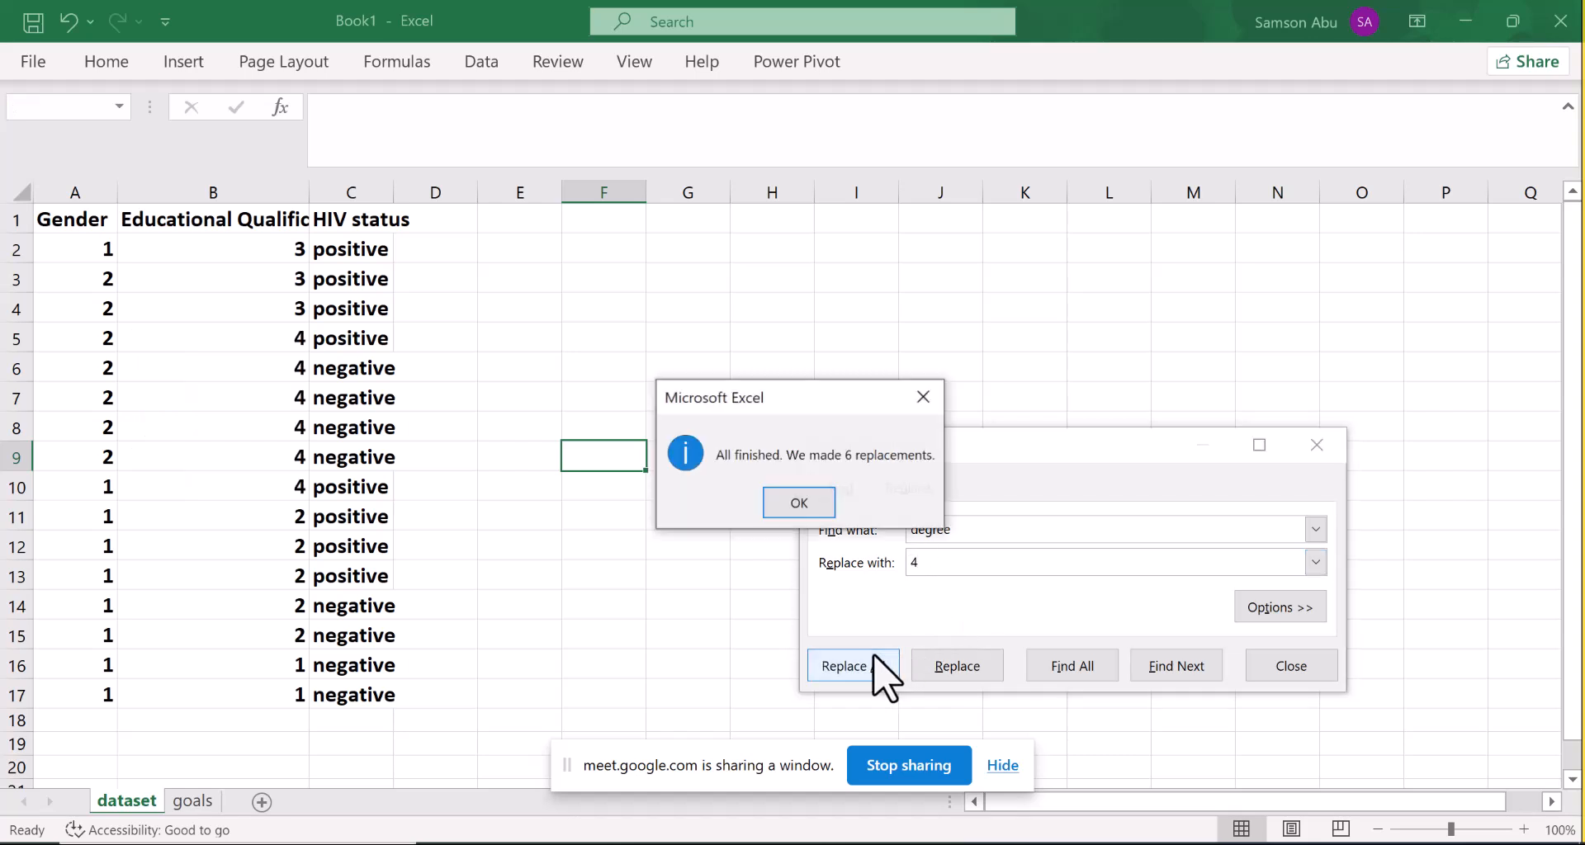
pyautogui.click(796, 503)
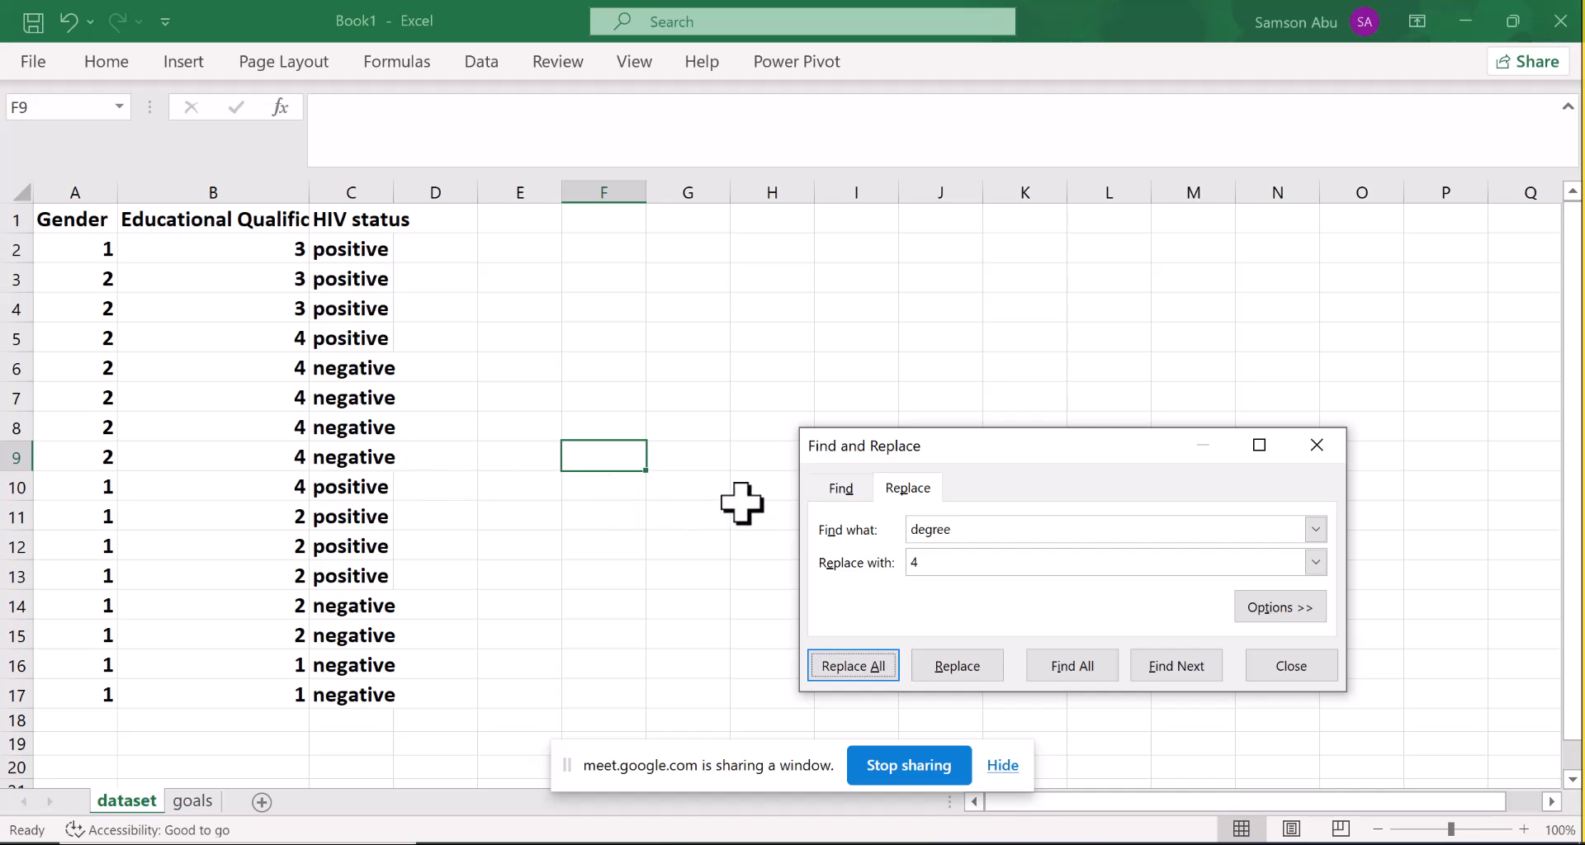
# Step: Replace all "positive" entries in the HIV status column with 2
pyautogui.click(964, 533)
pyautogui.press('BackSpace')
pyautogui.press('BackSpace')
pyautogui.press('BackSpace')
pyautogui.press('BackSpace')
pyautogui.press('BackSpace')
pyautogui.press('BackSpace')
pyautogui.write('positive')
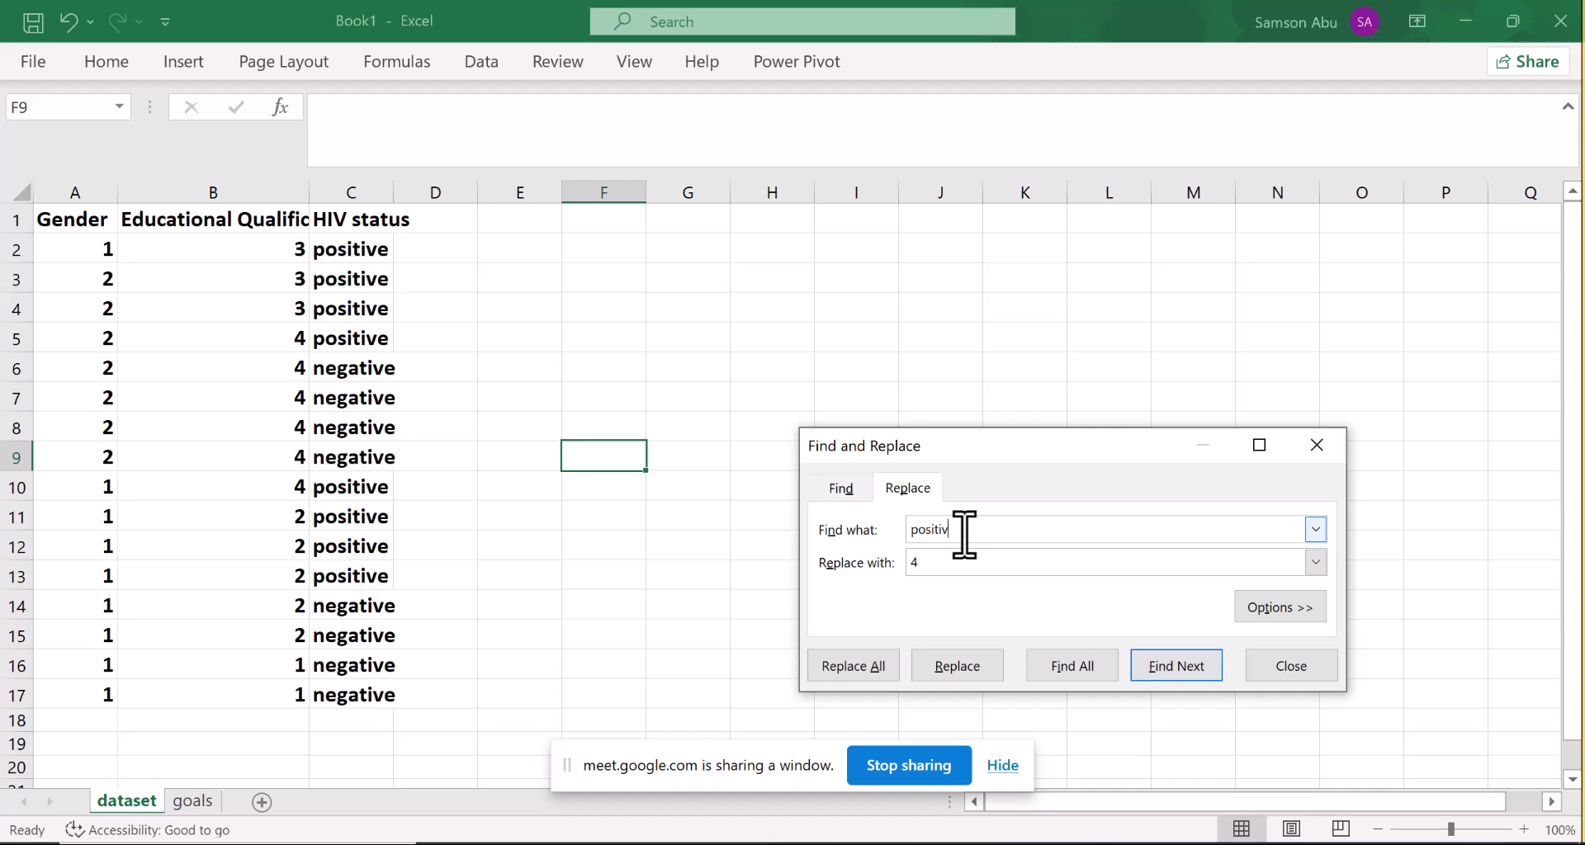
pyautogui.click(933, 564)
pyautogui.write('4')
pyautogui.press('BackSpace')
pyautogui.write('2')
pyautogui.click(875, 664)
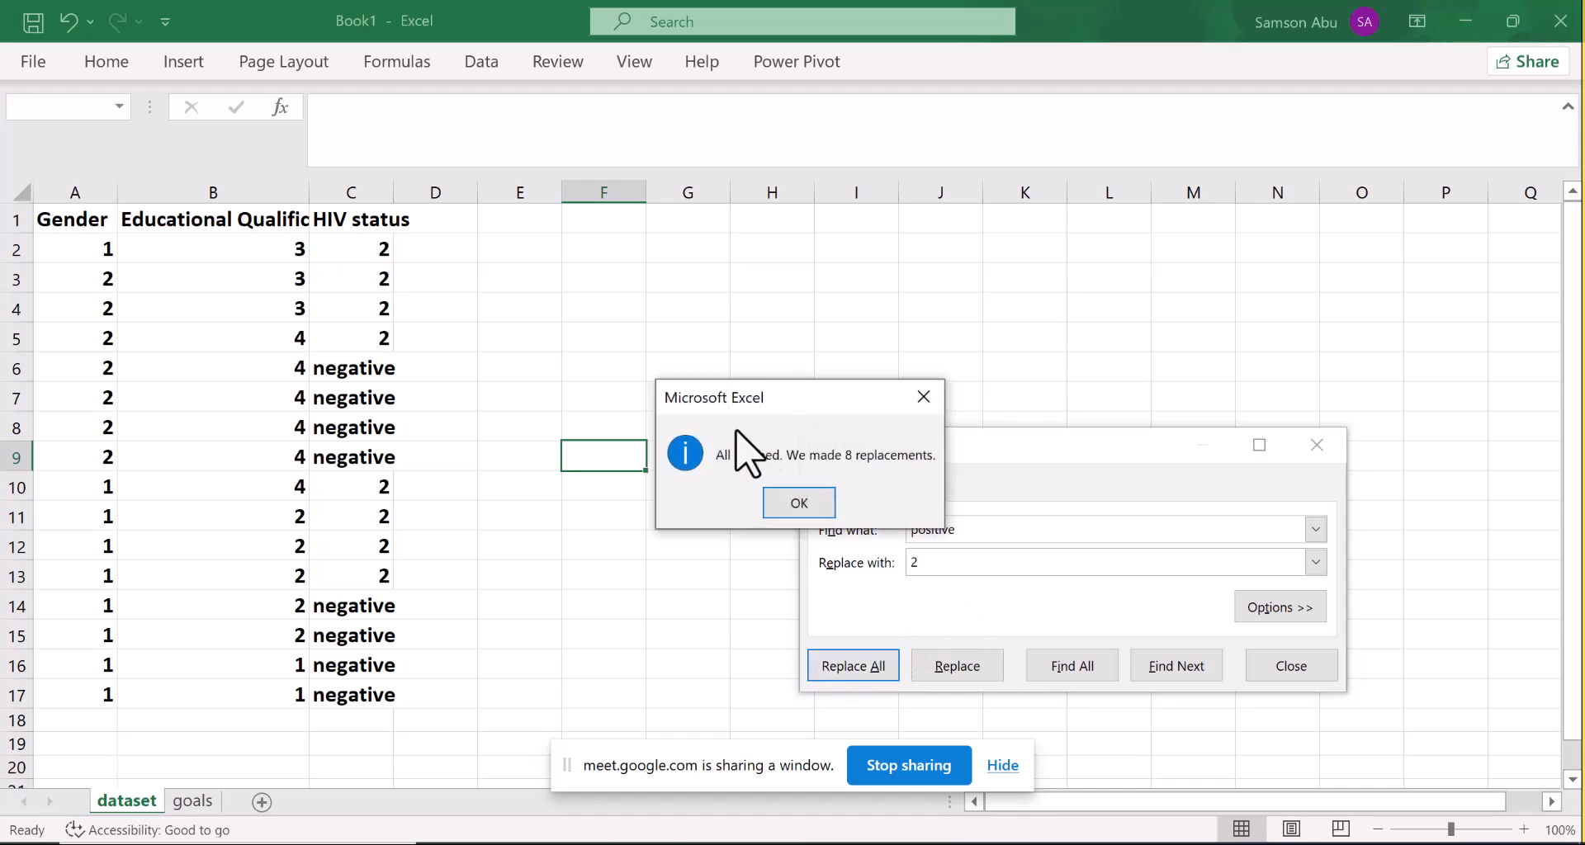
pyautogui.click(789, 506)
# Step: Replace all "negative" entries in the HIV status column with 1 and close Find and Replace
pyautogui.click(957, 532)
pyautogui.press('BackSpace')
pyautogui.press('BackSpace')
pyautogui.press('BackSpace')
pyautogui.press('BackSpace')
pyautogui.press('BackSpace')
pyautogui.press('BackSpace')
pyautogui.press('BackSpace')
pyautogui.press('BackSpace')
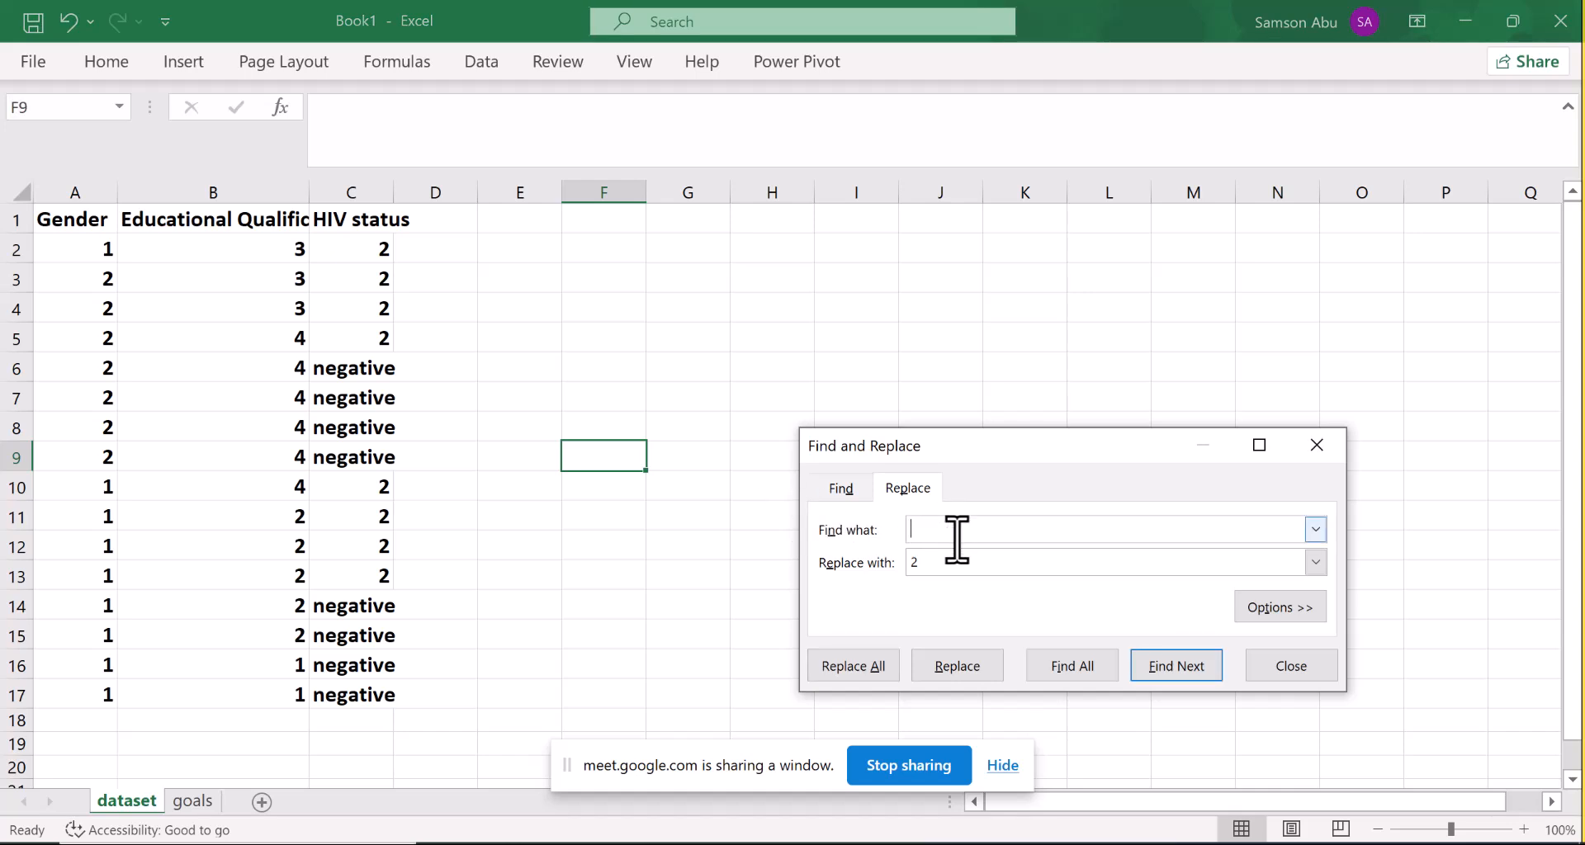
pyautogui.write('negative')
pyautogui.click(935, 562)
pyautogui.press('BackSpace')
pyautogui.write('1')
pyautogui.click(859, 667)
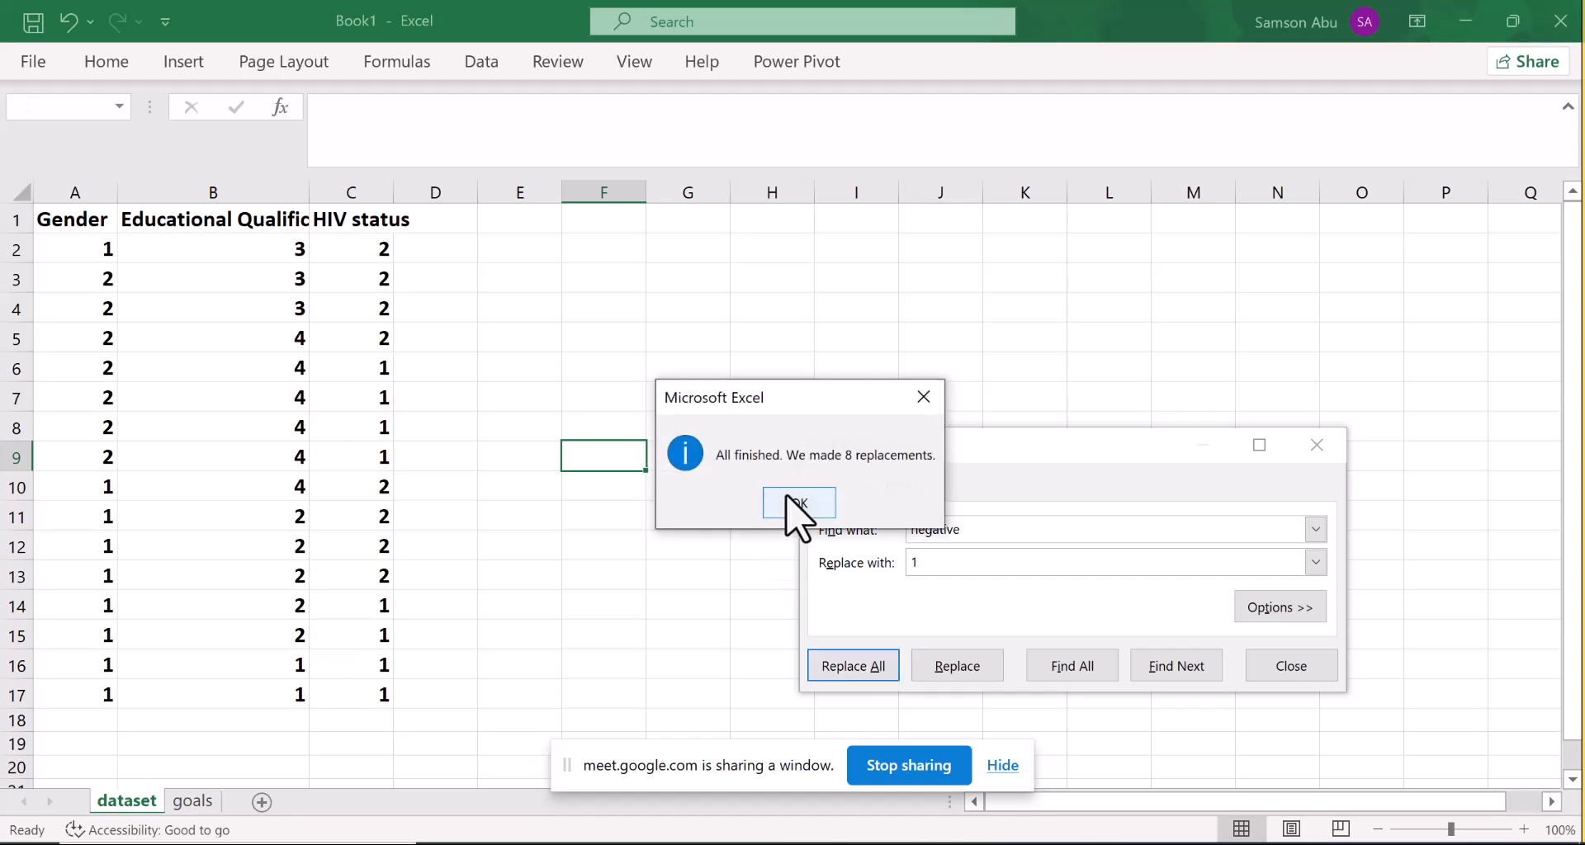
pyautogui.click(788, 499)
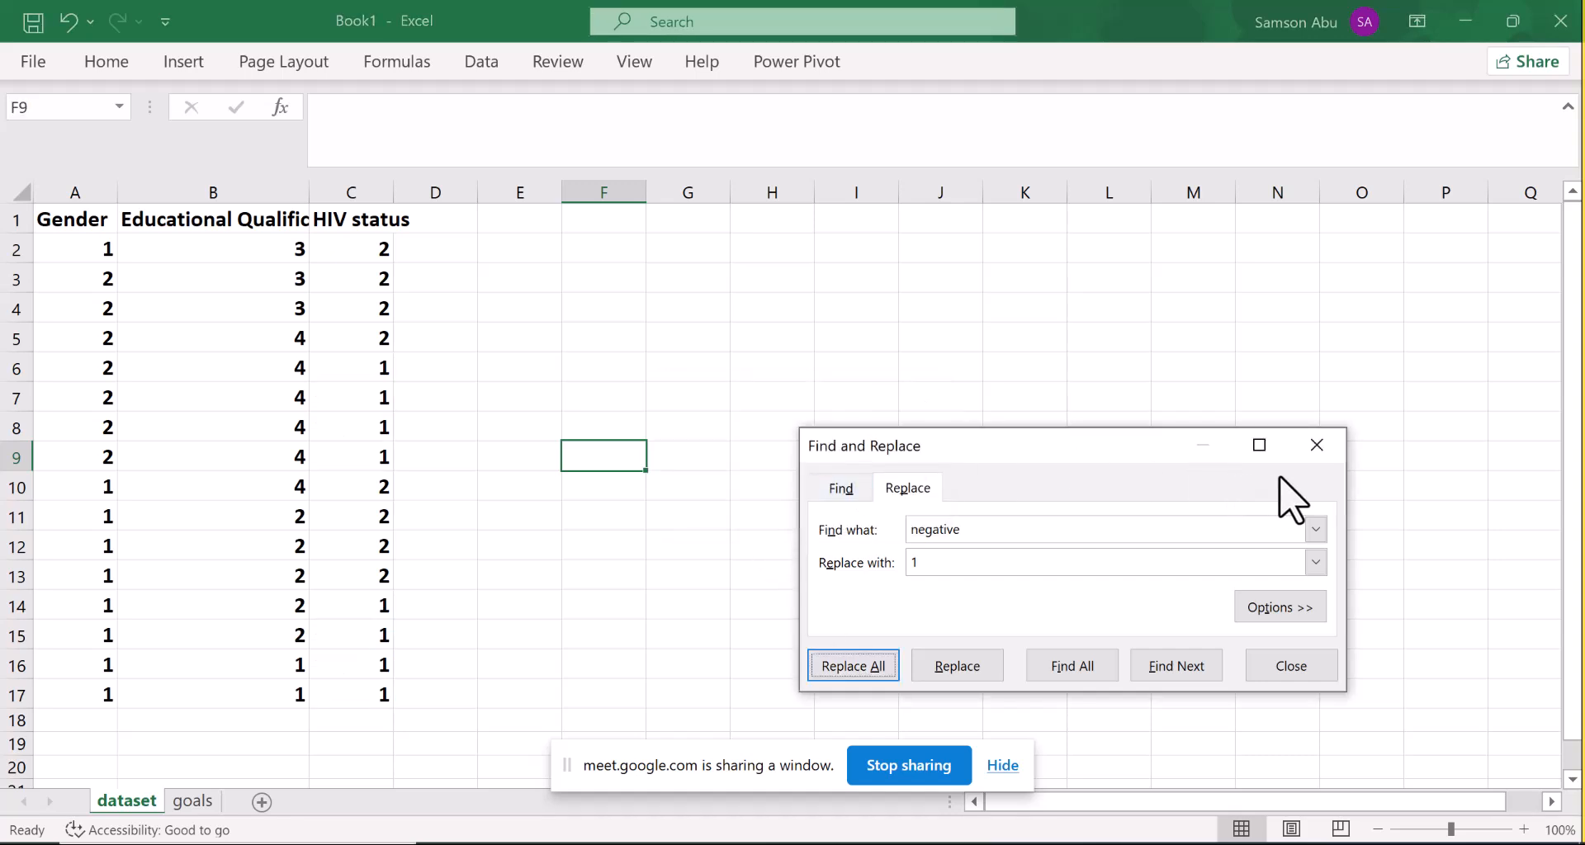
pyautogui.click(1317, 445)
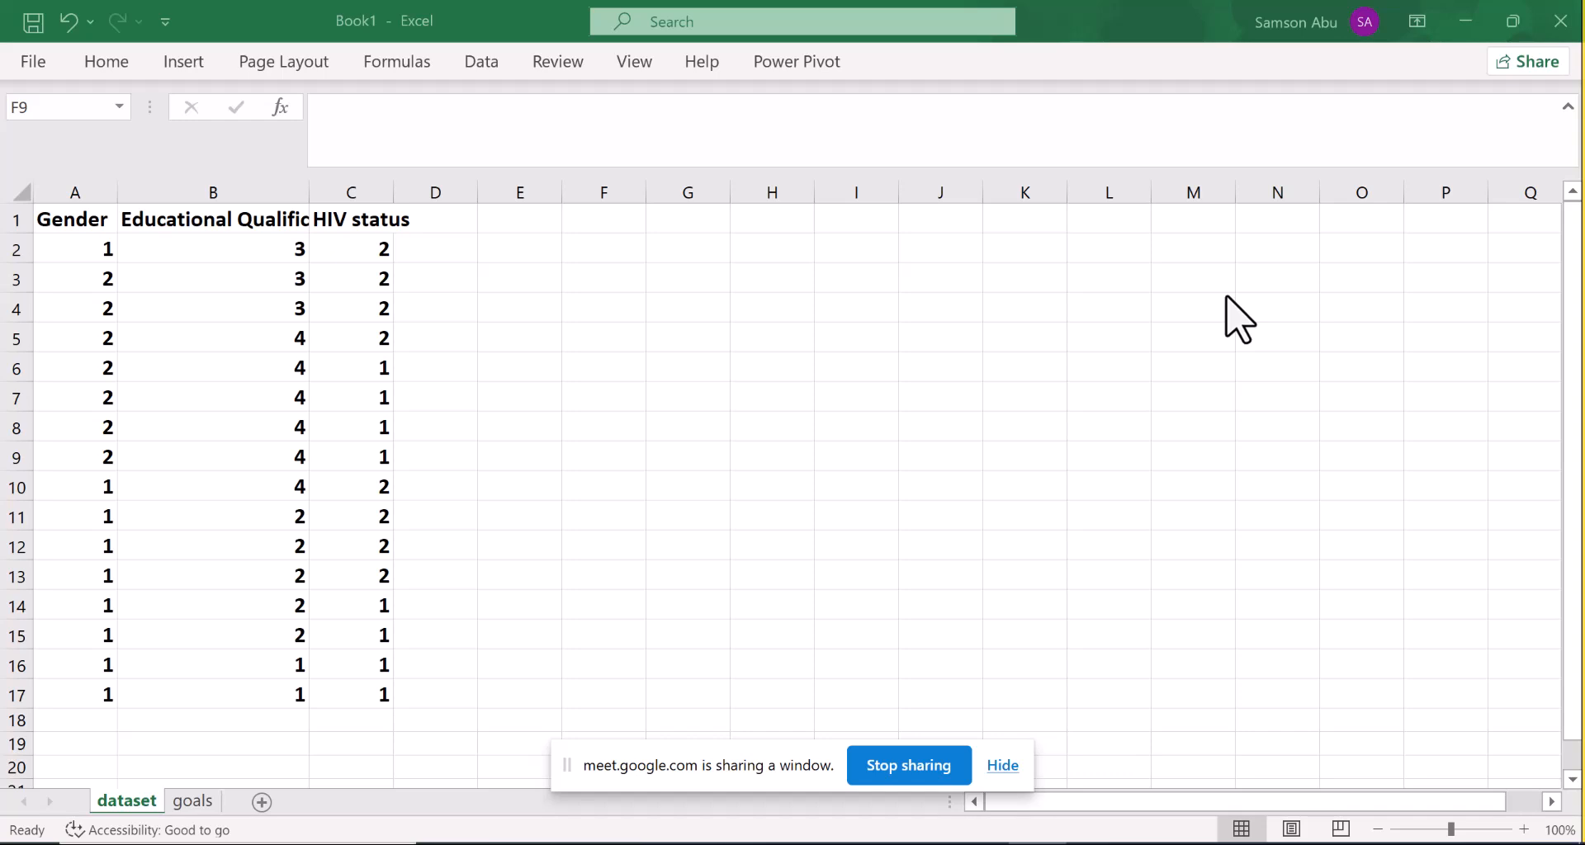
# Step: Switch to ChatGPT and attach the "dataset for AI class" spreadsheet from the computer's Documents library
pyautogui.hotkey('alt', 'Tab')
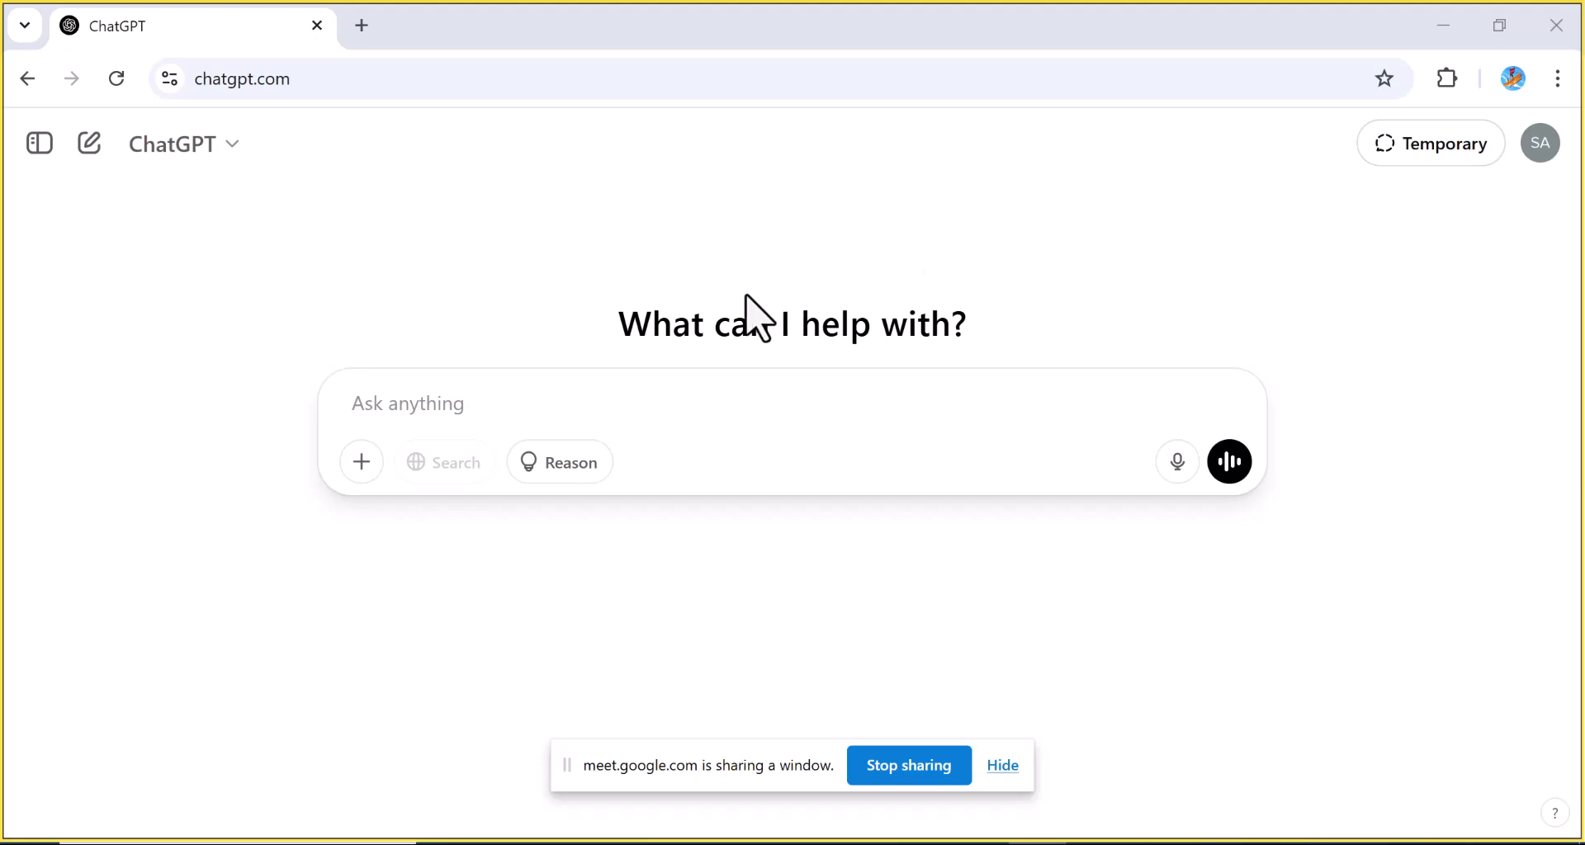
pyautogui.click(361, 462)
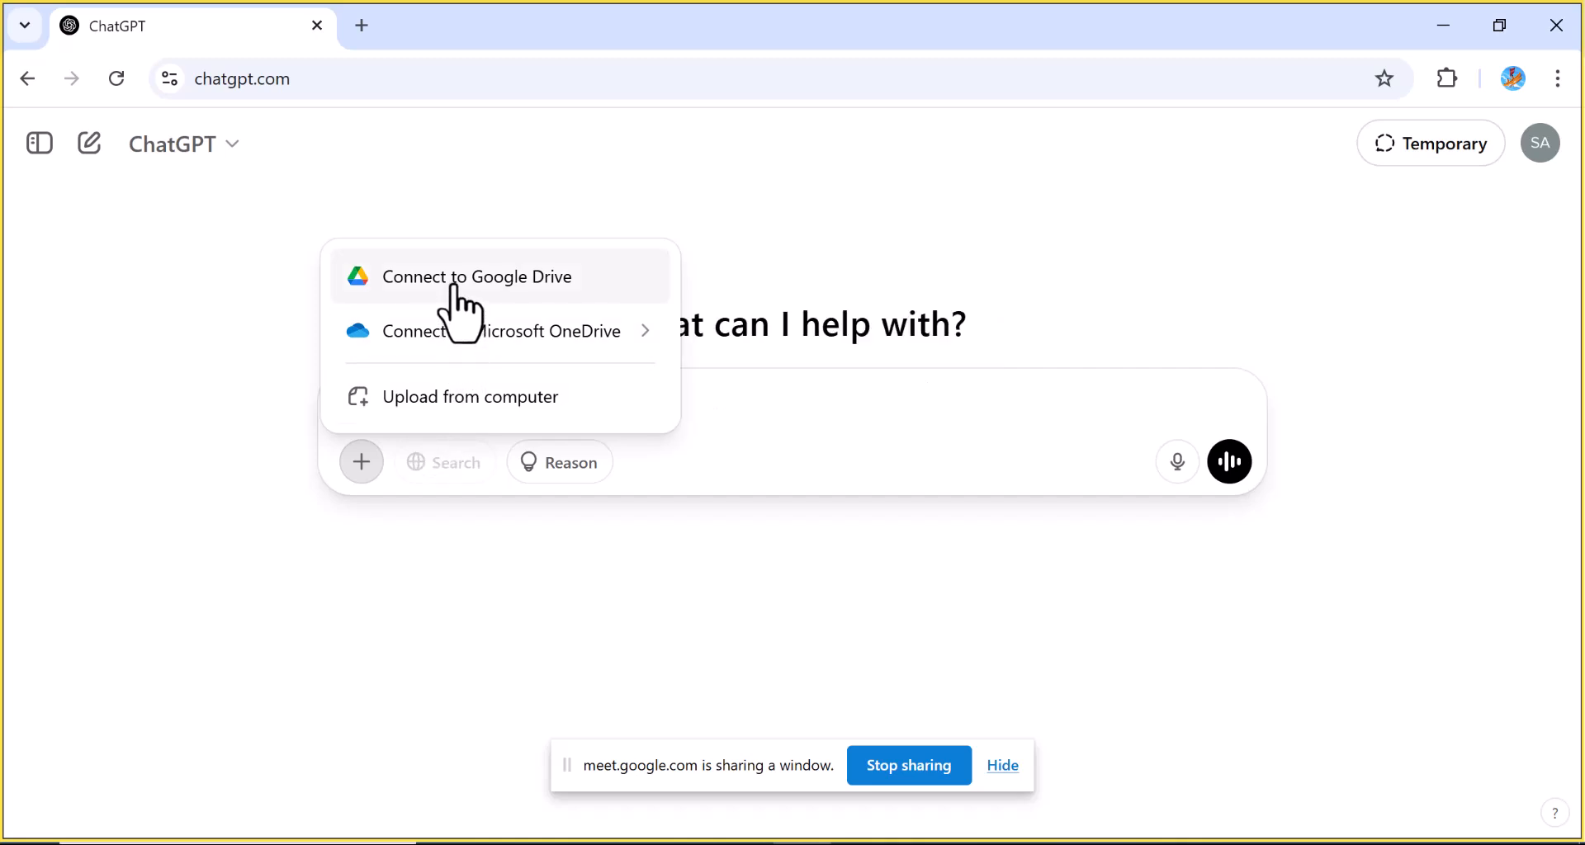
pyautogui.moveTo(453, 331)
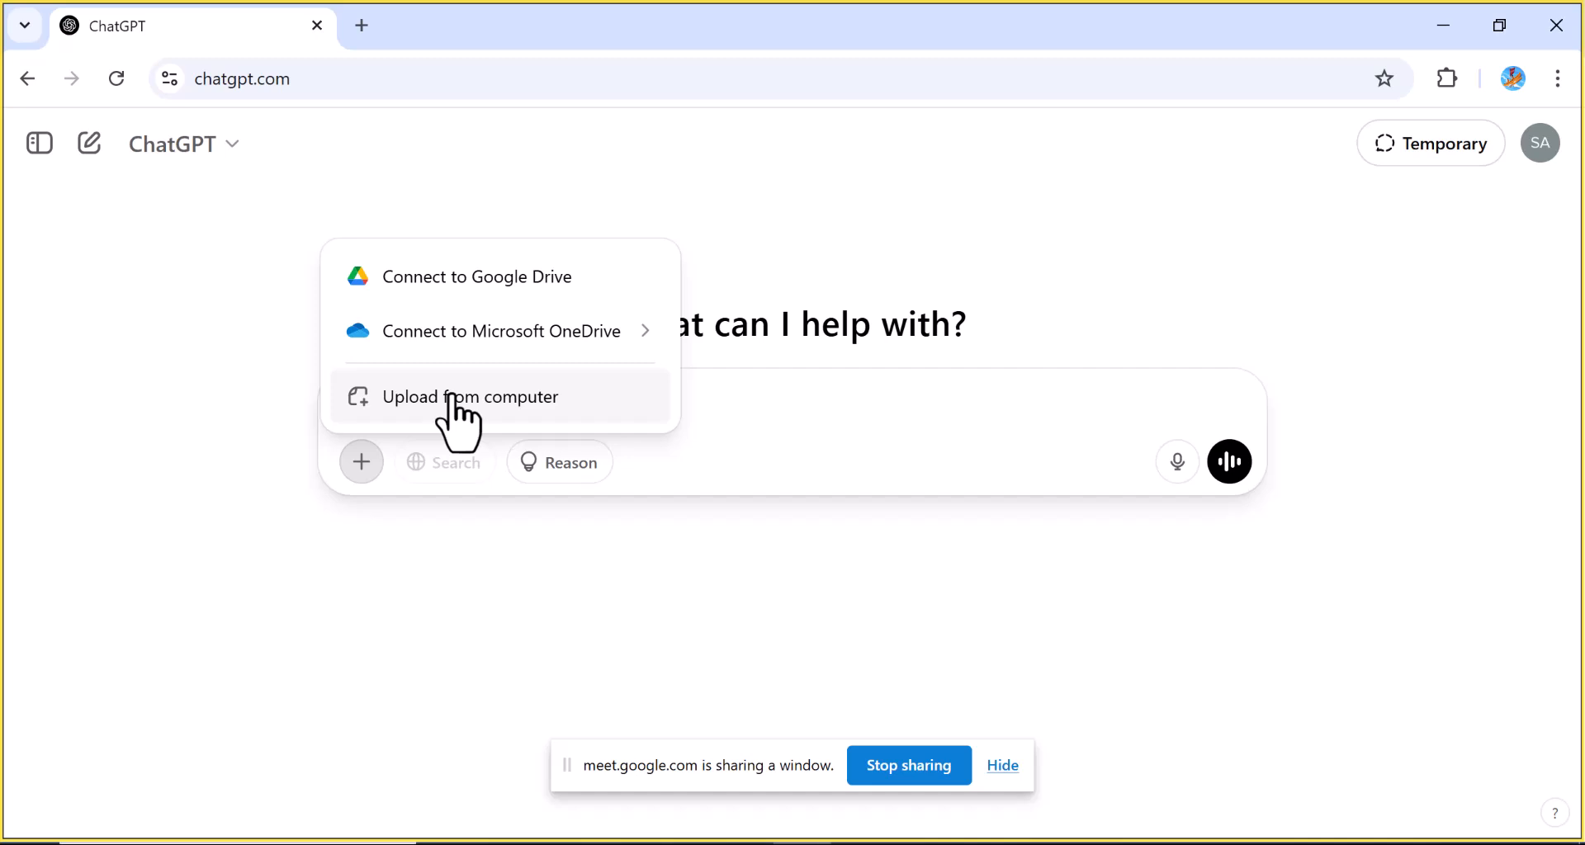
pyautogui.click(452, 399)
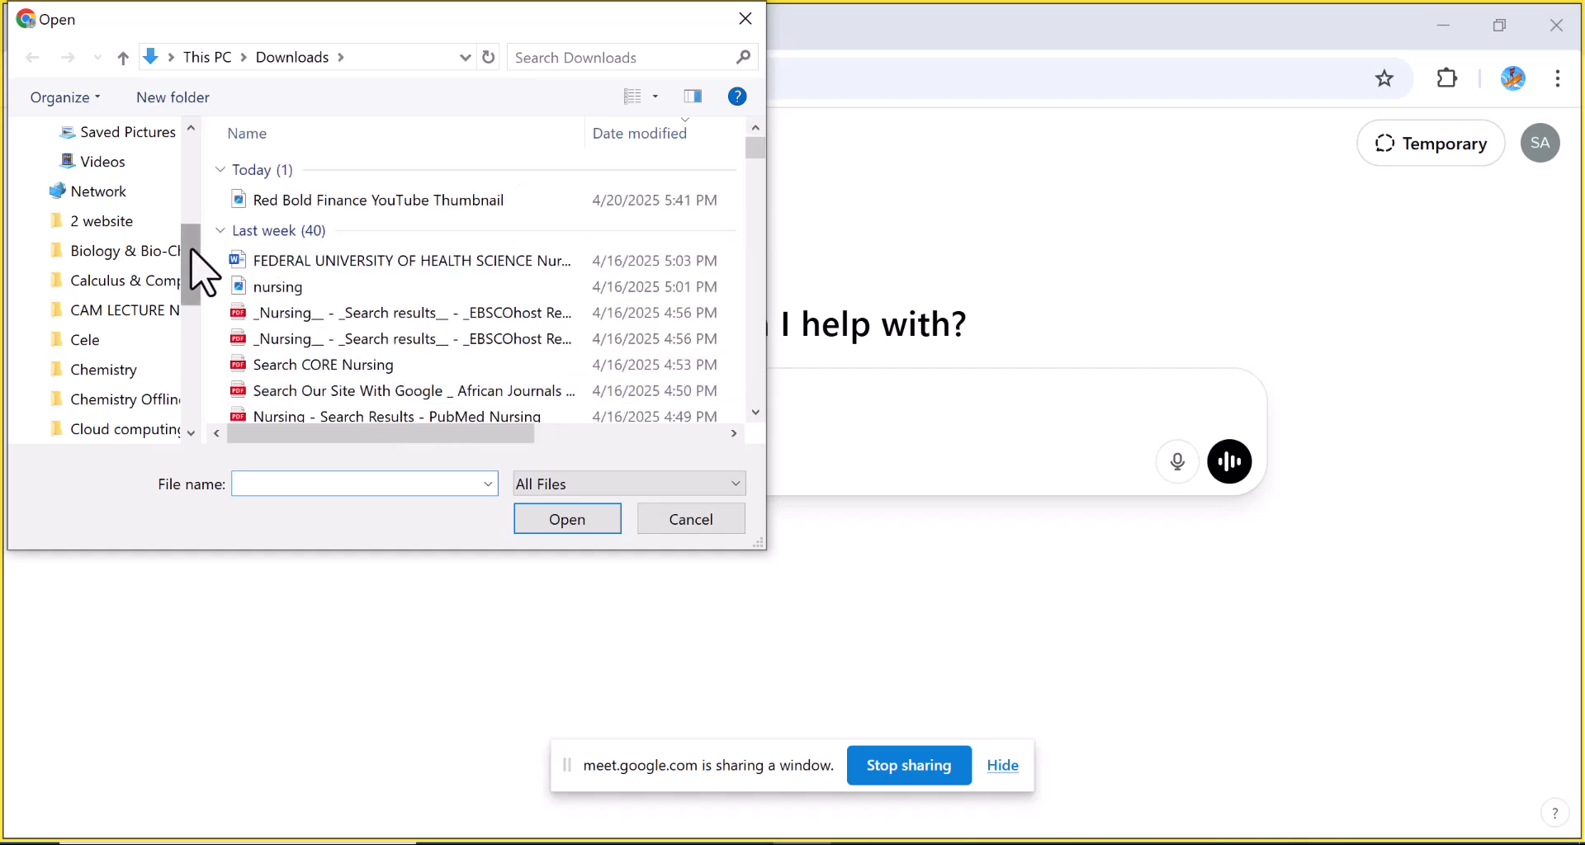
pyautogui.moveTo(191, 248); pyautogui.dragTo(191, 194)
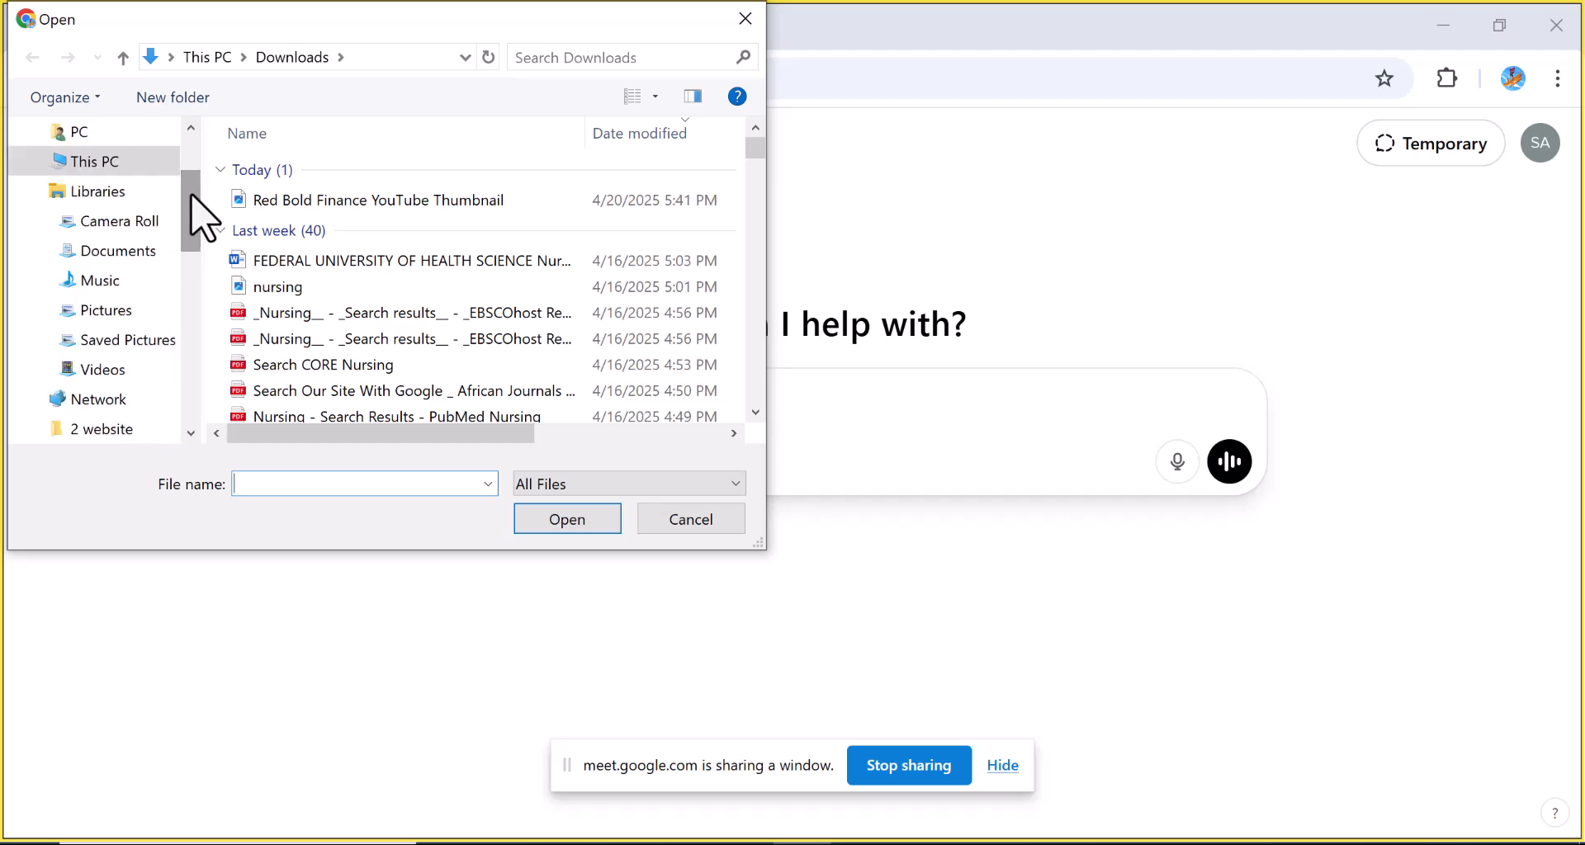
pyautogui.click(136, 253)
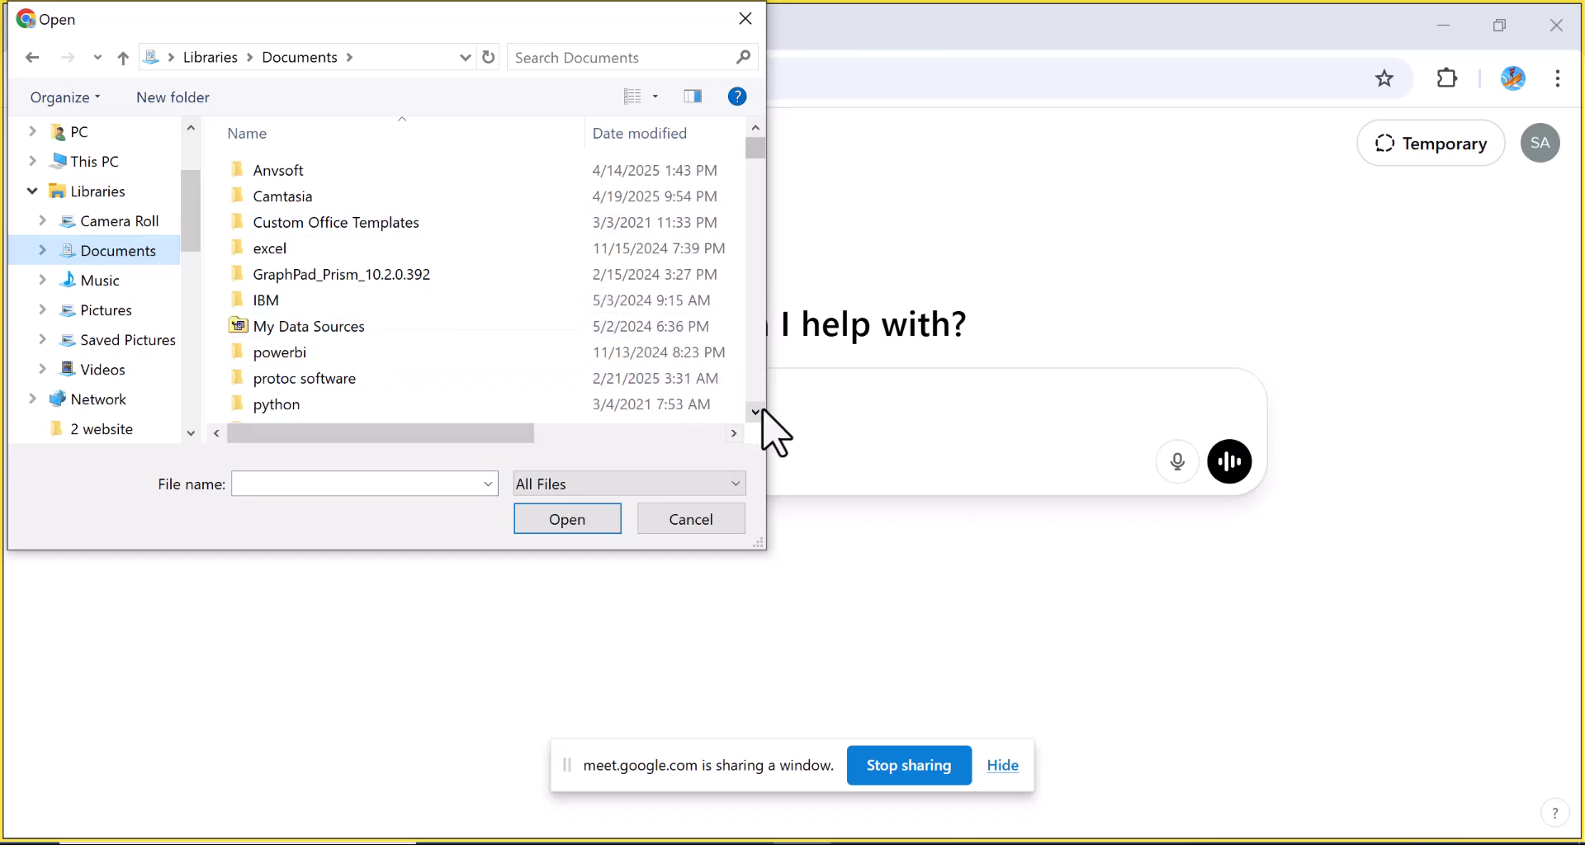
pyautogui.scroll(-3, 756, 411)
pyautogui.moveTo(755, 411); pyautogui.dragTo(755, 411)
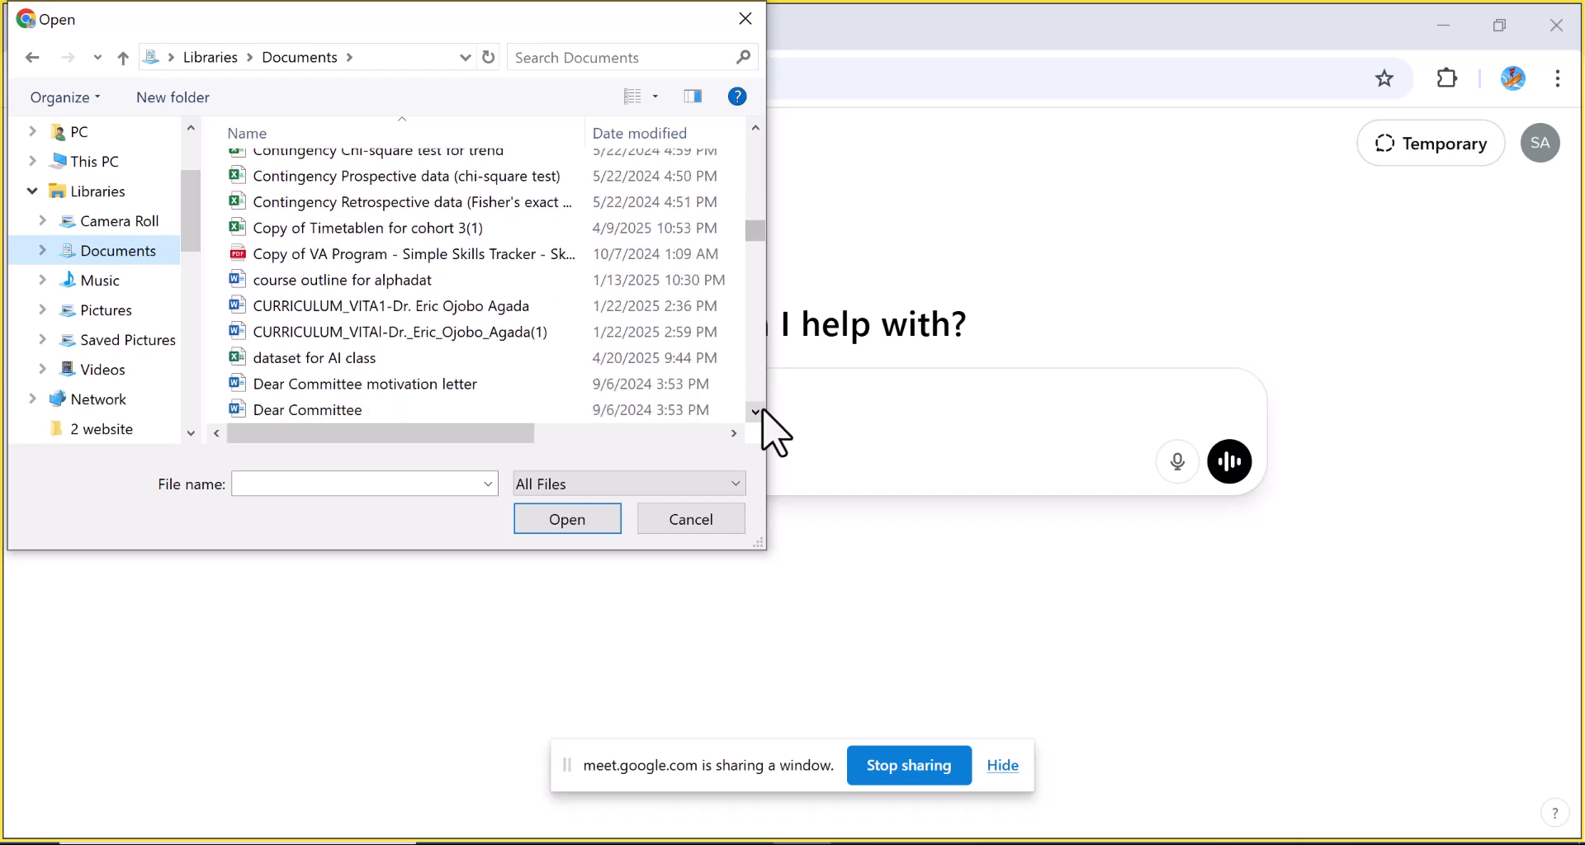
pyautogui.click(280, 360)
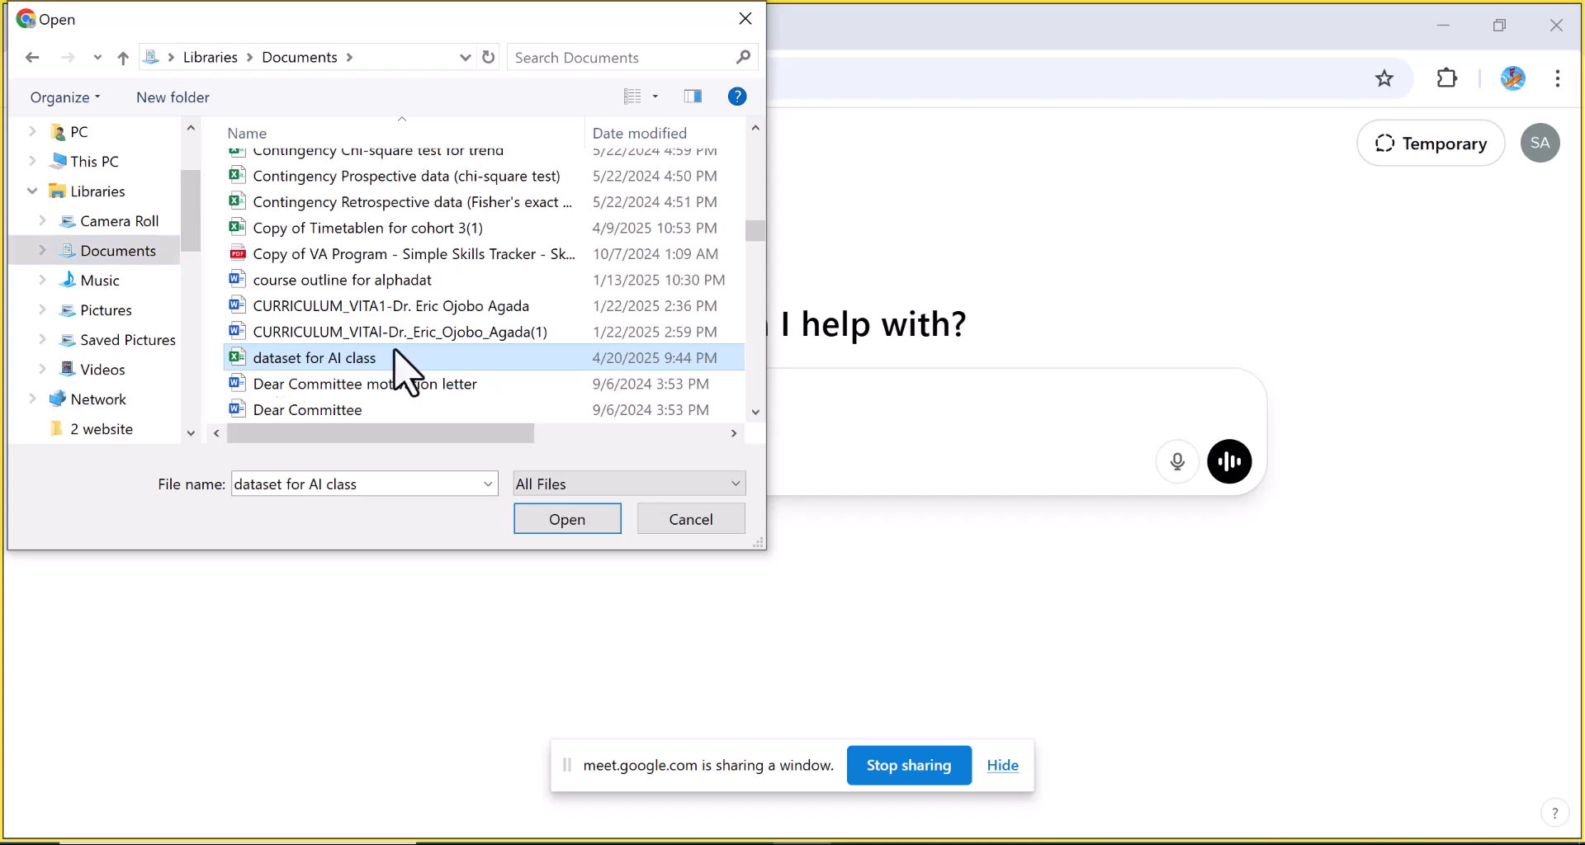
pyautogui.click(567, 519)
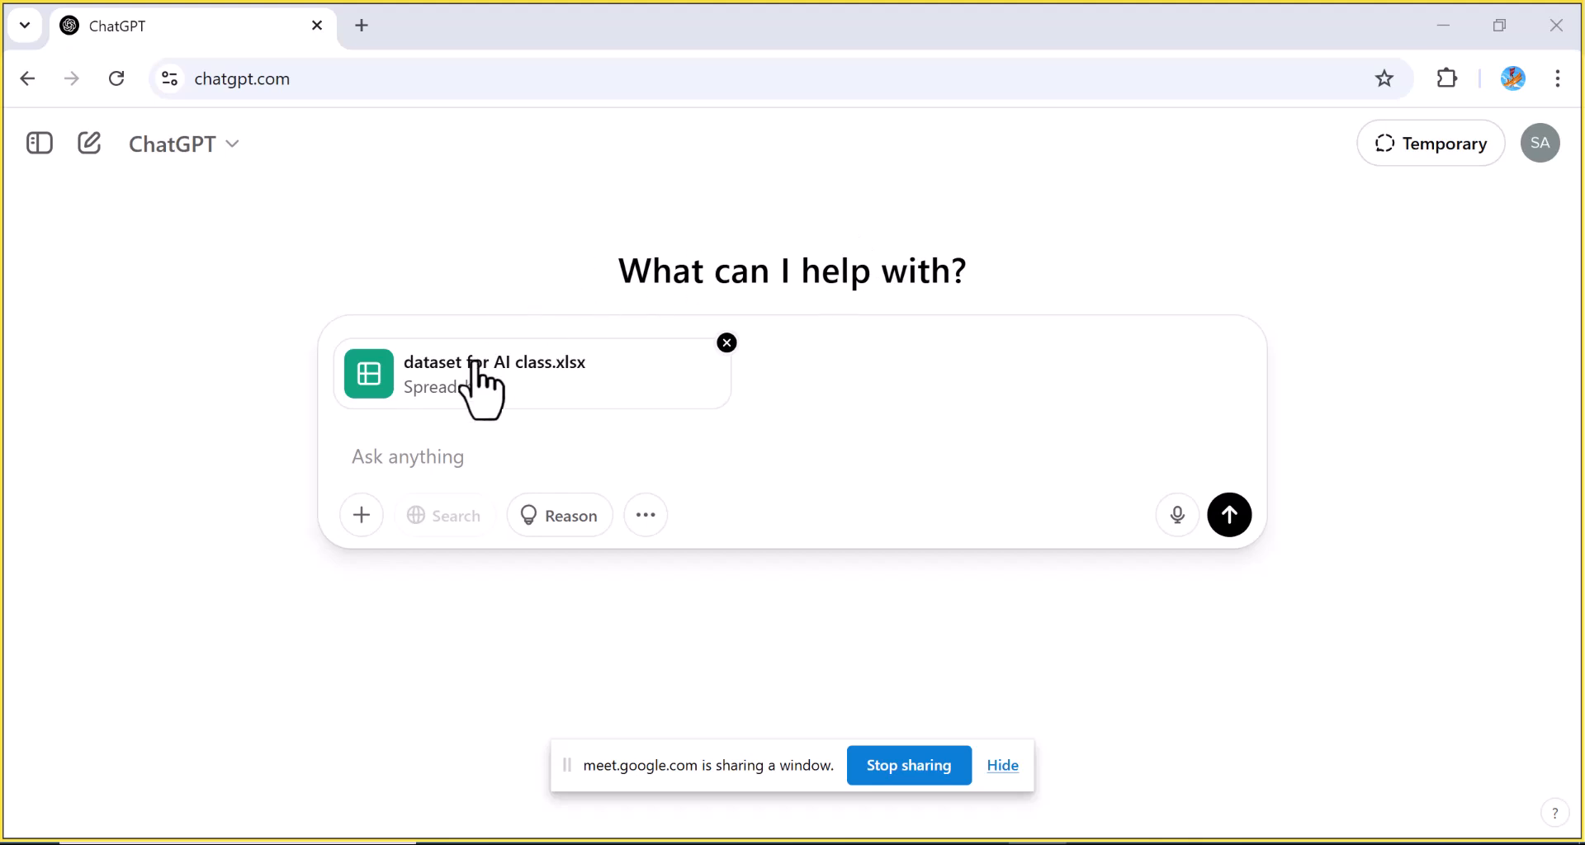
# Step: Send the prompt "suggest the type of analysis that can be done using the above dataset"
pyautogui.click(420, 443)
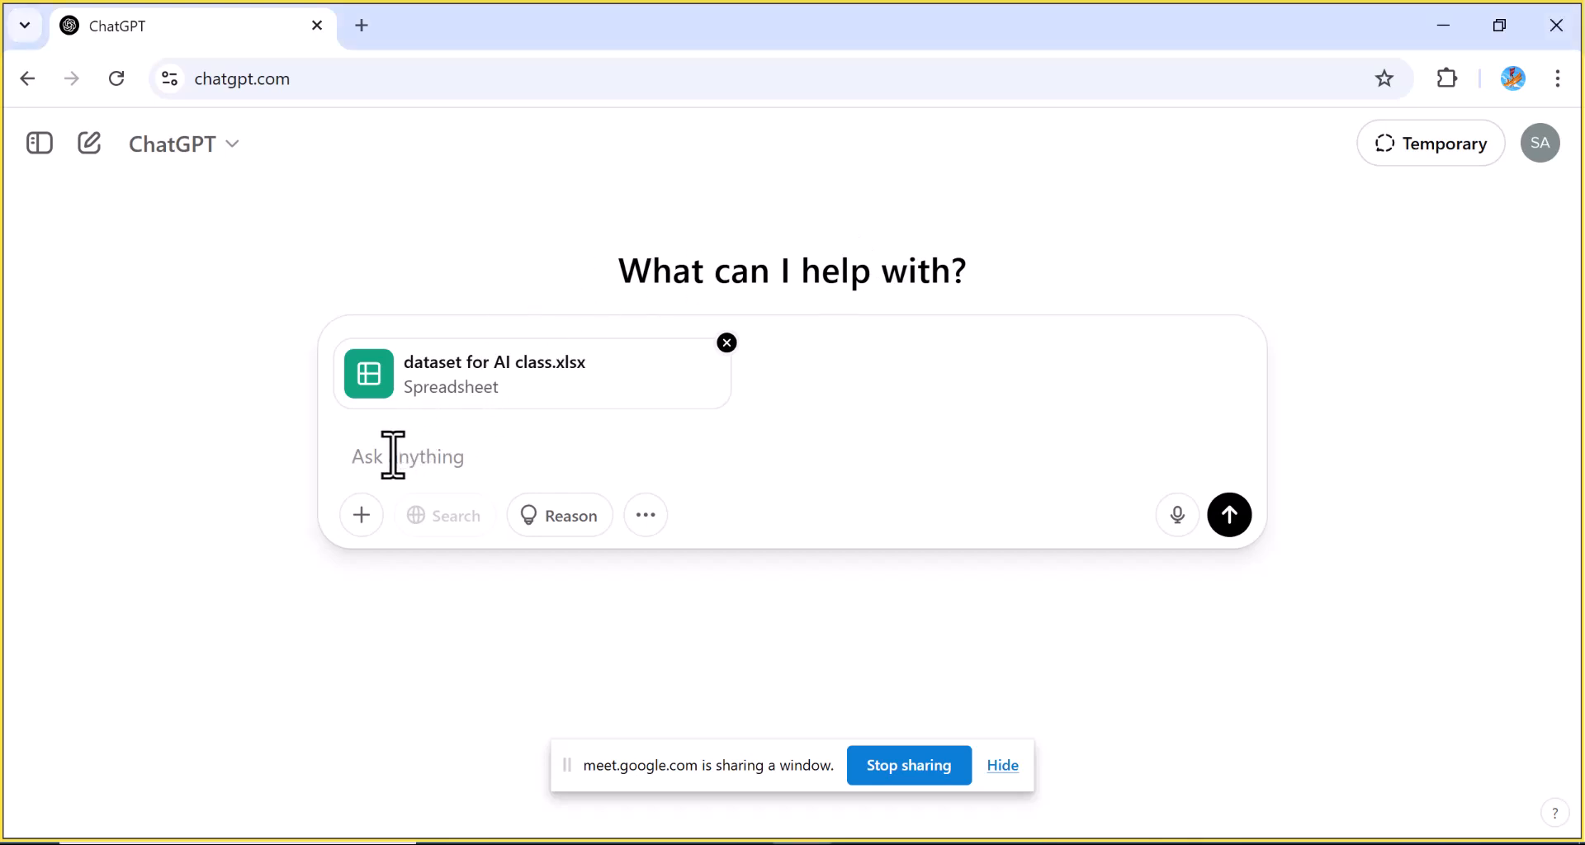
pyautogui.write('suggest the type of an')
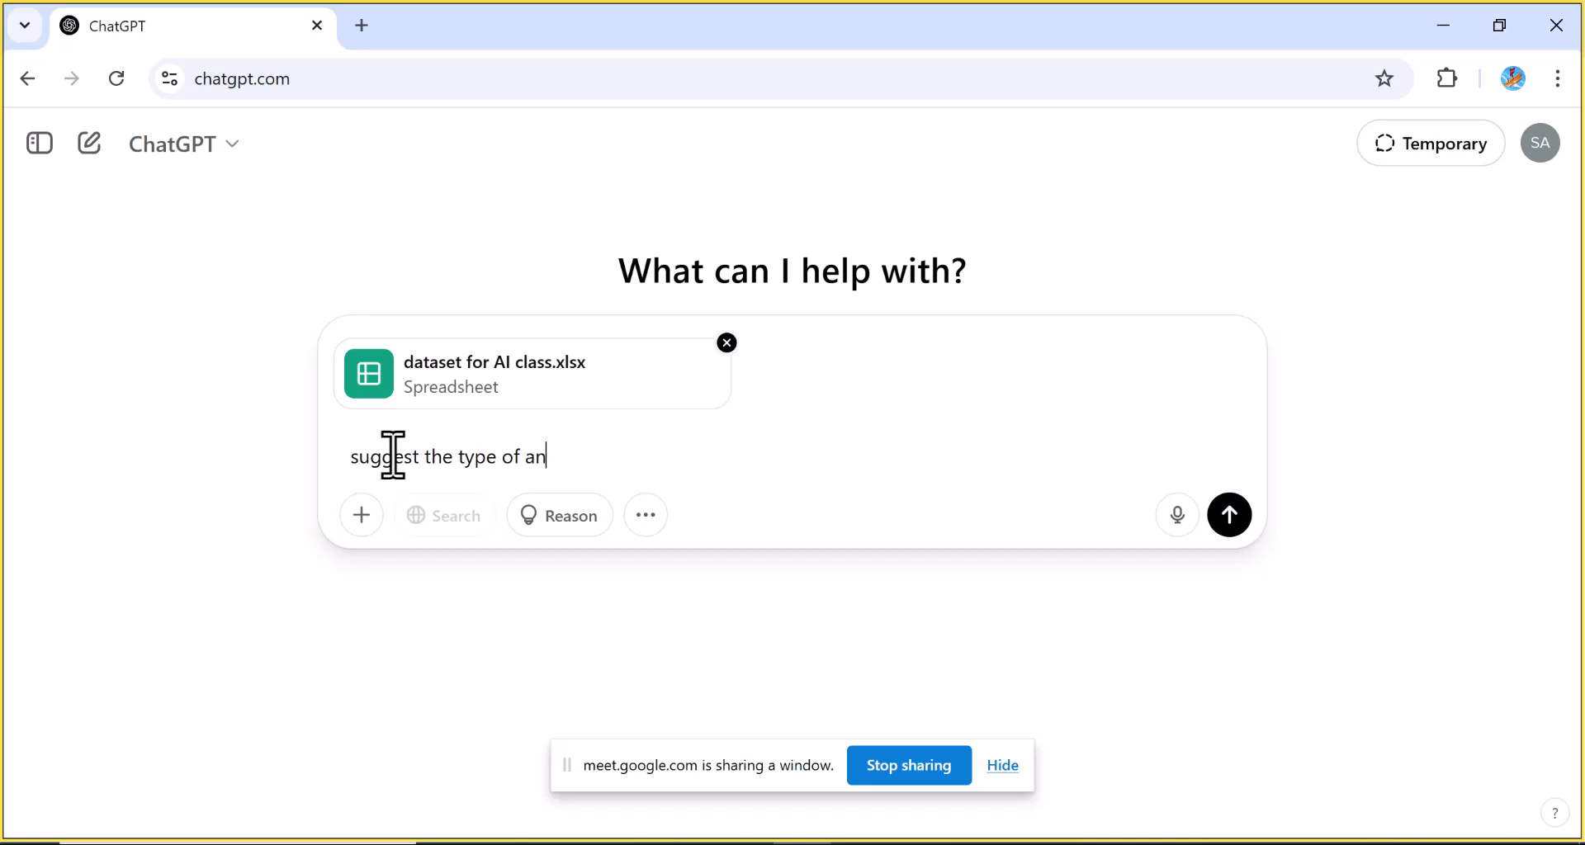
pyautogui.write('alysis that can ')
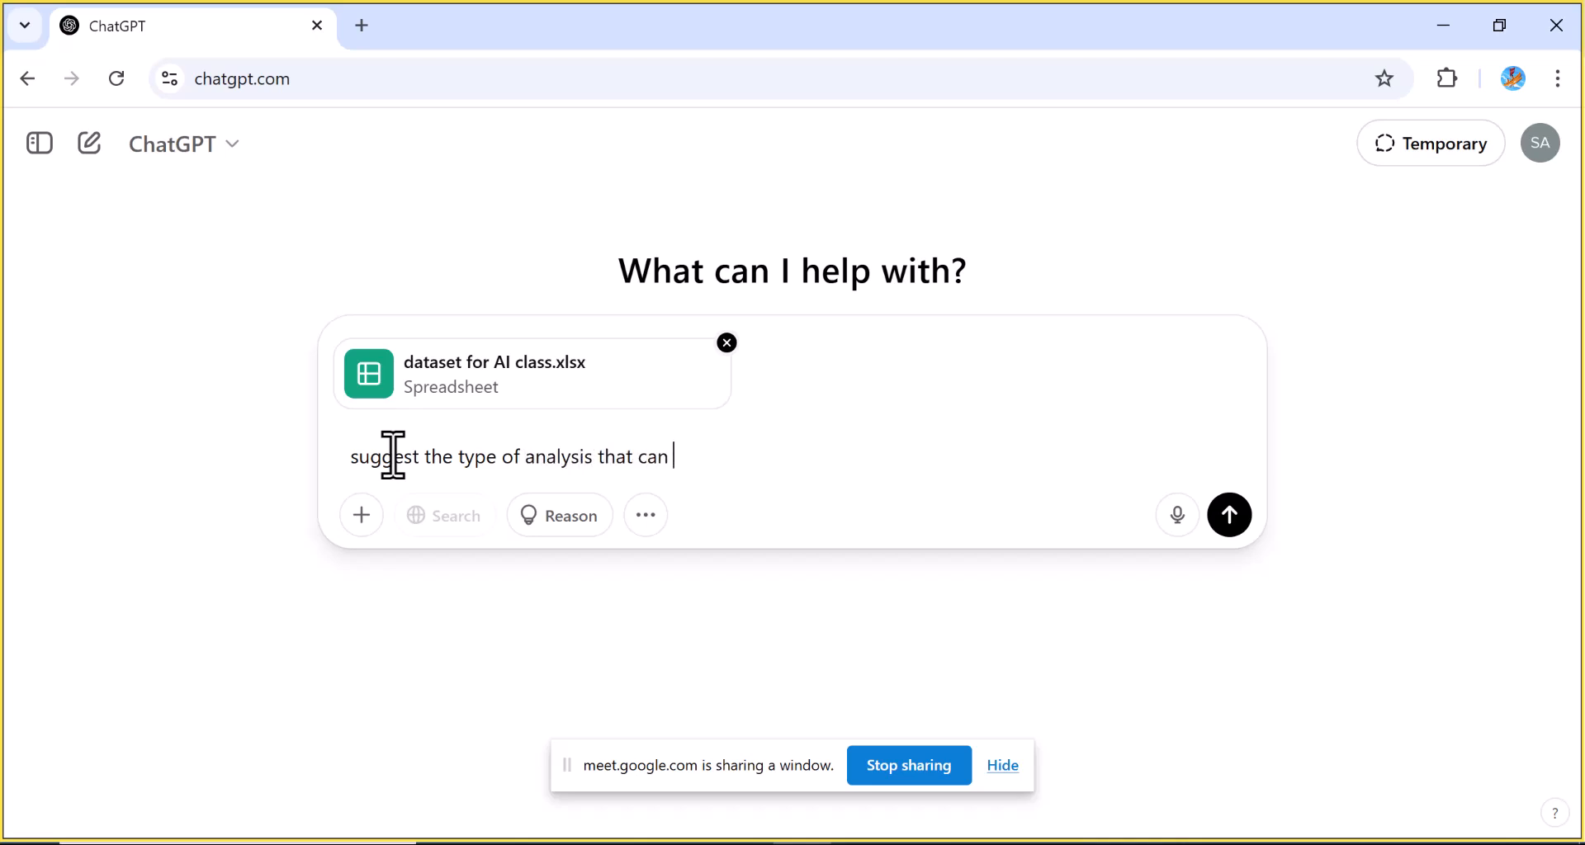
pyautogui.write('be done using the abocve')
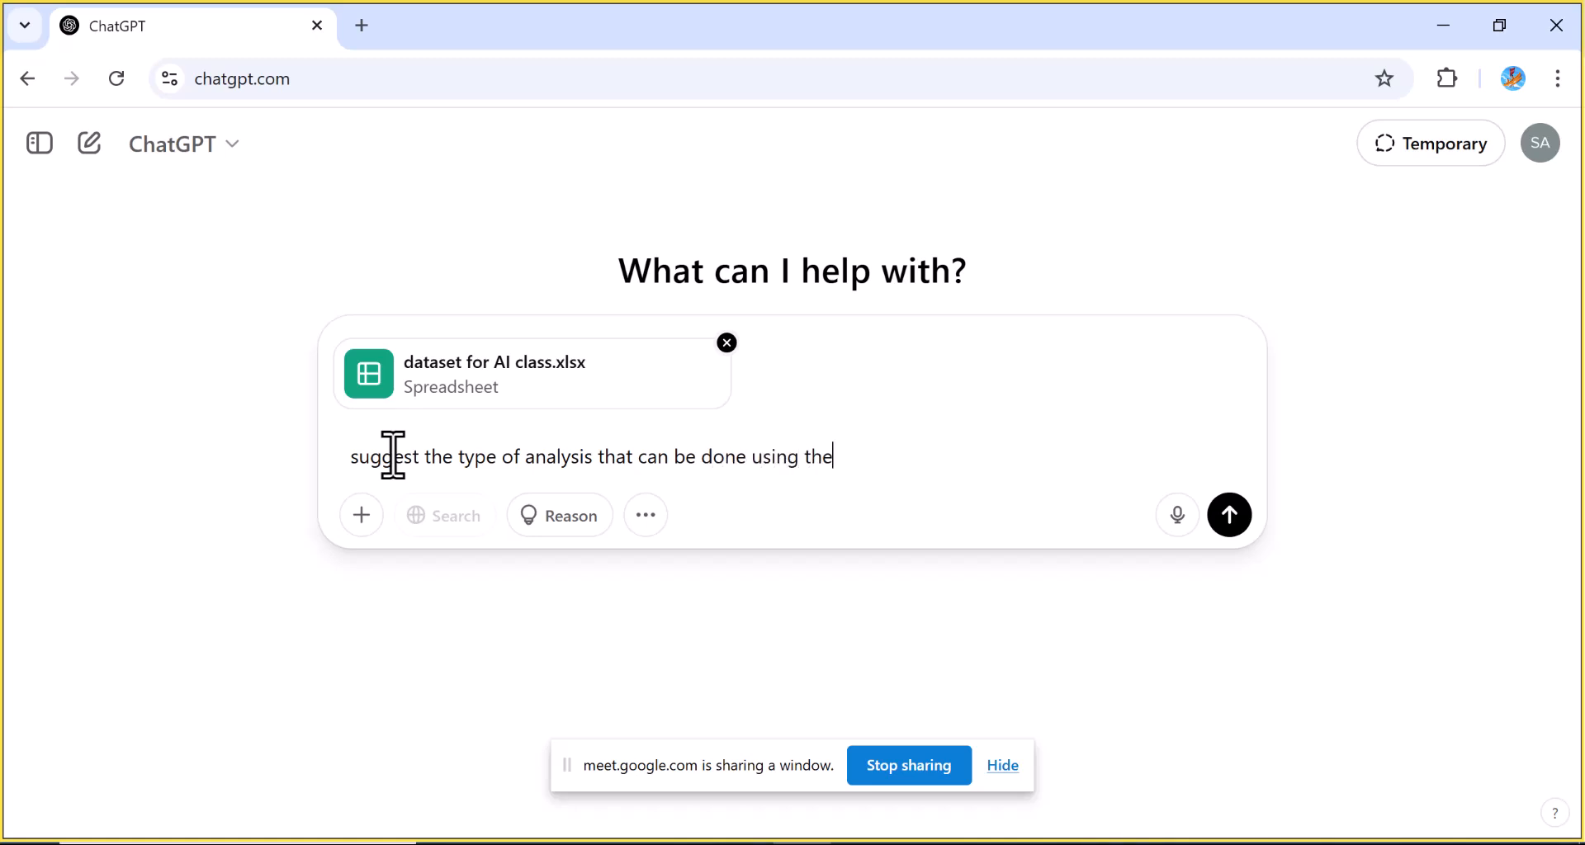
pyautogui.press('BackSpace')
pyautogui.press('BackSpace')
pyautogui.press('BackSpace')
pyautogui.write('ve dataset')
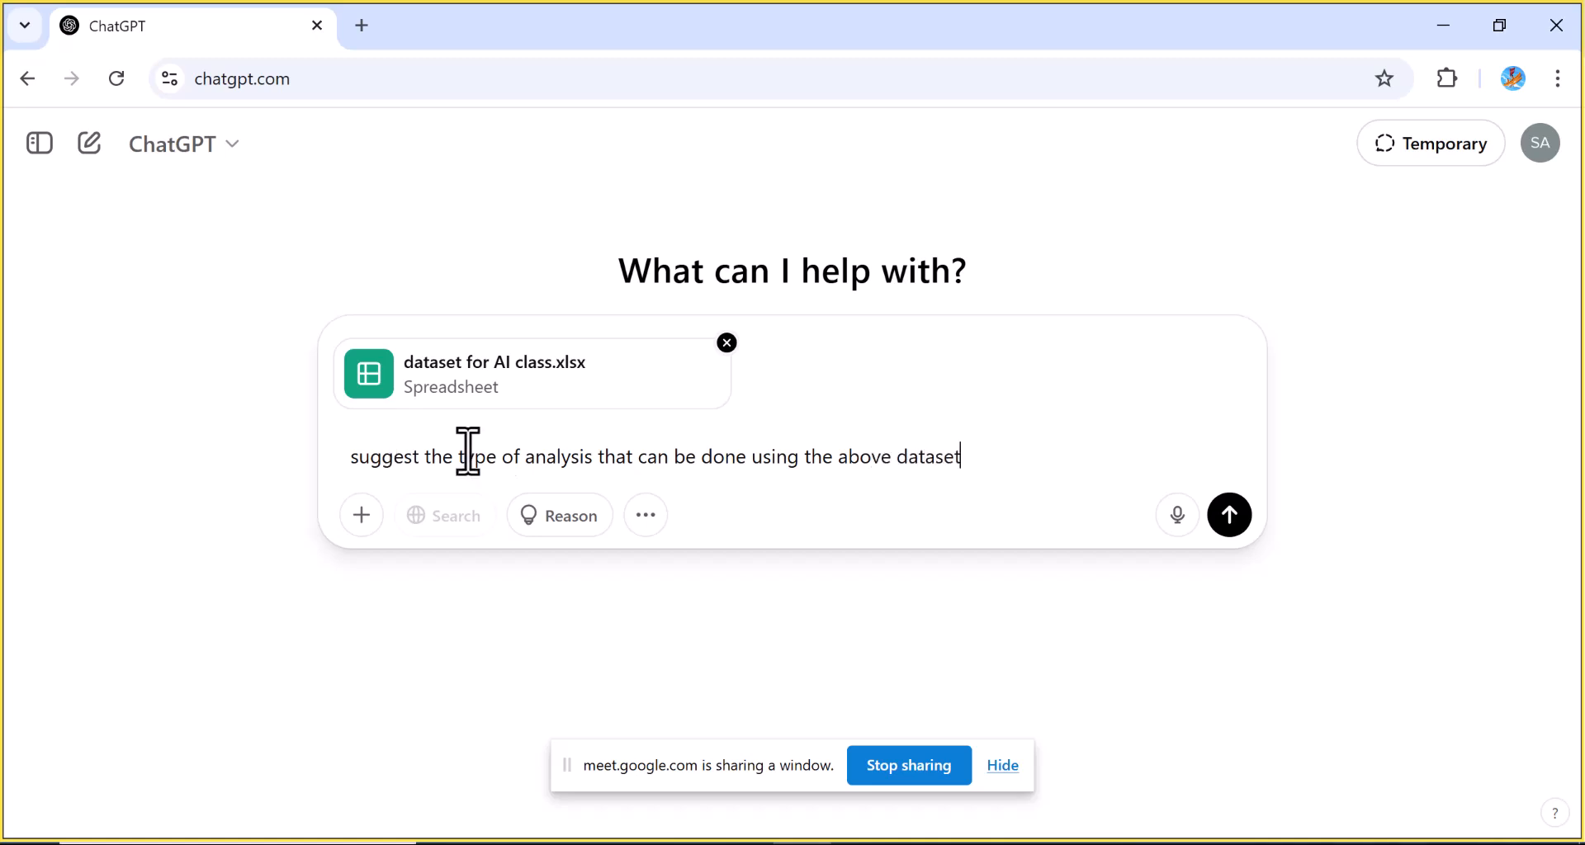
pyautogui.click(1230, 516)
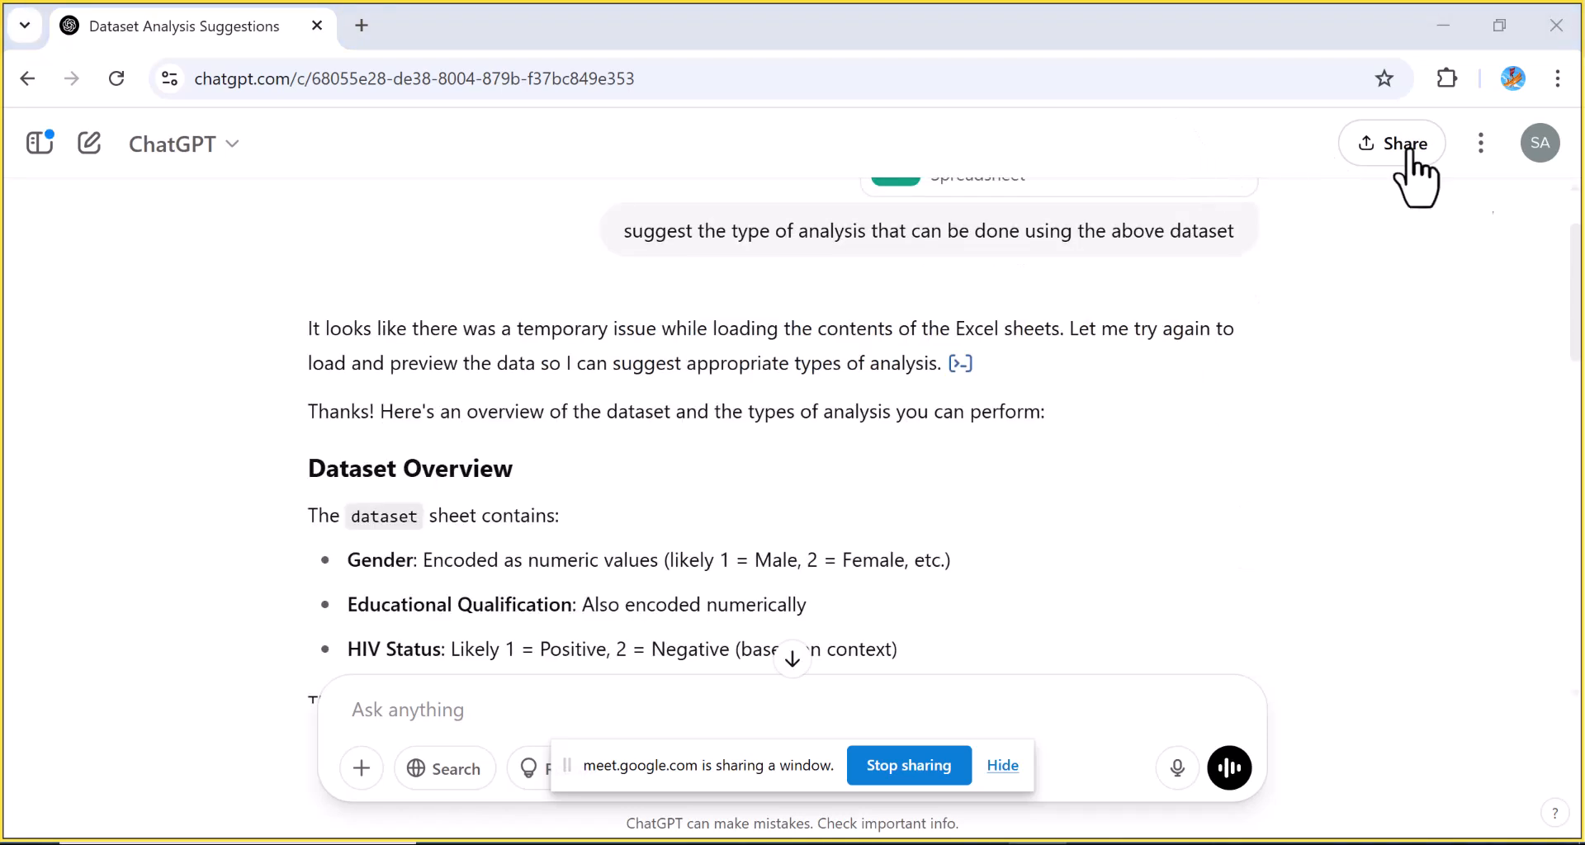
# Step: Read through the response's dataset overview and suggested types of analysis down to its closing question
pyautogui.click(1576, 263)
pyautogui.moveTo(1576, 264); pyautogui.dragTo(1571, 295)
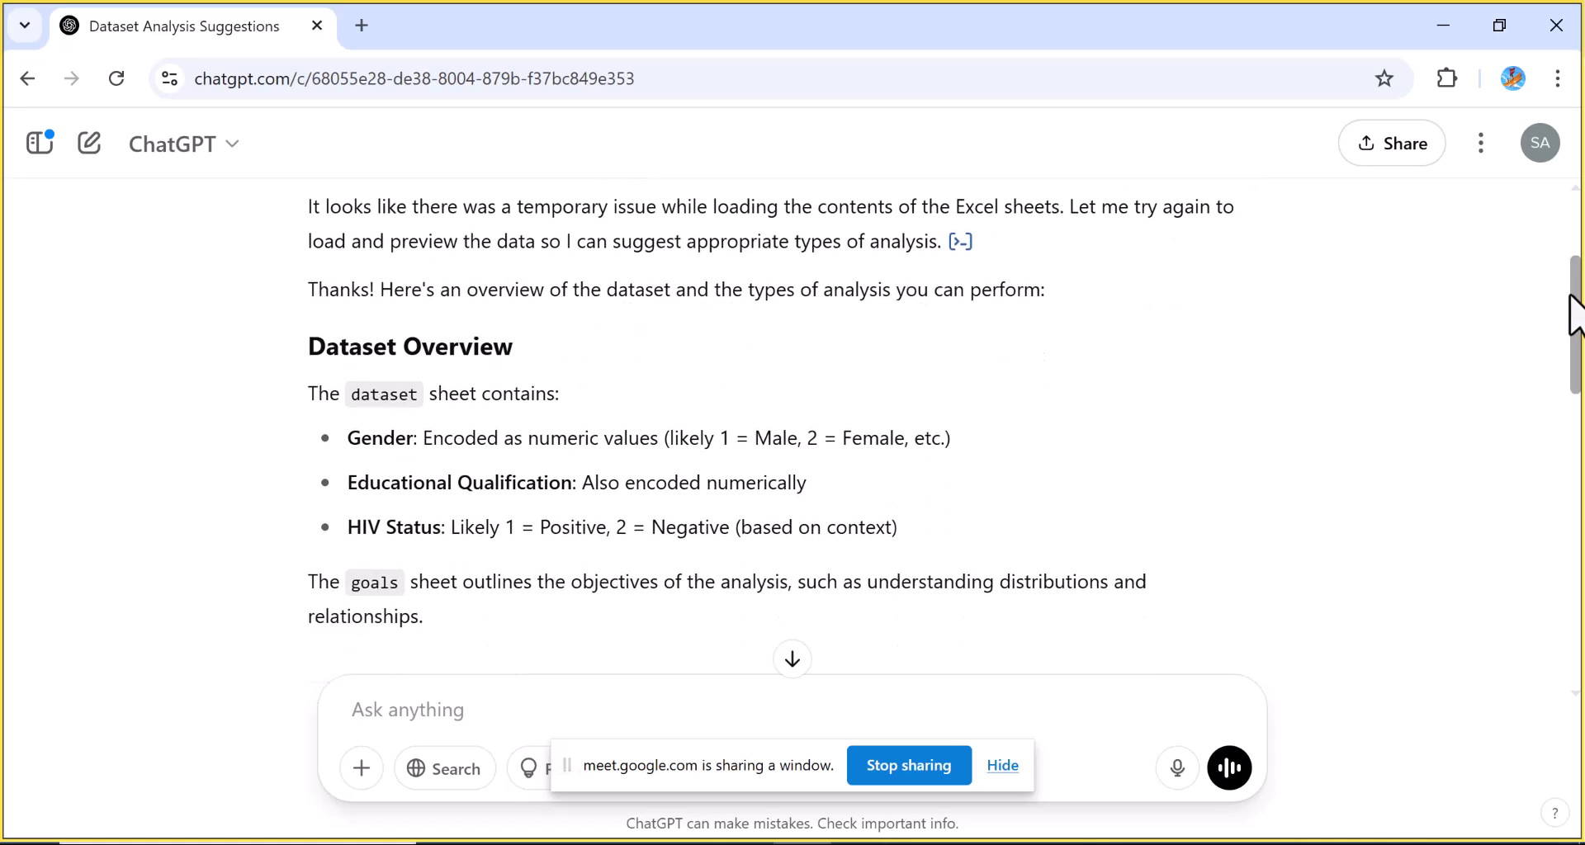
pyautogui.moveTo(1571, 295); pyautogui.dragTo(1553, 344)
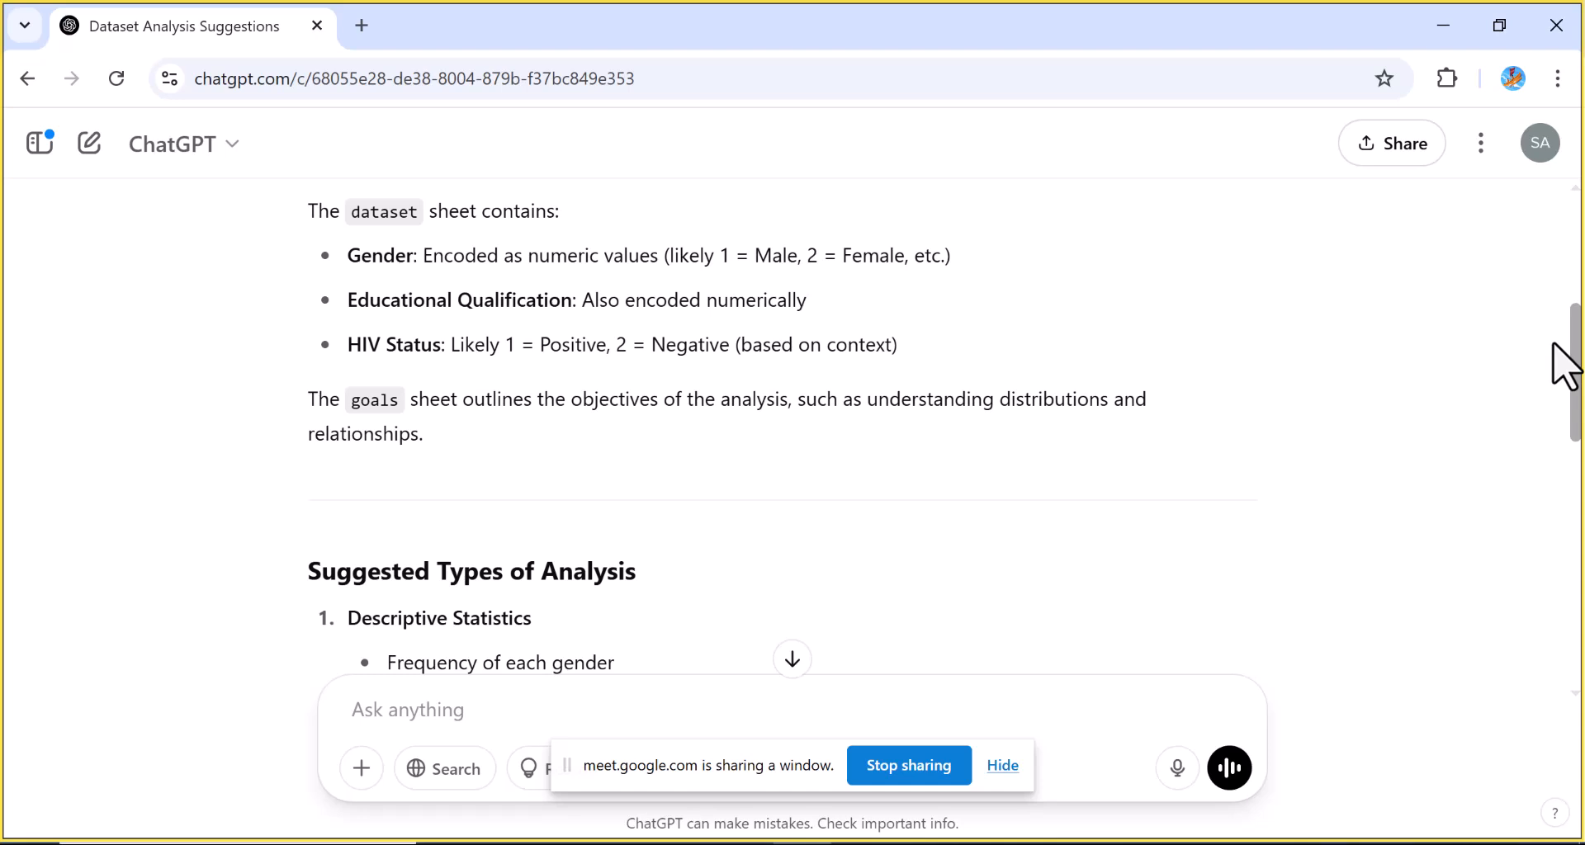
pyautogui.moveTo(1552, 344); pyautogui.dragTo(1553, 368)
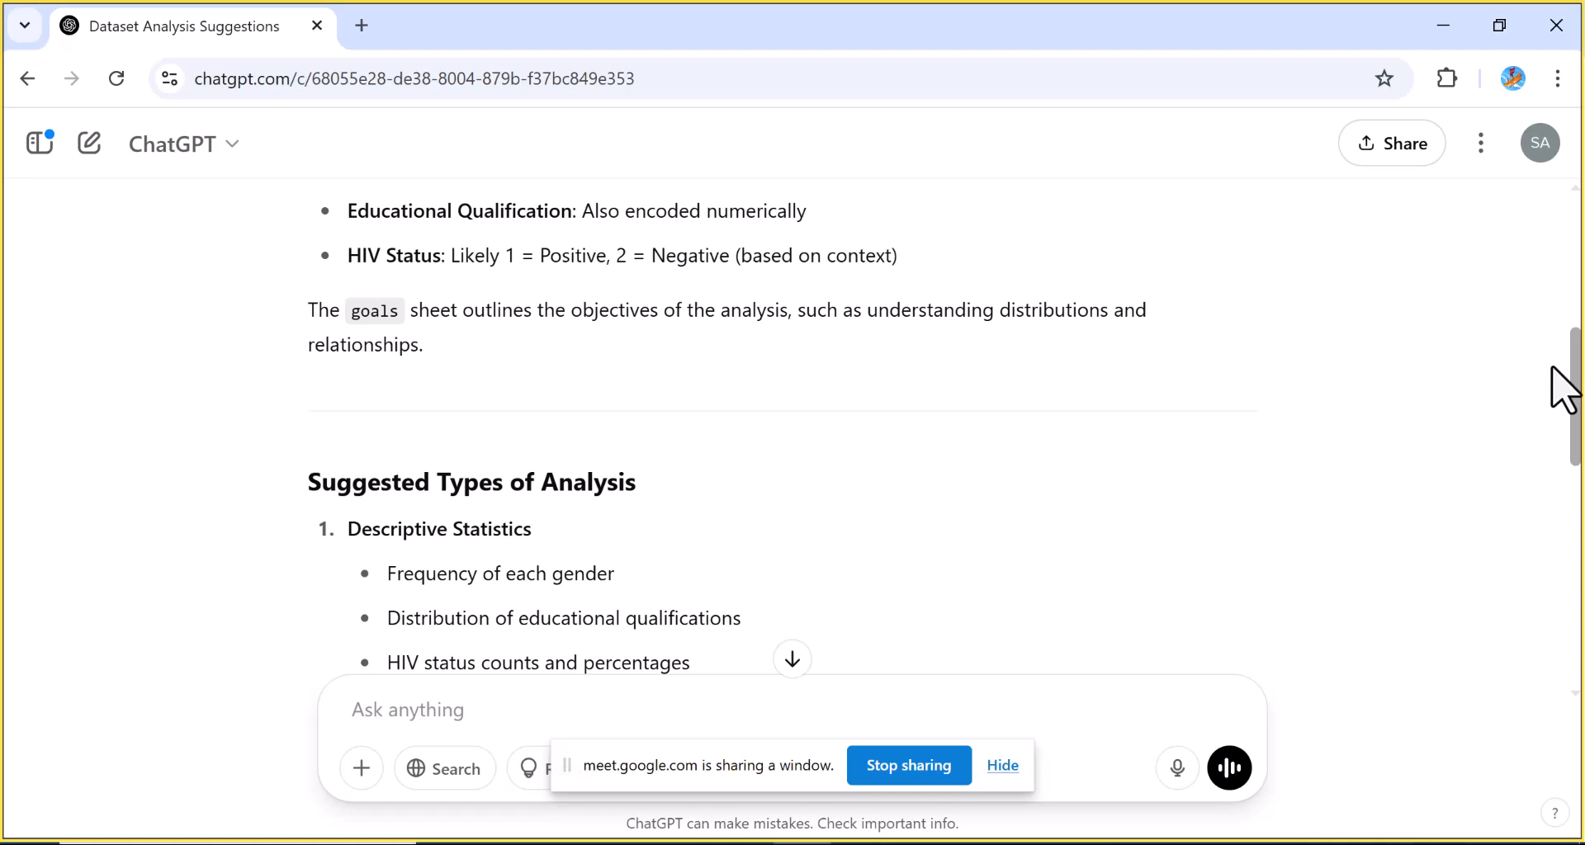
pyautogui.moveTo(1553, 368); pyautogui.dragTo(1544, 414)
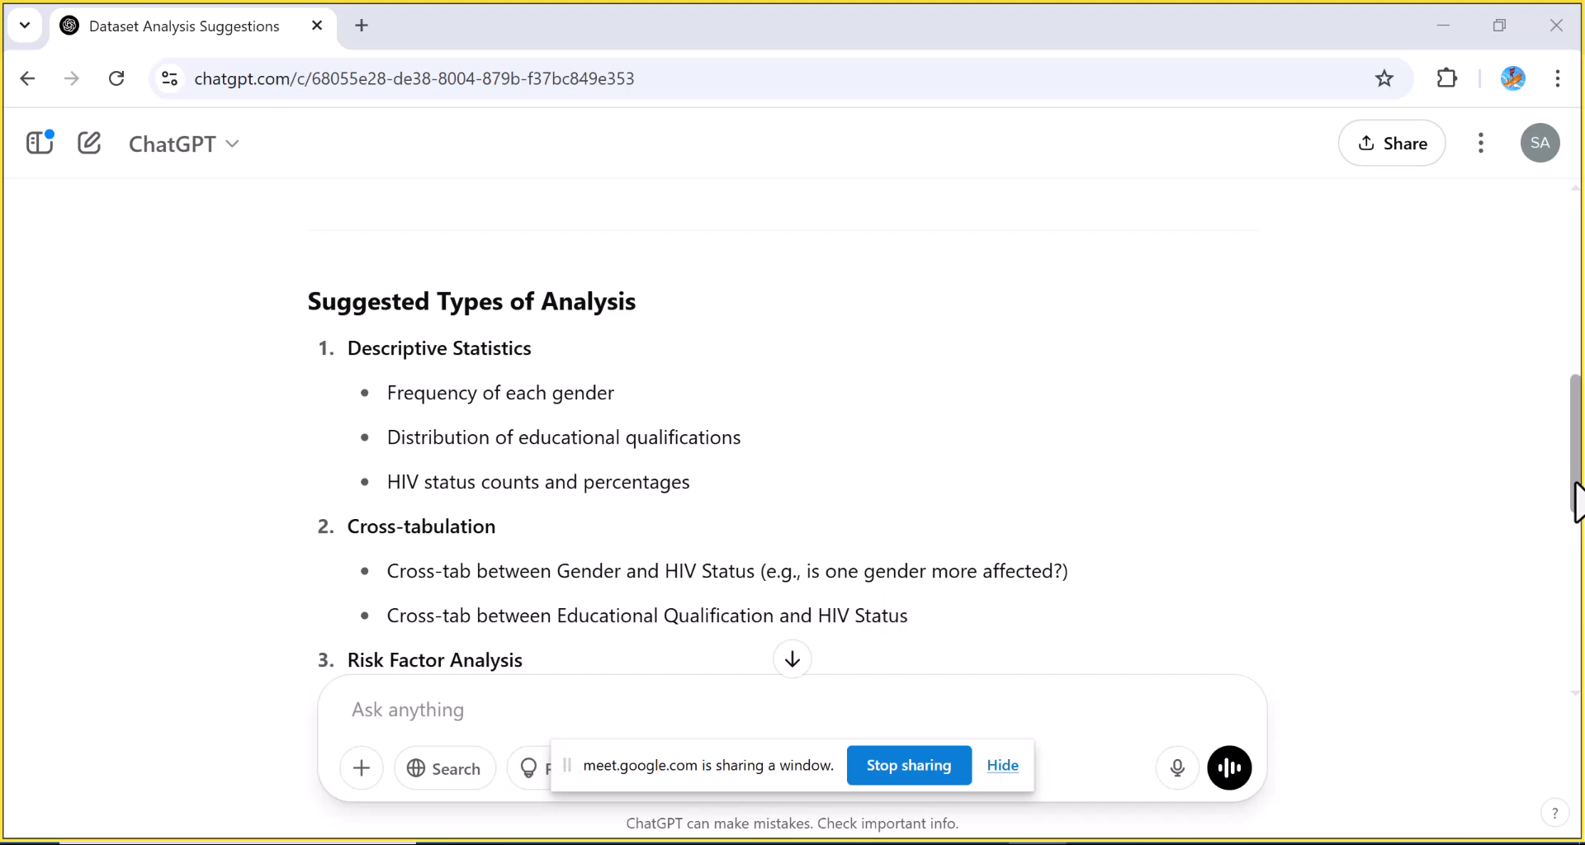
pyautogui.moveTo(1577, 483); pyautogui.dragTo(1573, 531)
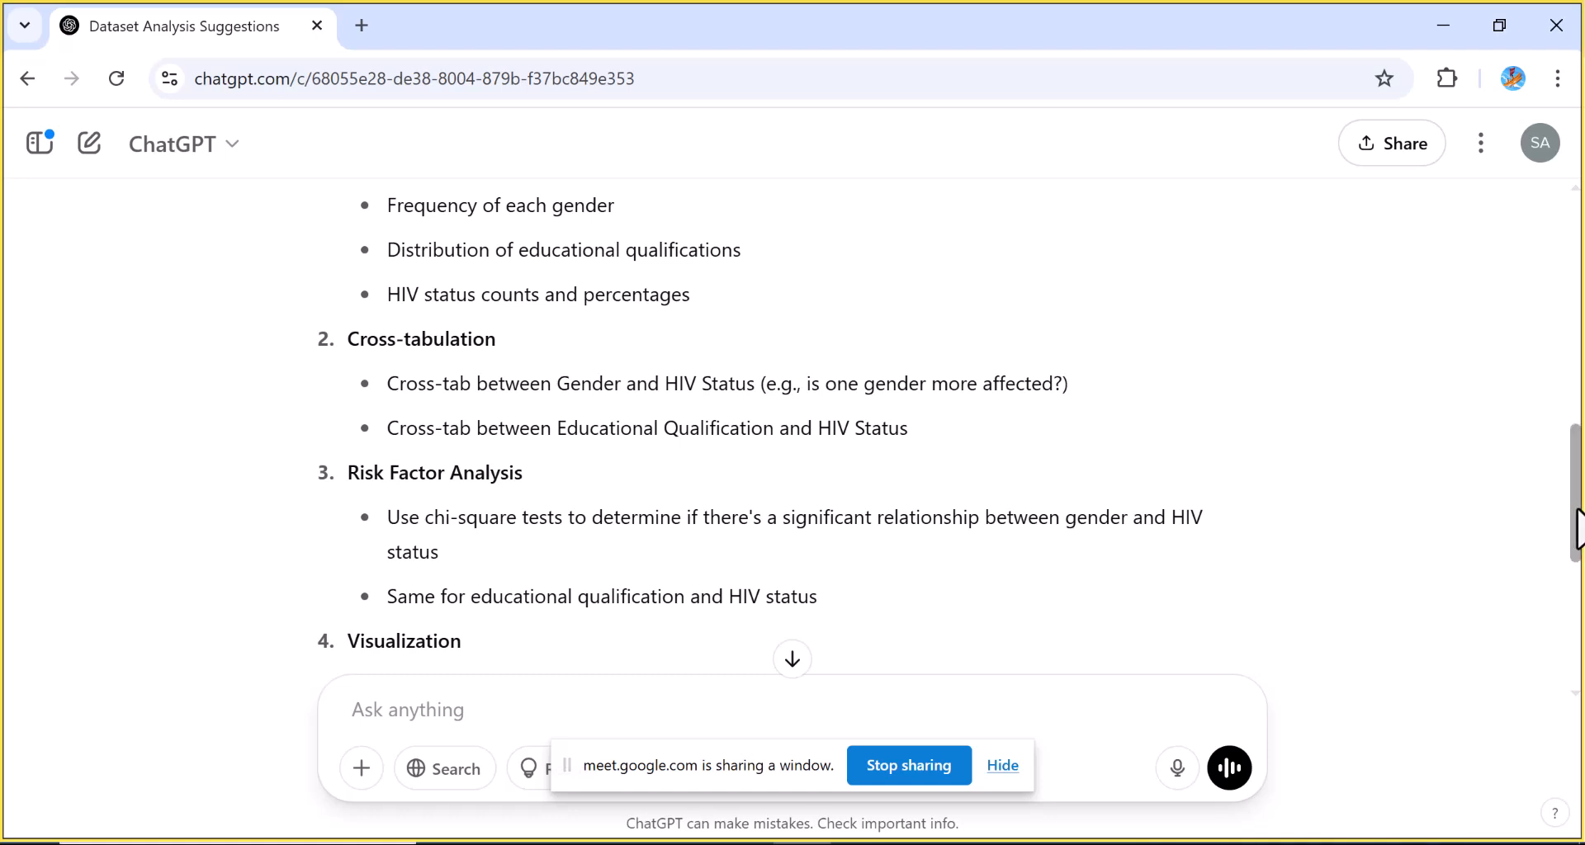
pyautogui.moveTo(1577, 509); pyautogui.dragTo(1571, 557)
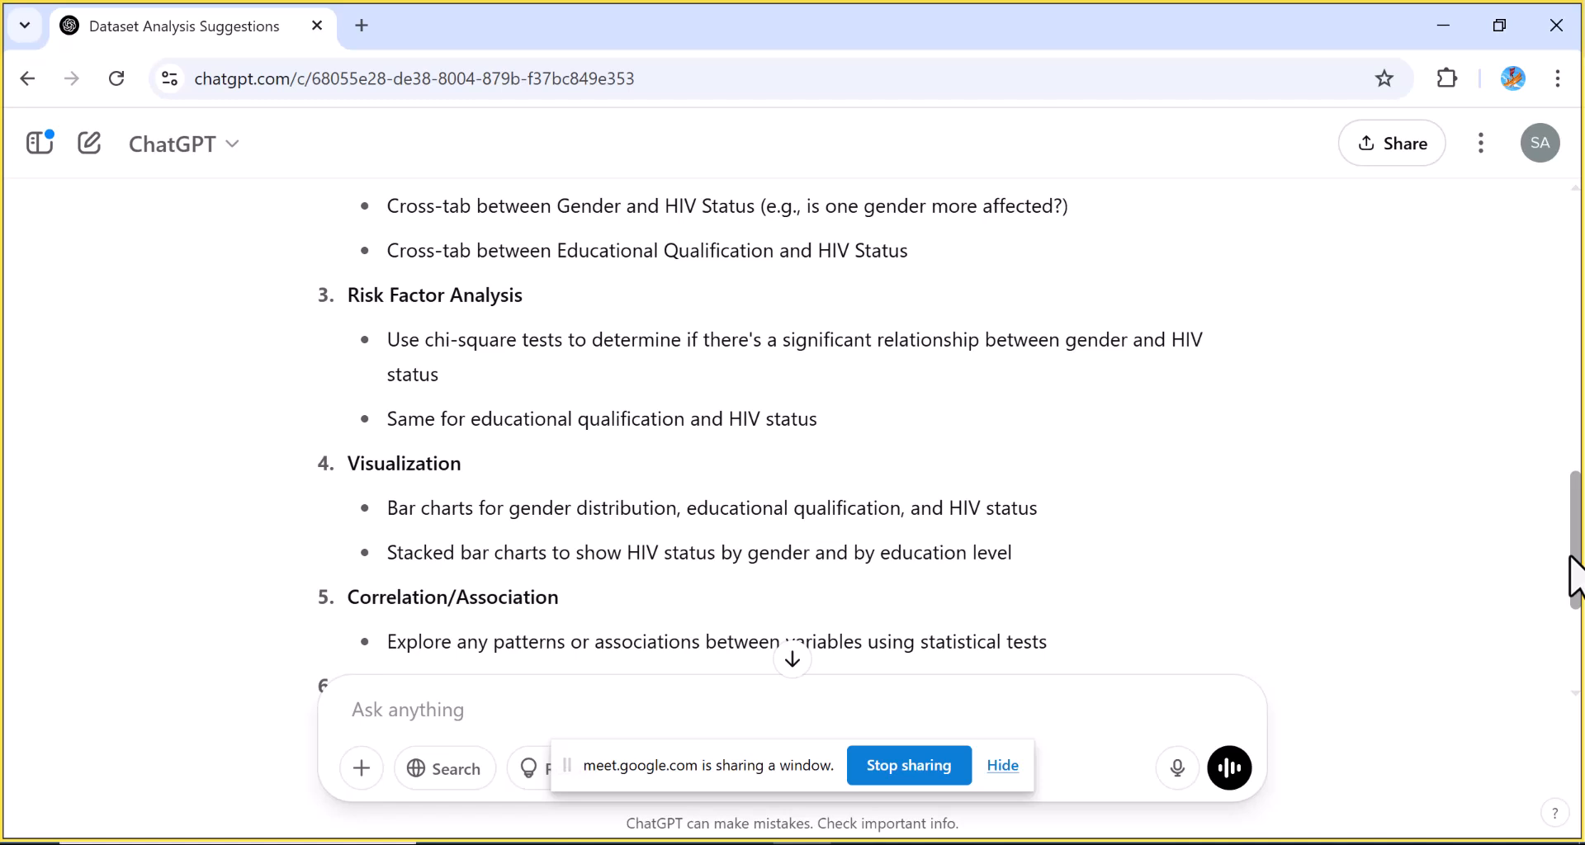
pyautogui.moveTo(1576, 575); pyautogui.dragTo(1572, 615)
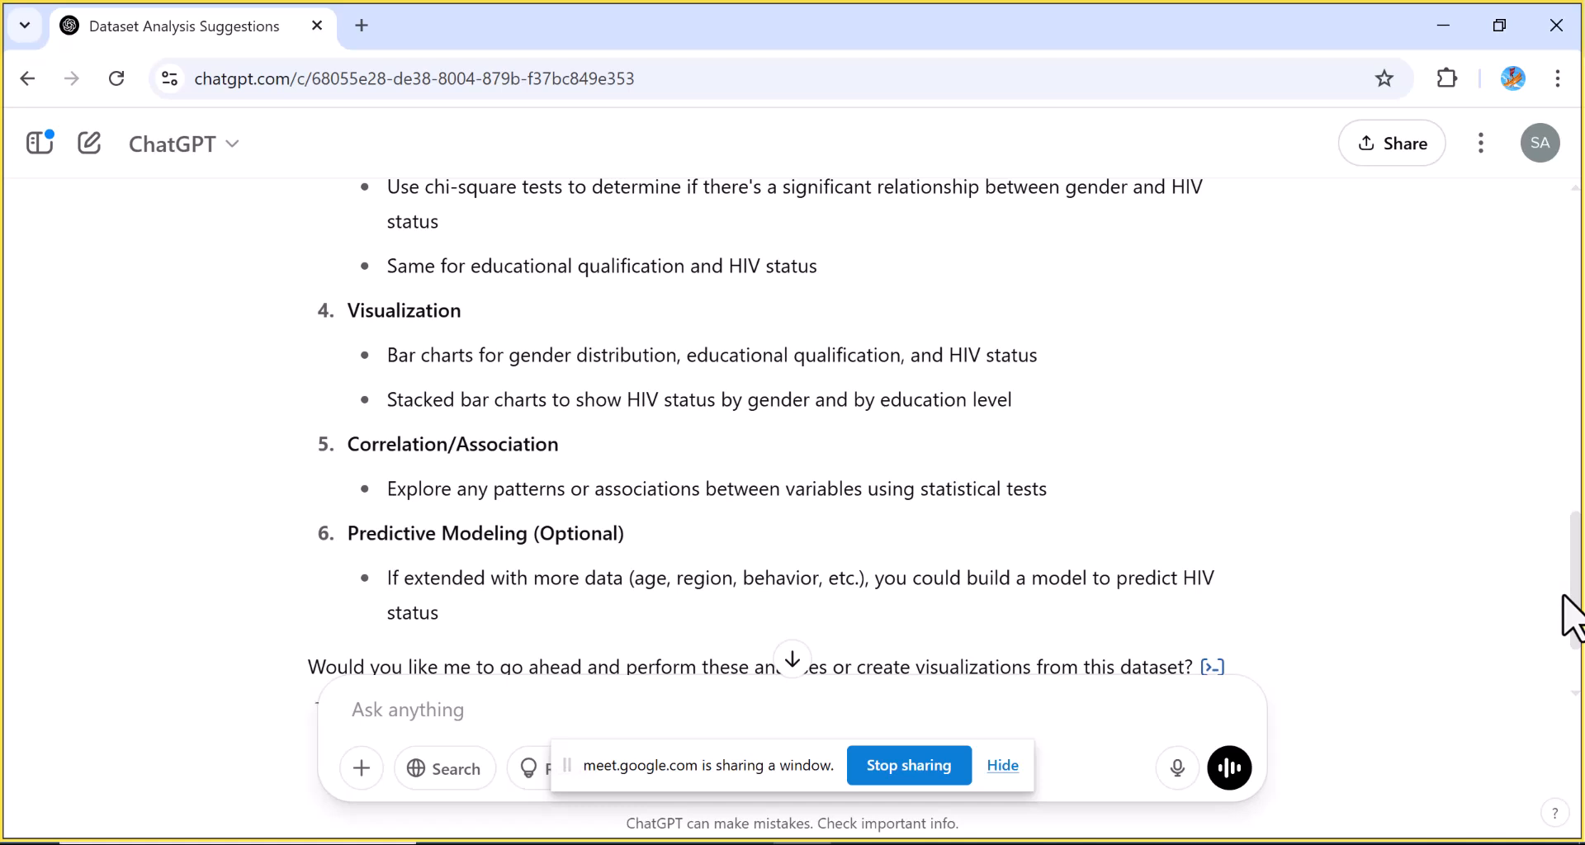
pyautogui.tripleClick(1563, 596)
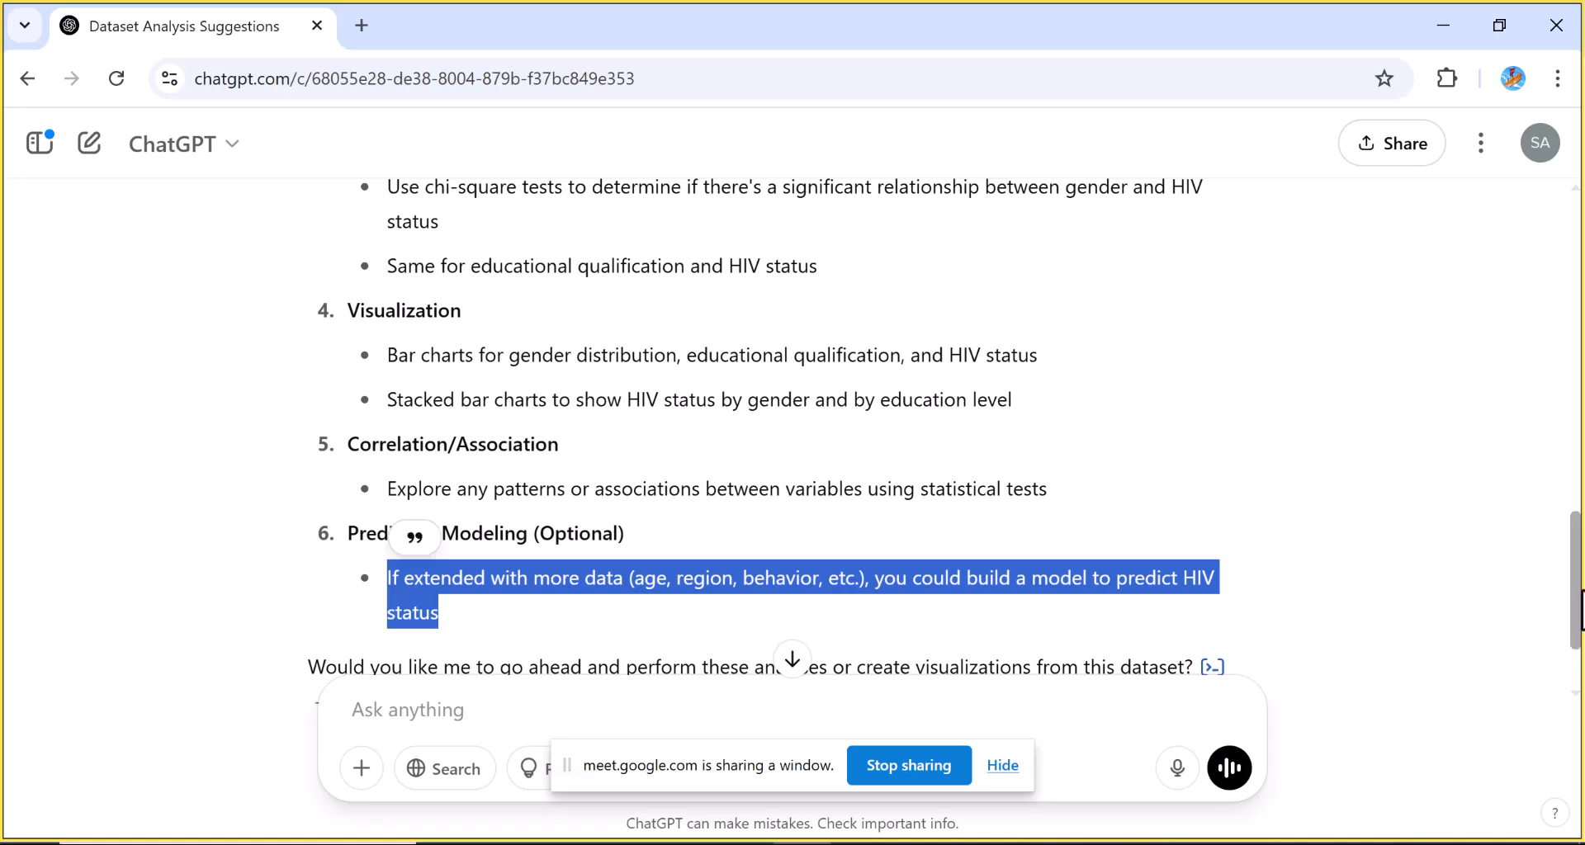
pyautogui.scroll(-2, 1576, 615)
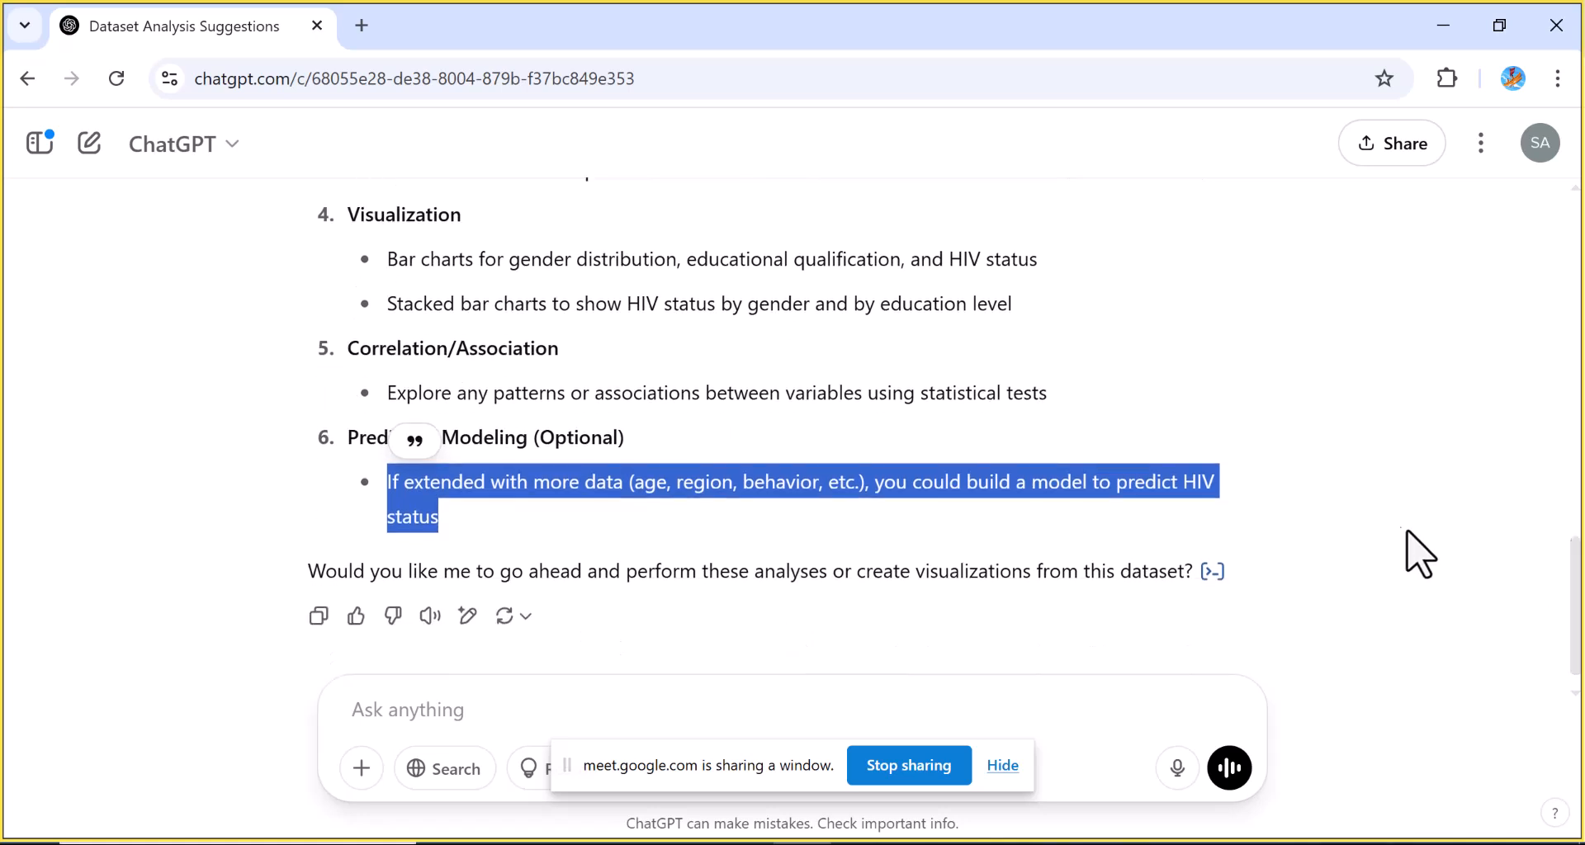
pyautogui.click(1363, 513)
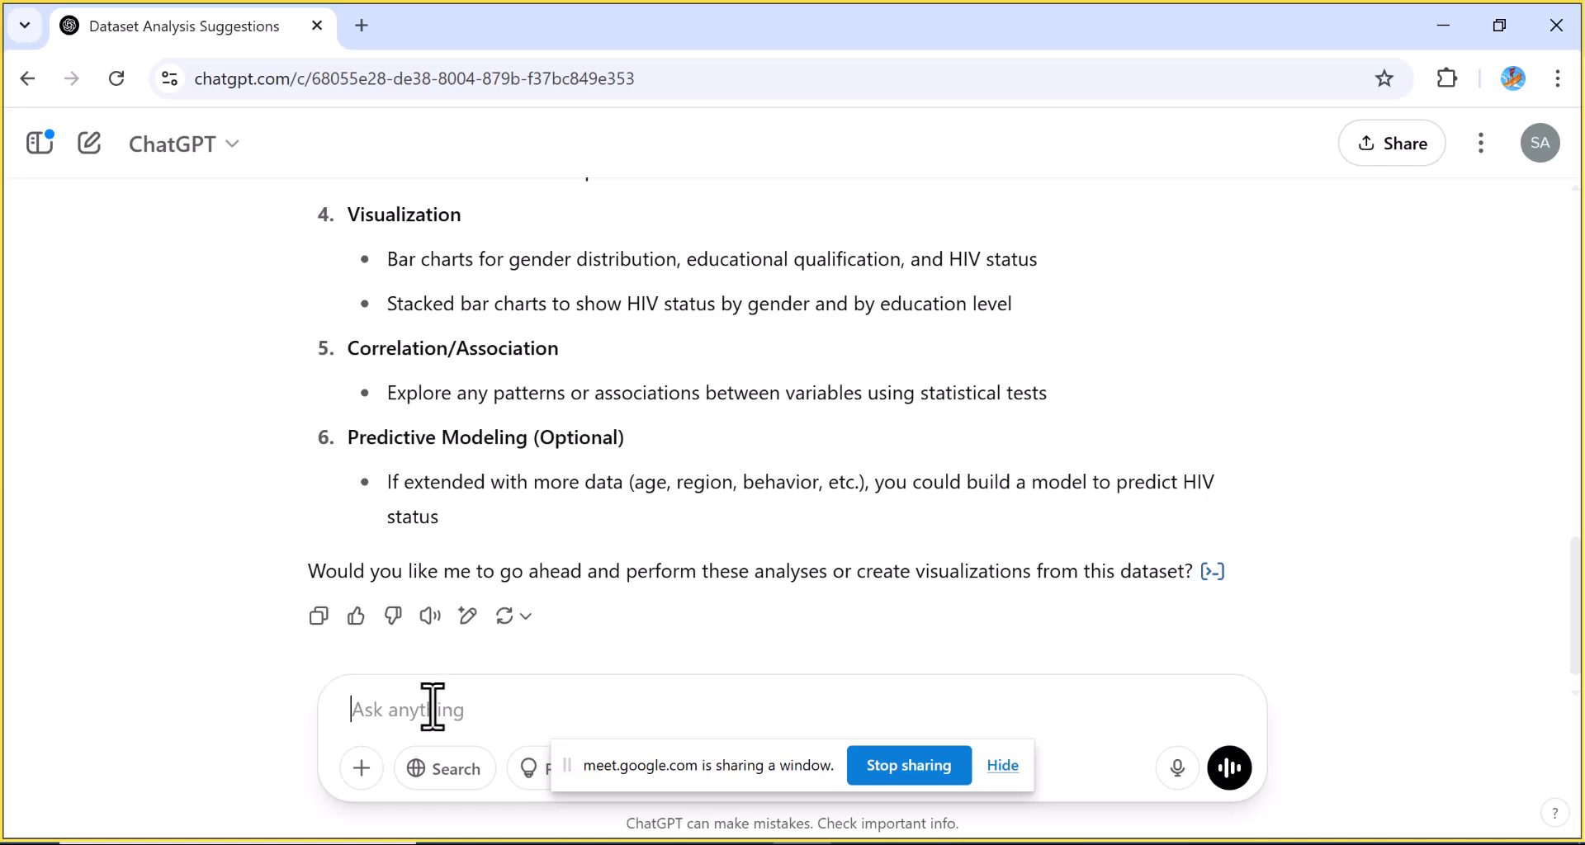
# Step: Send the prompt "go ahead perform these analyses and create visualization from the dataset"
pyautogui.write('go ahead perform these analyses and creast')
pyautogui.press('BackSpace')
pyautogui.press('BackSpace')
pyautogui.write('te visualisation from')
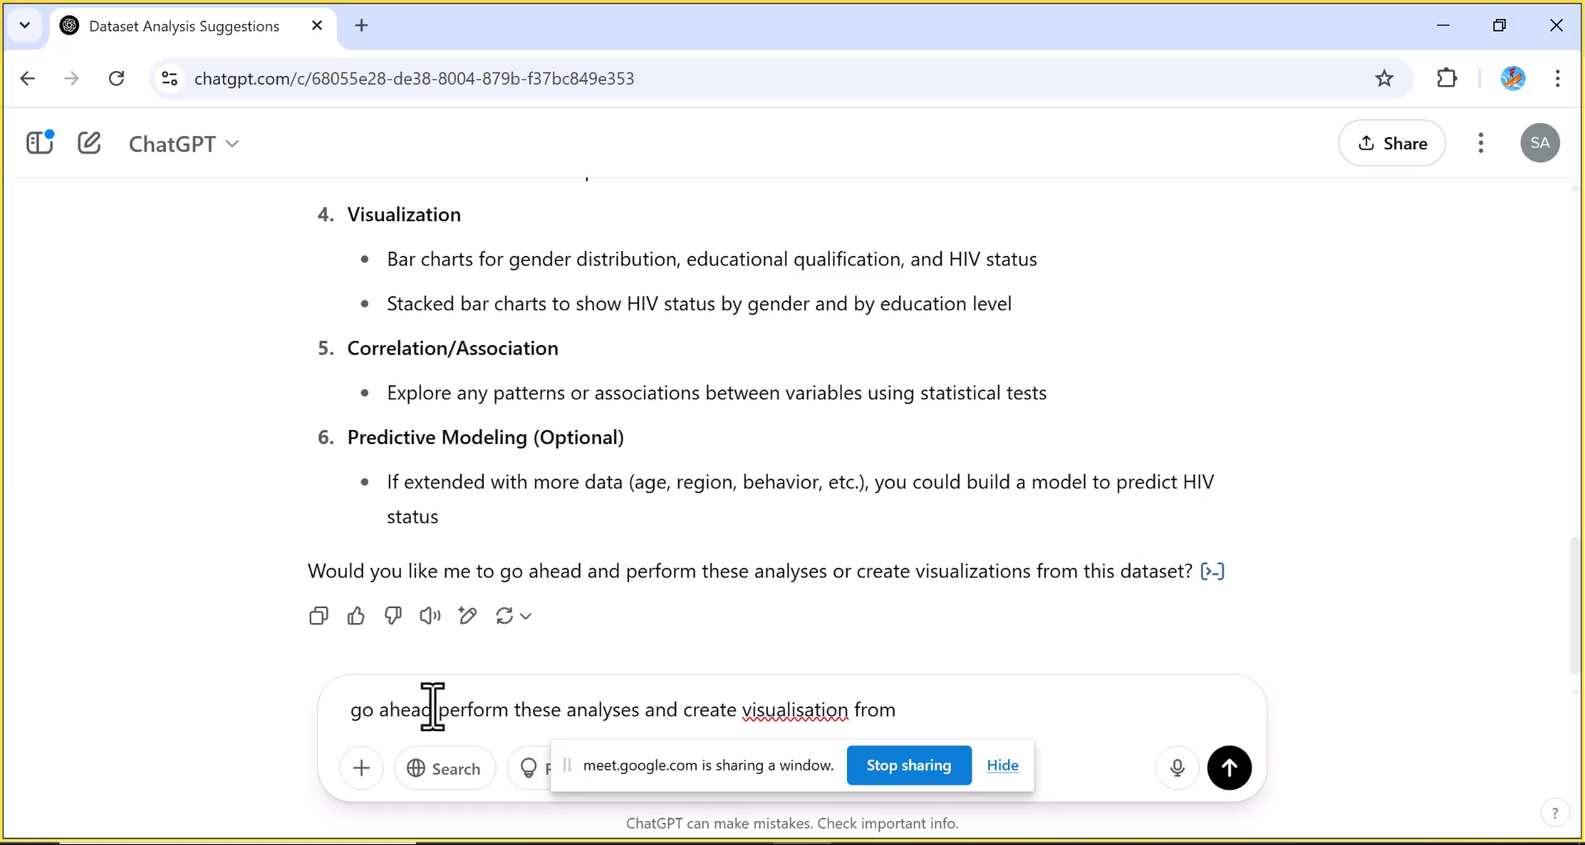
pyautogui.press('BackSpace')
pyautogui.press('BackSpace')
pyautogui.press('BackSpace')
pyautogui.press('BackSpace')
pyautogui.press('BackSpace')
pyautogui.press('BackSpace')
pyautogui.press('BackSpace')
pyautogui.press('BackSpace')
pyautogui.press('BackSpace')
pyautogui.press('BackSpace')
pyautogui.press('BackSpace')
pyautogui.write('zation ')
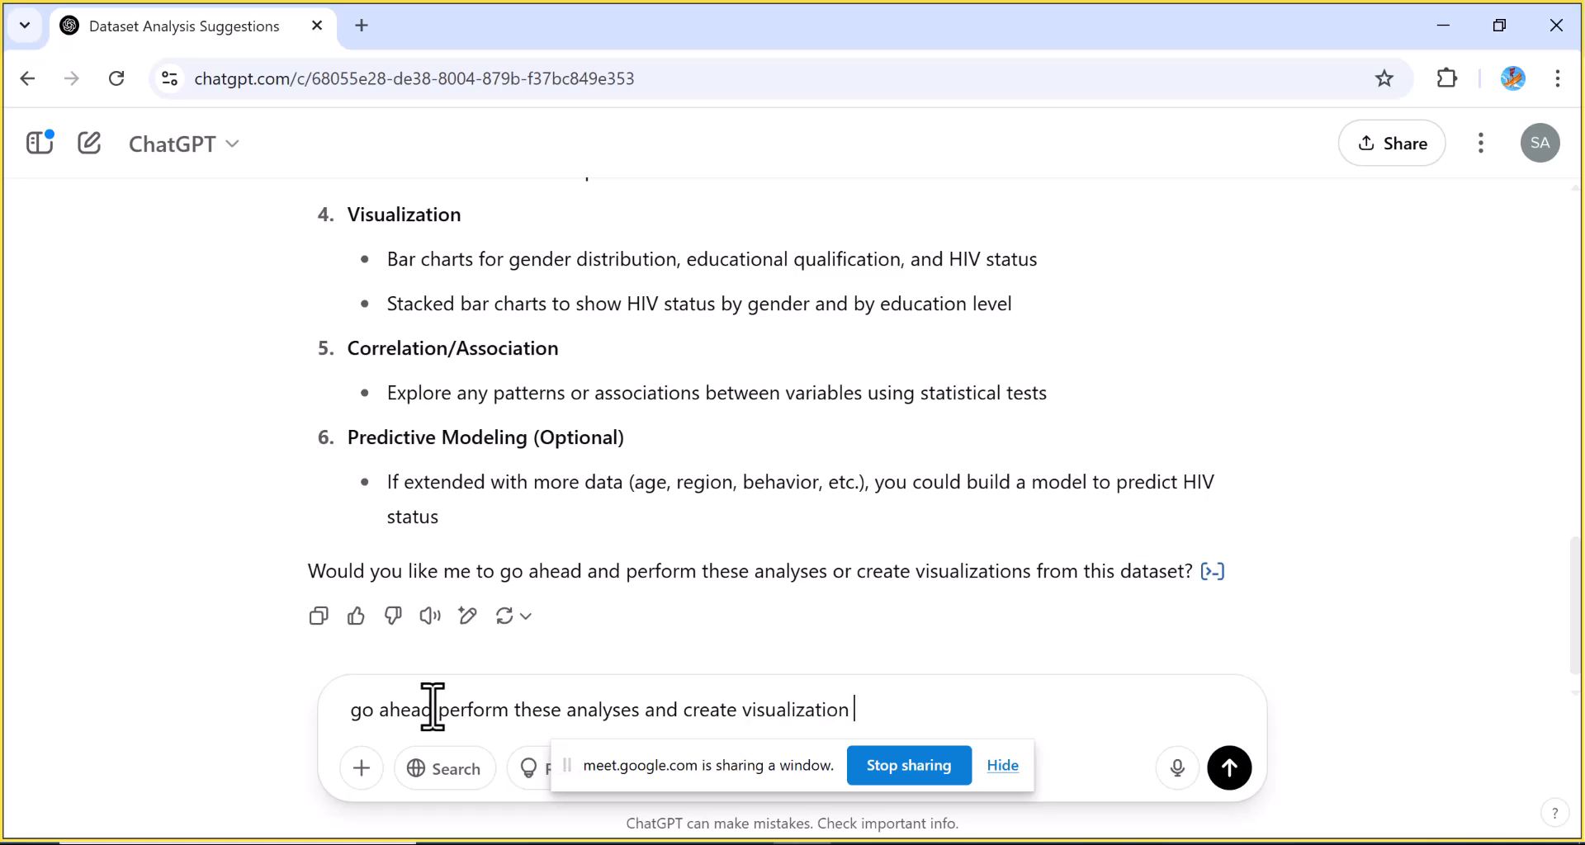
pyautogui.write('from the dataset')
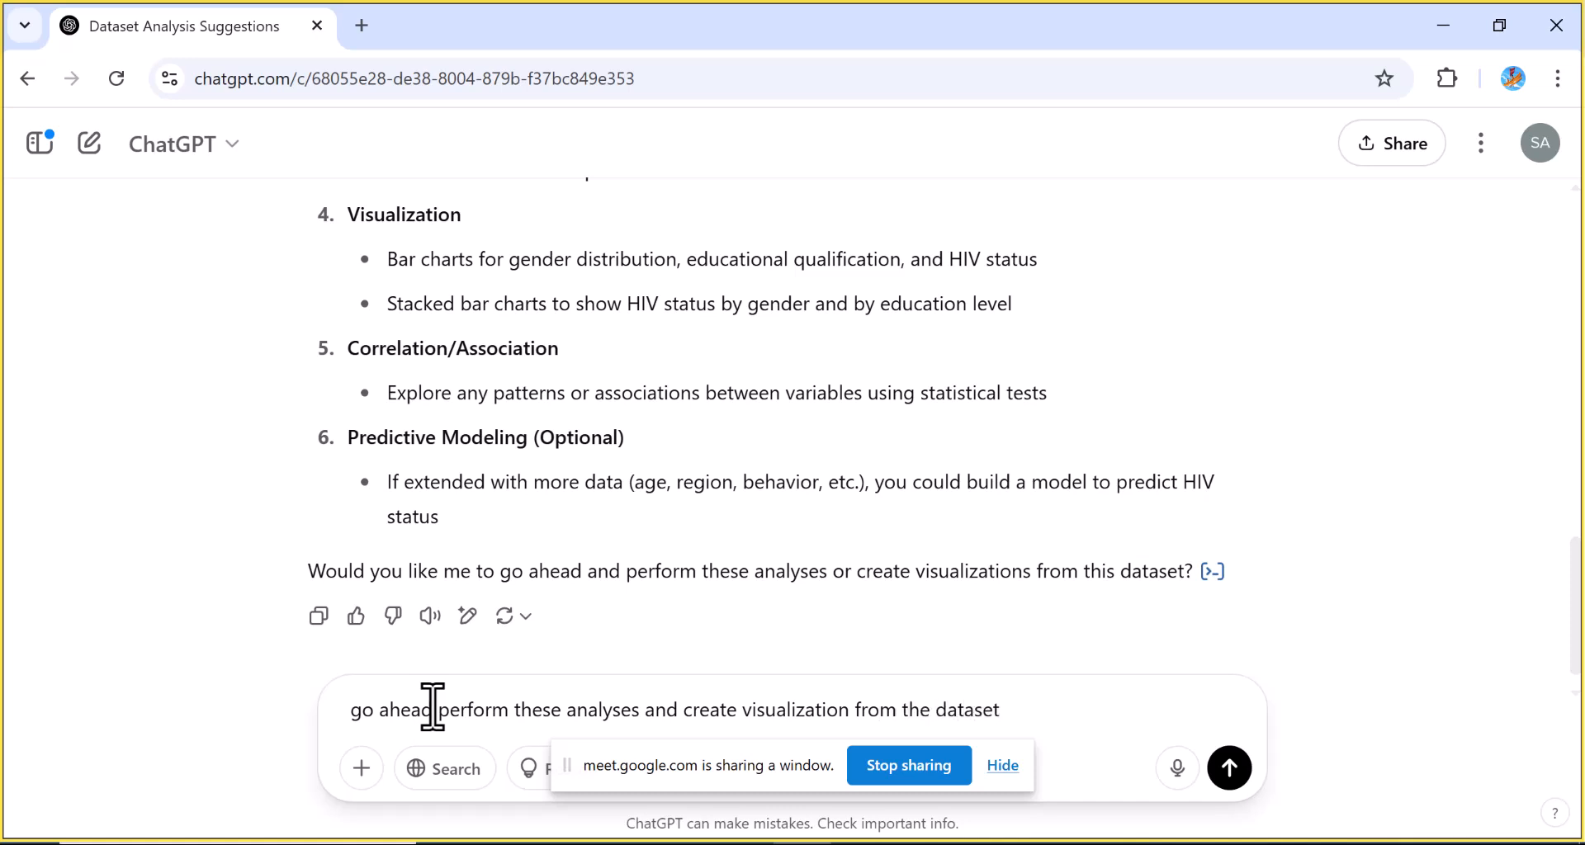
pyautogui.press('Return')
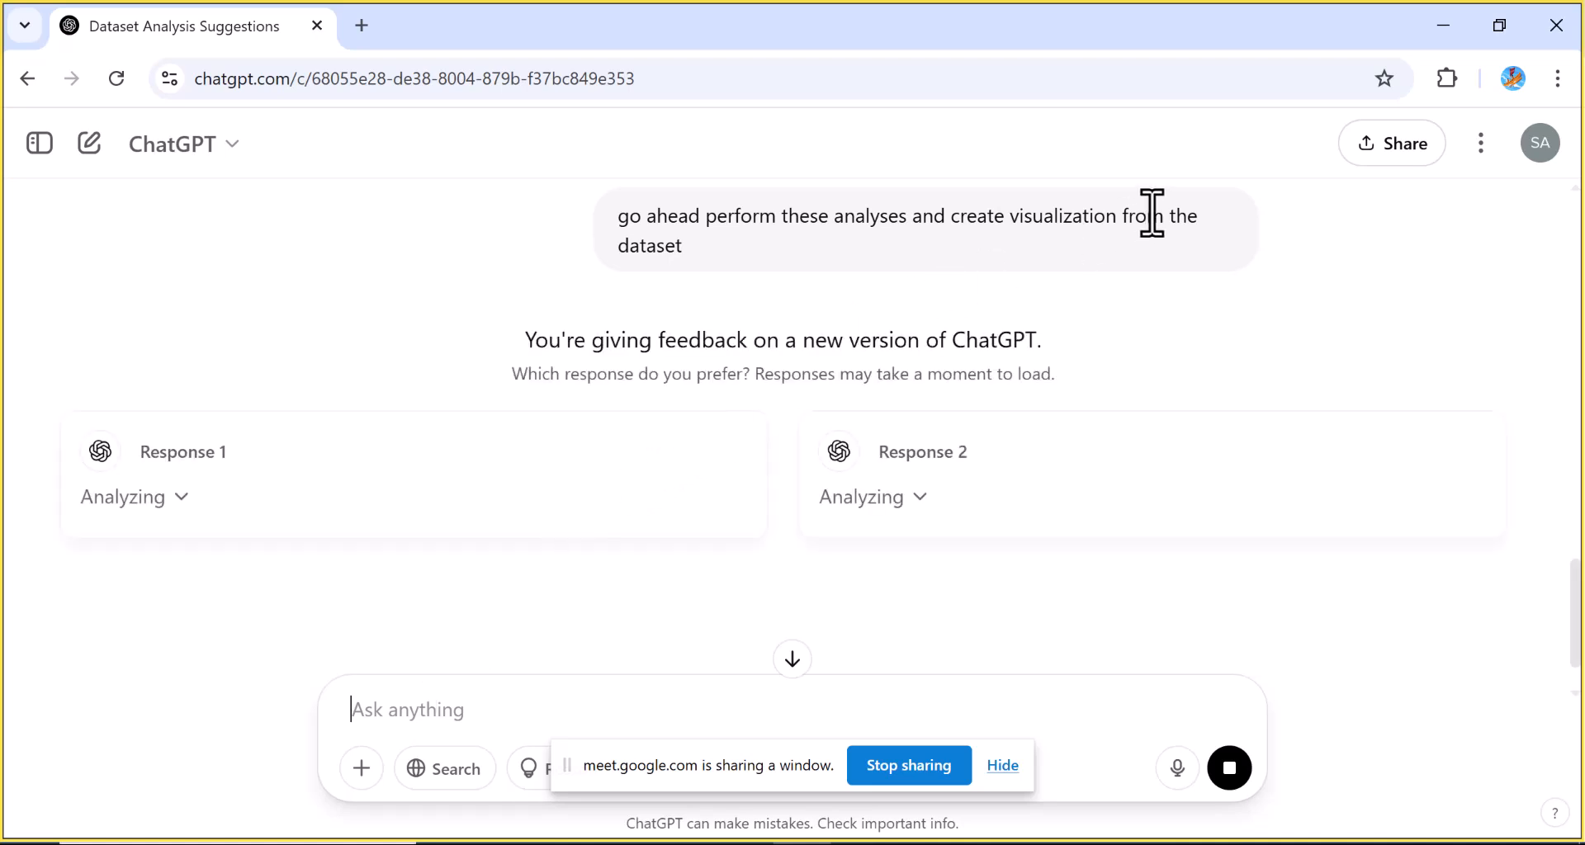
# Step: Compare the charts, cross-tabs and explanations in the two generated responses and choose Response 2 as the preferred one
pyautogui.scroll(5, 1196, 216)
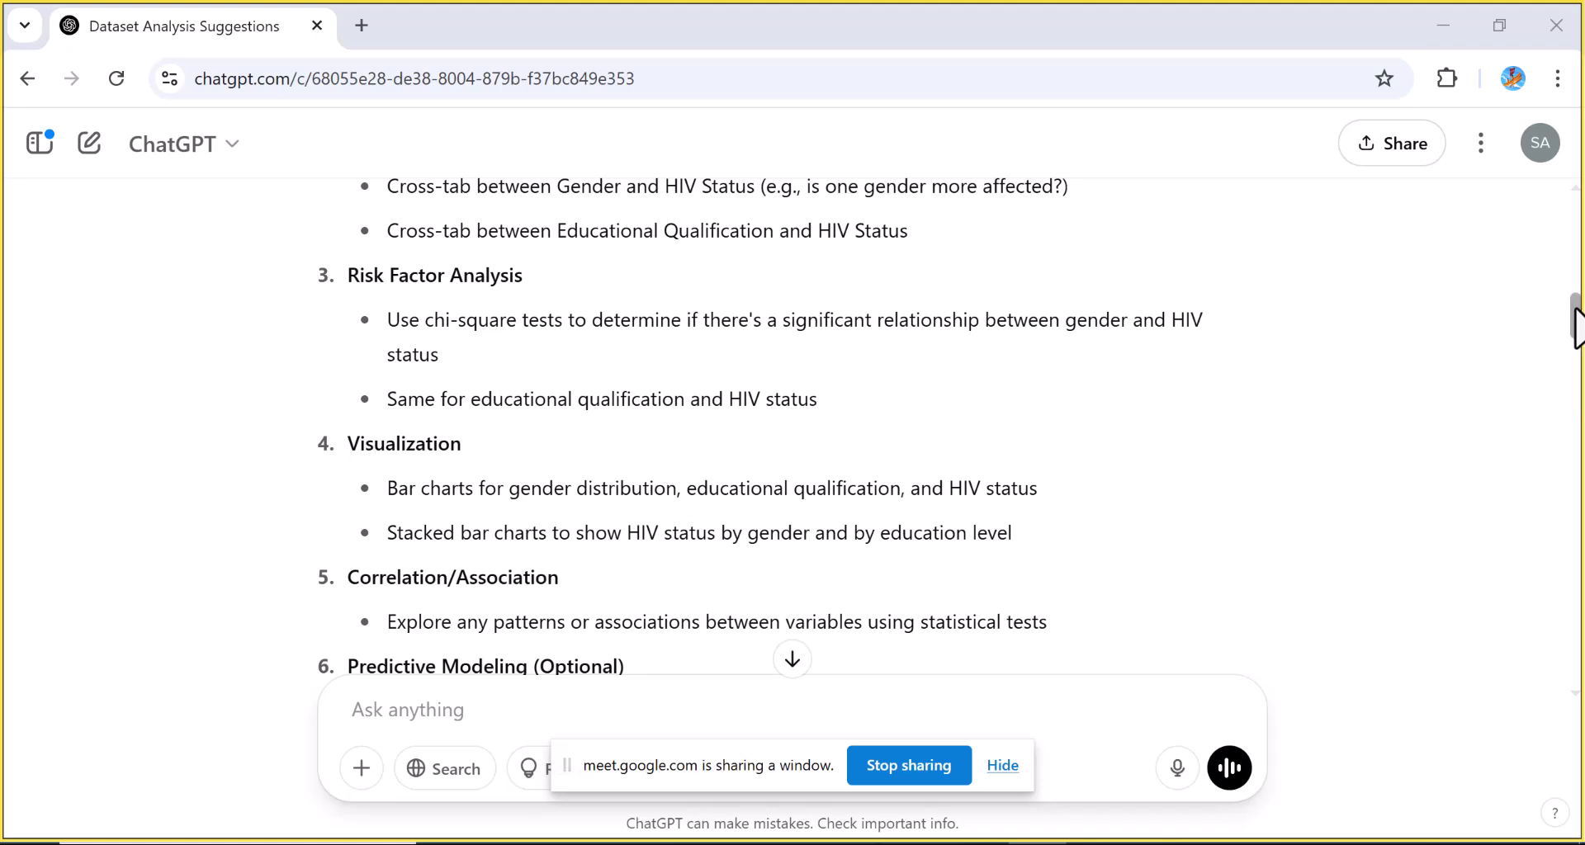
pyautogui.click(1575, 312)
pyautogui.moveTo(1575, 311); pyautogui.dragTo(1572, 388)
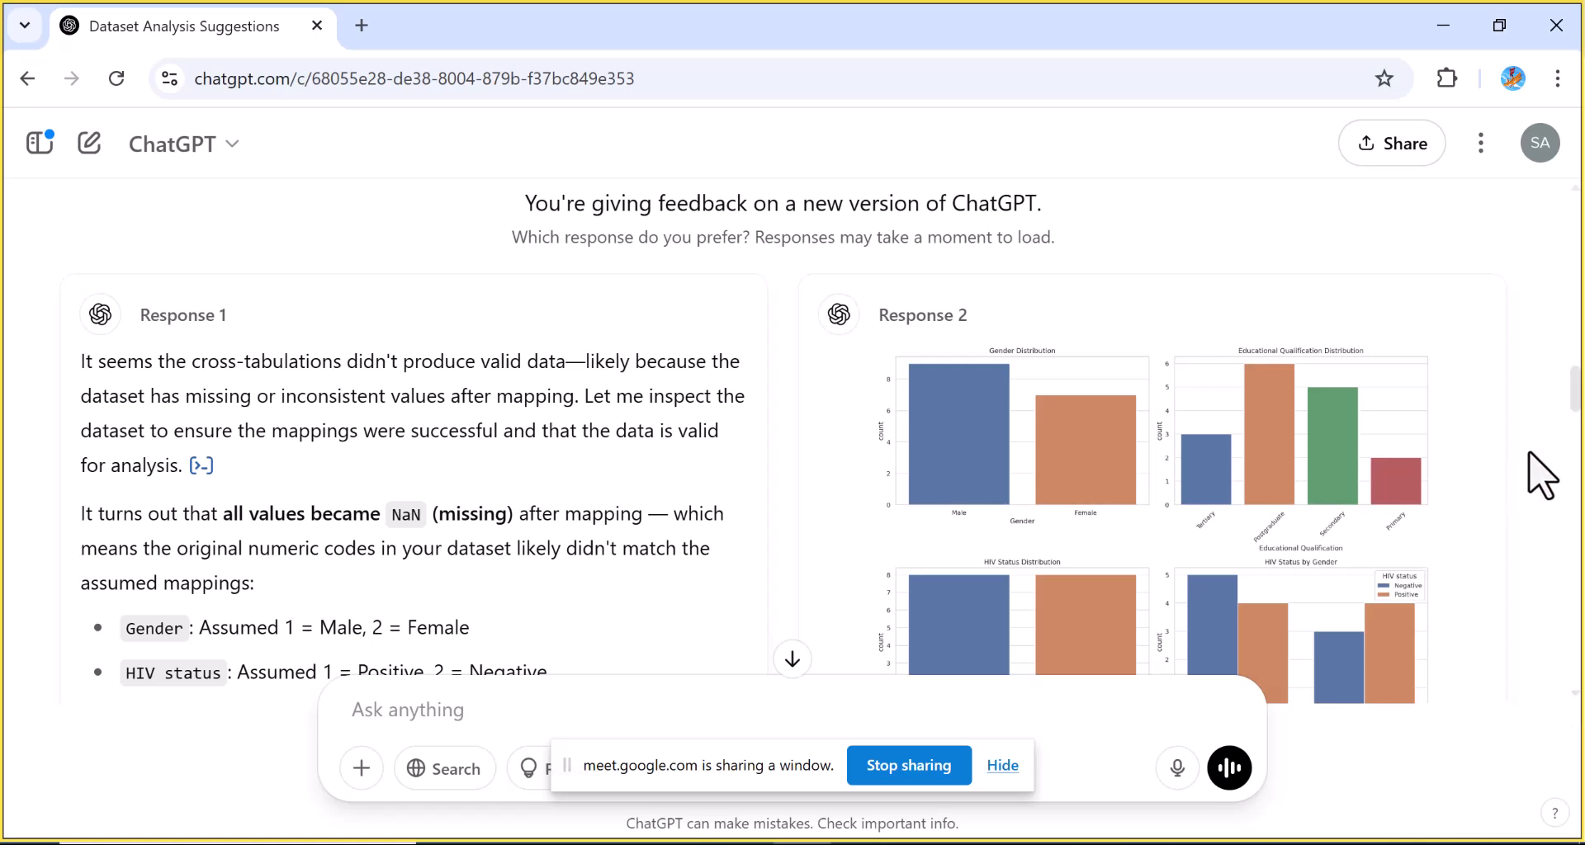
pyautogui.moveTo(1577, 390); pyautogui.dragTo(1576, 405)
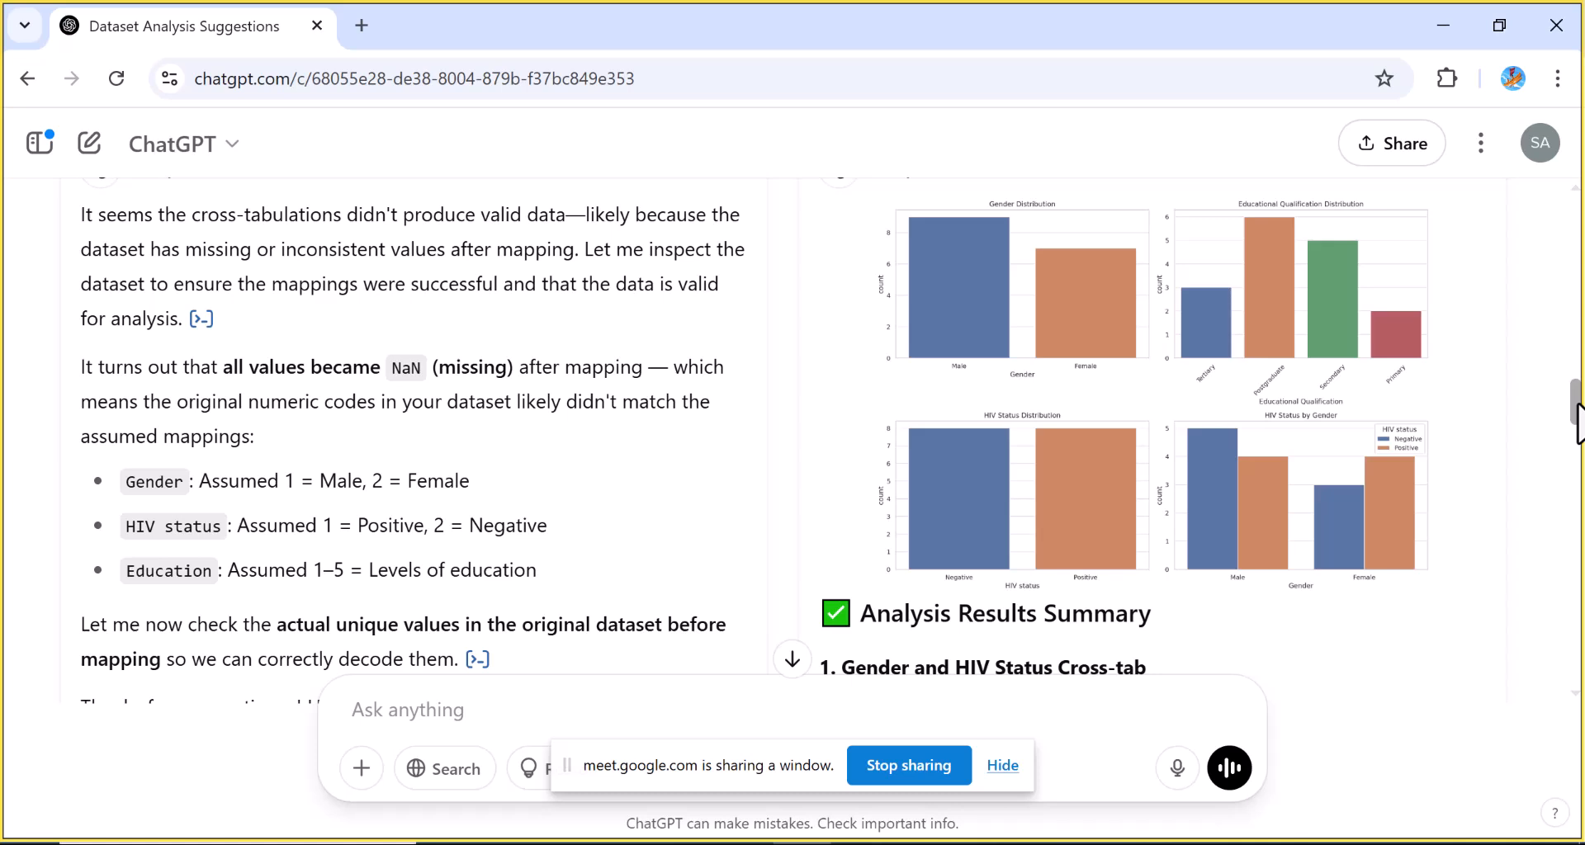
pyautogui.moveTo(1578, 423); pyautogui.dragTo(1578, 487)
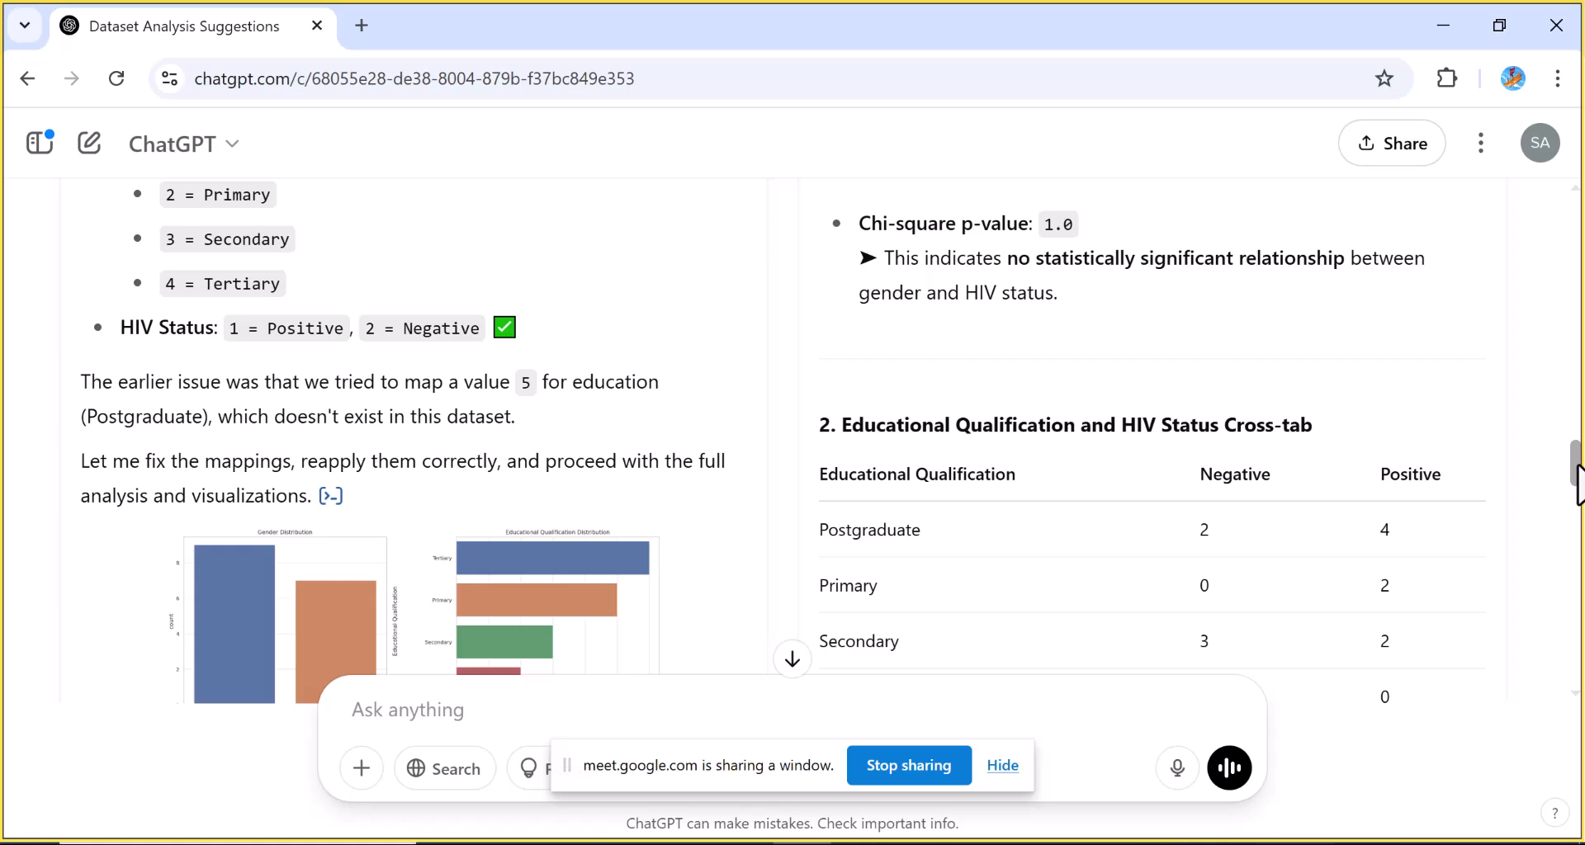
pyautogui.moveTo(1578, 487); pyautogui.dragTo(1516, 403)
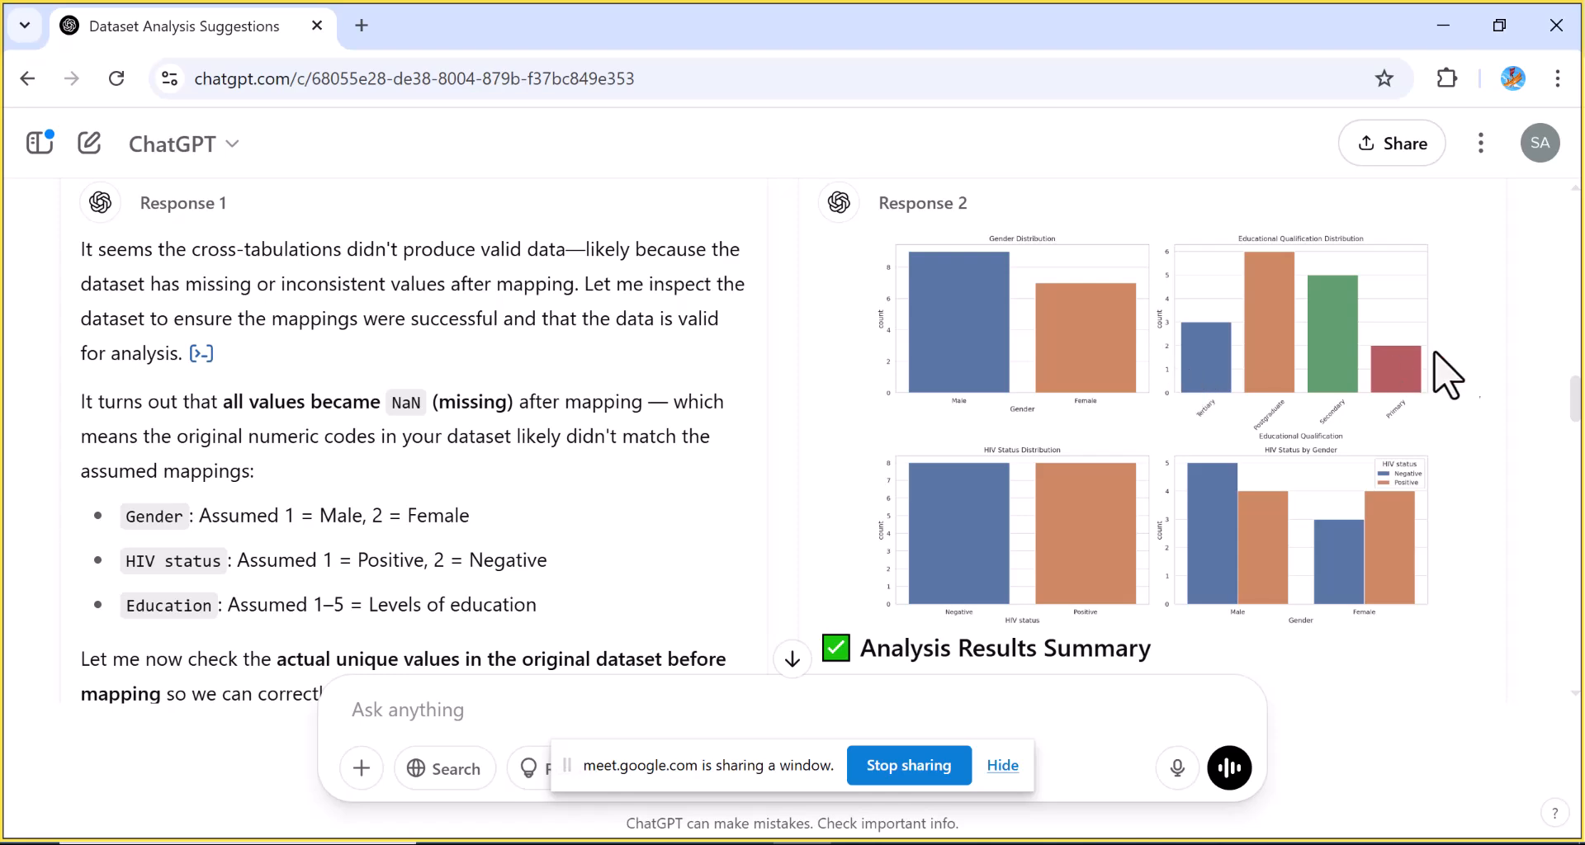
pyautogui.moveTo(1573, 417); pyautogui.dragTo(1575, 466)
pyautogui.moveTo(1566, 402); pyautogui.dragTo(1575, 464)
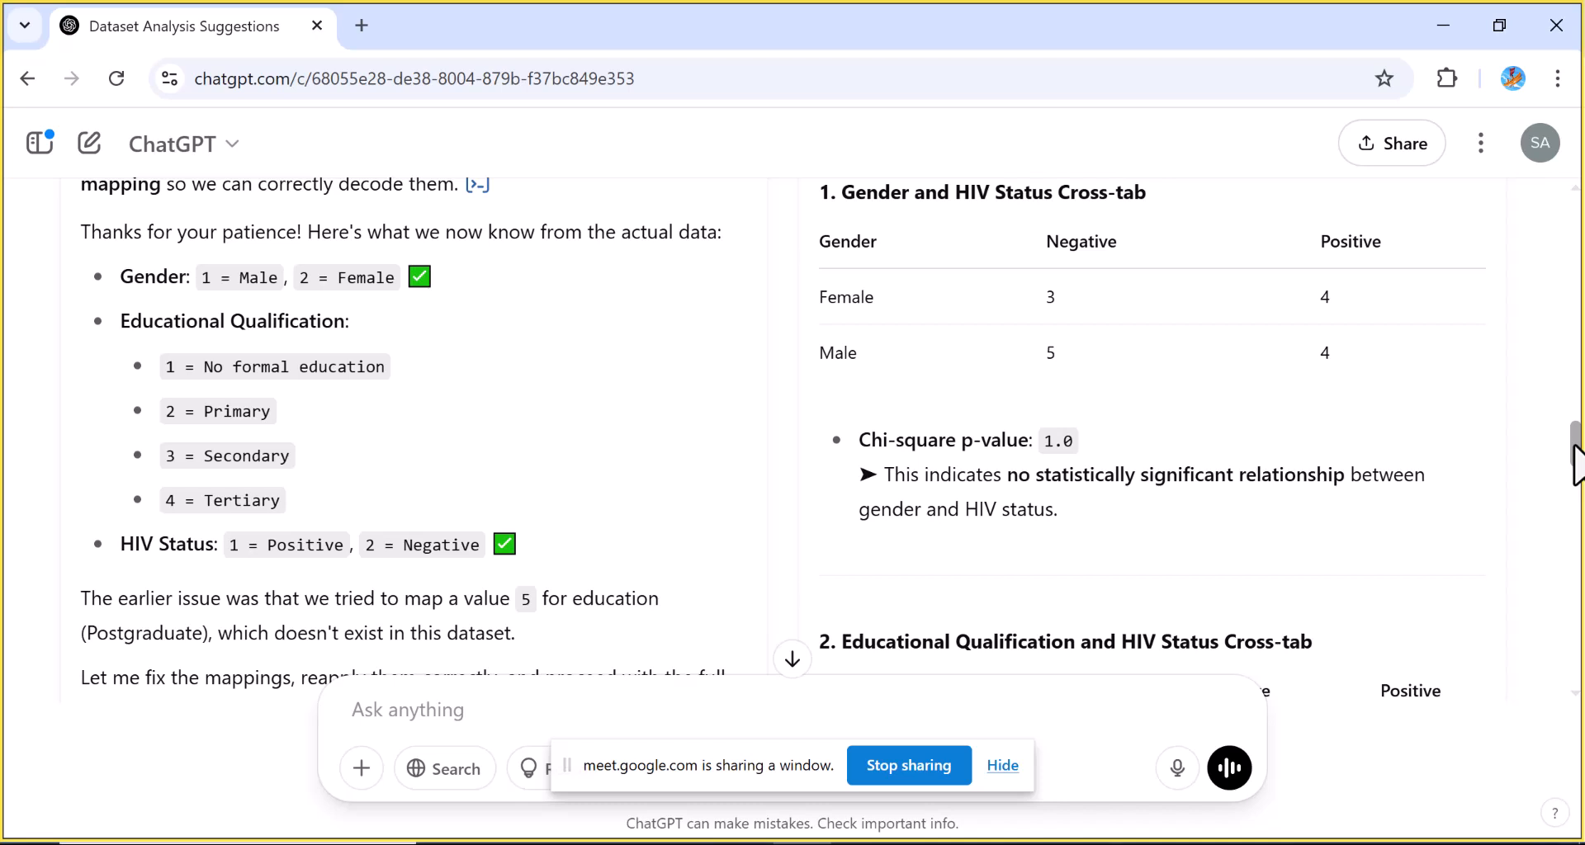
pyautogui.scroll(-1, 1577, 466)
pyautogui.moveTo(1573, 448); pyautogui.dragTo(1545, 551)
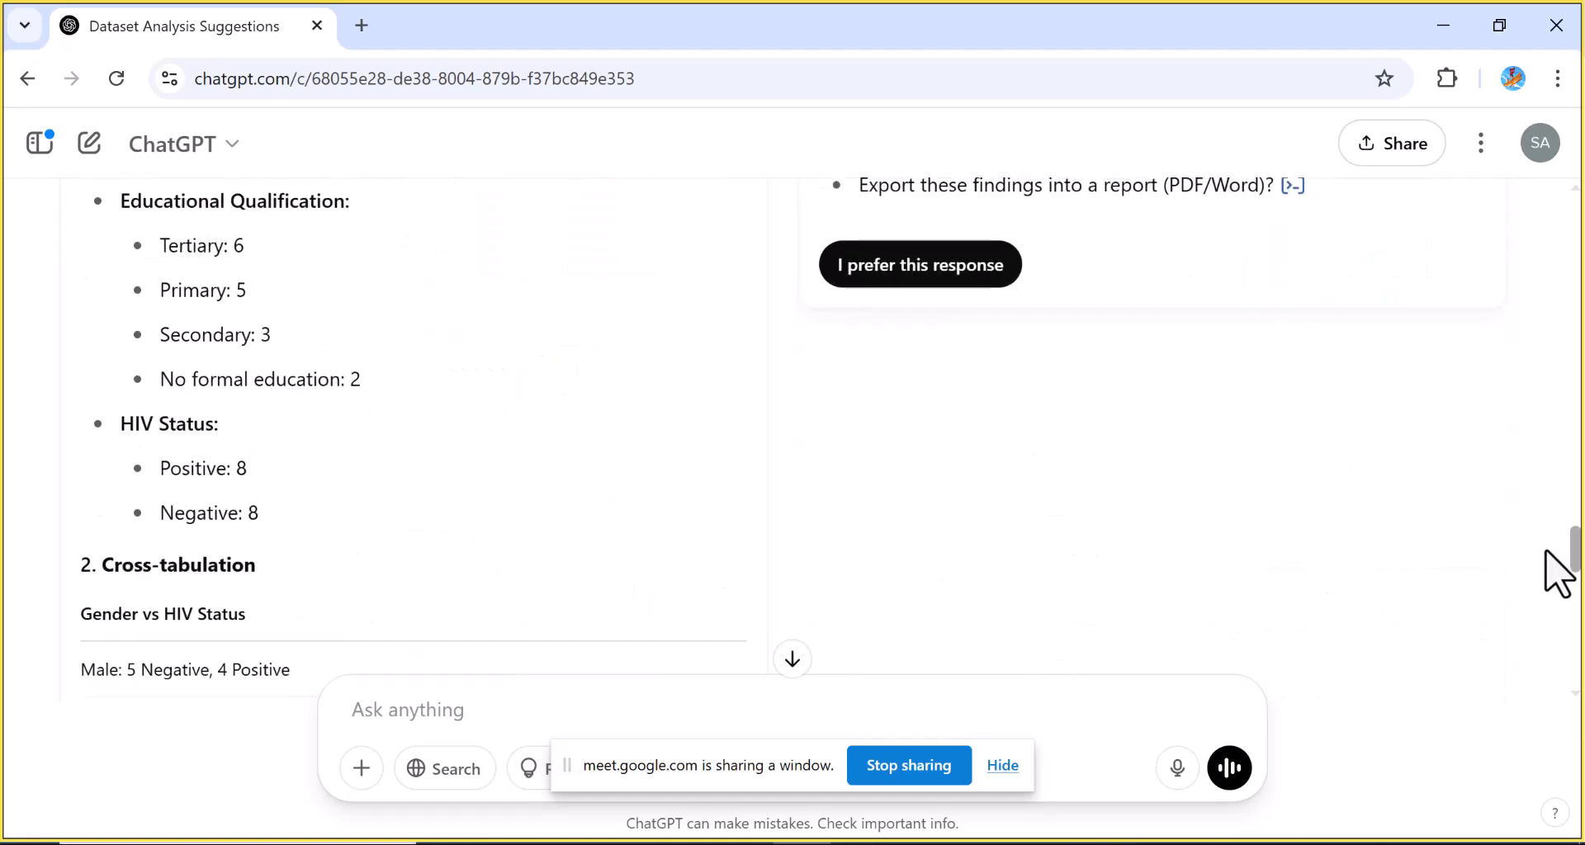
pyautogui.click(967, 272)
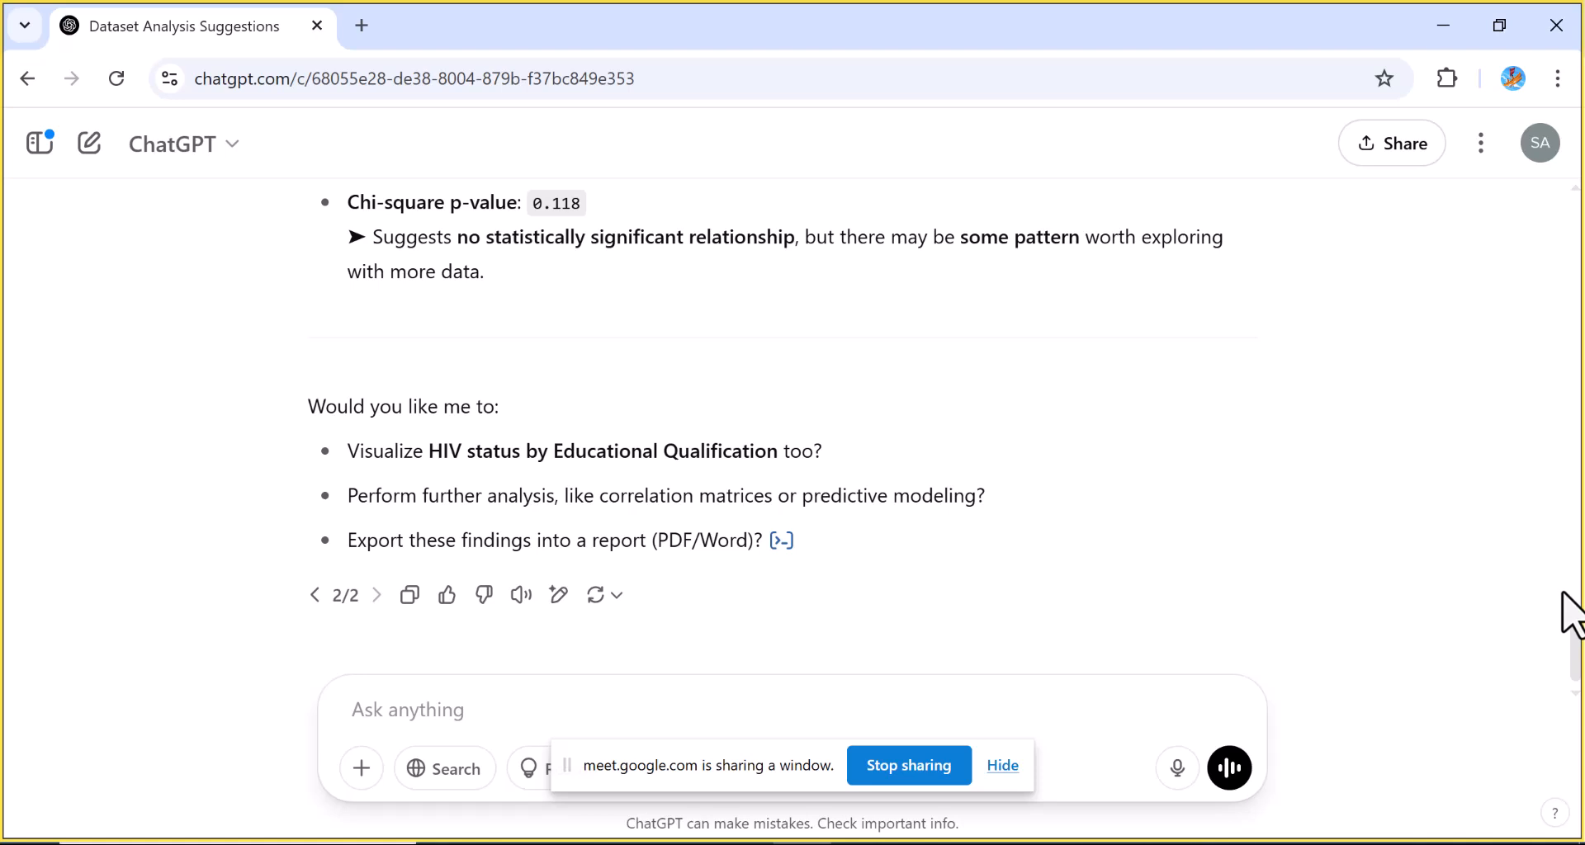
# Step: Review the chosen response's four charts, gender and education cross-tabs, chi-square interpretations and closing follow-up options
pyautogui.scroll(1, 1572, 652)
pyautogui.moveTo(1571, 636); pyautogui.dragTo(1562, 472)
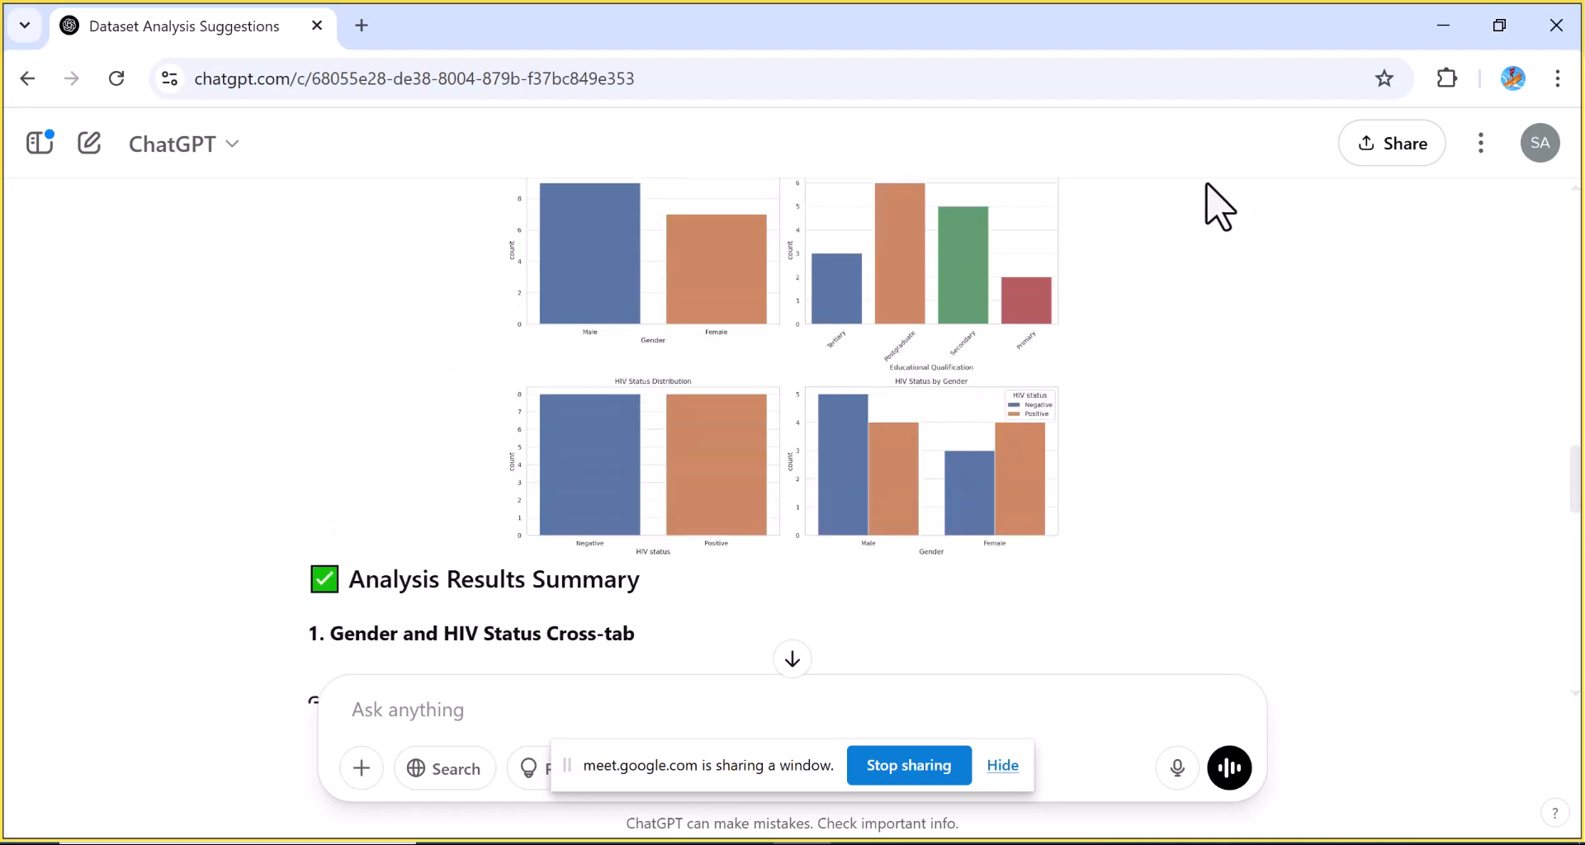
pyautogui.moveTo(1575, 502)
pyautogui.mouseDown()
pyautogui.moveTo(1567, 460)
pyautogui.moveTo(1560, 477)
pyautogui.mouseUp()
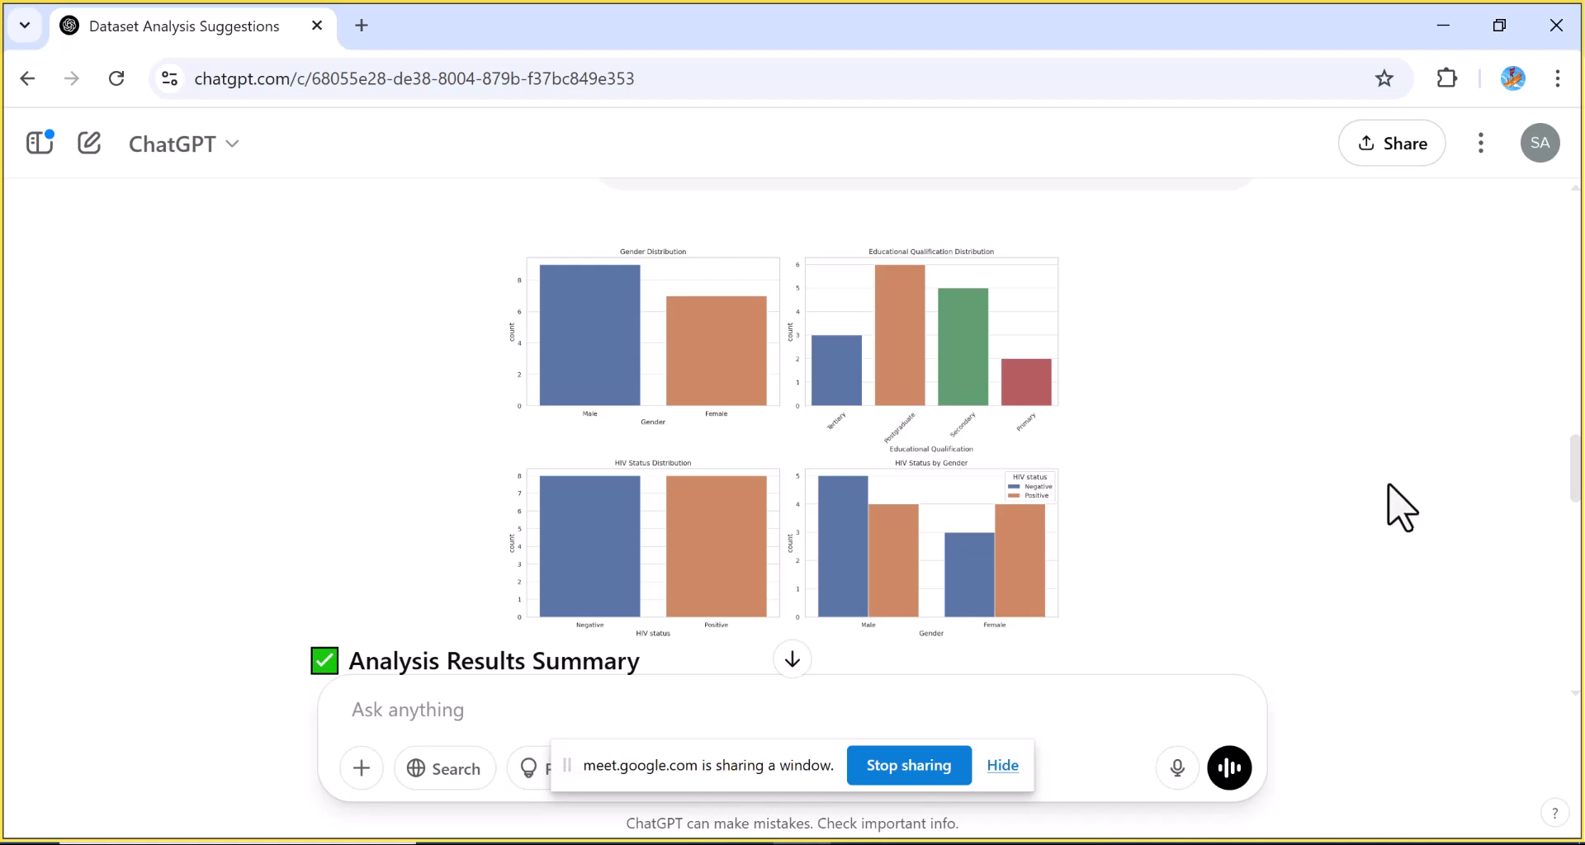
pyautogui.moveTo(1571, 464); pyautogui.dragTo(1567, 524)
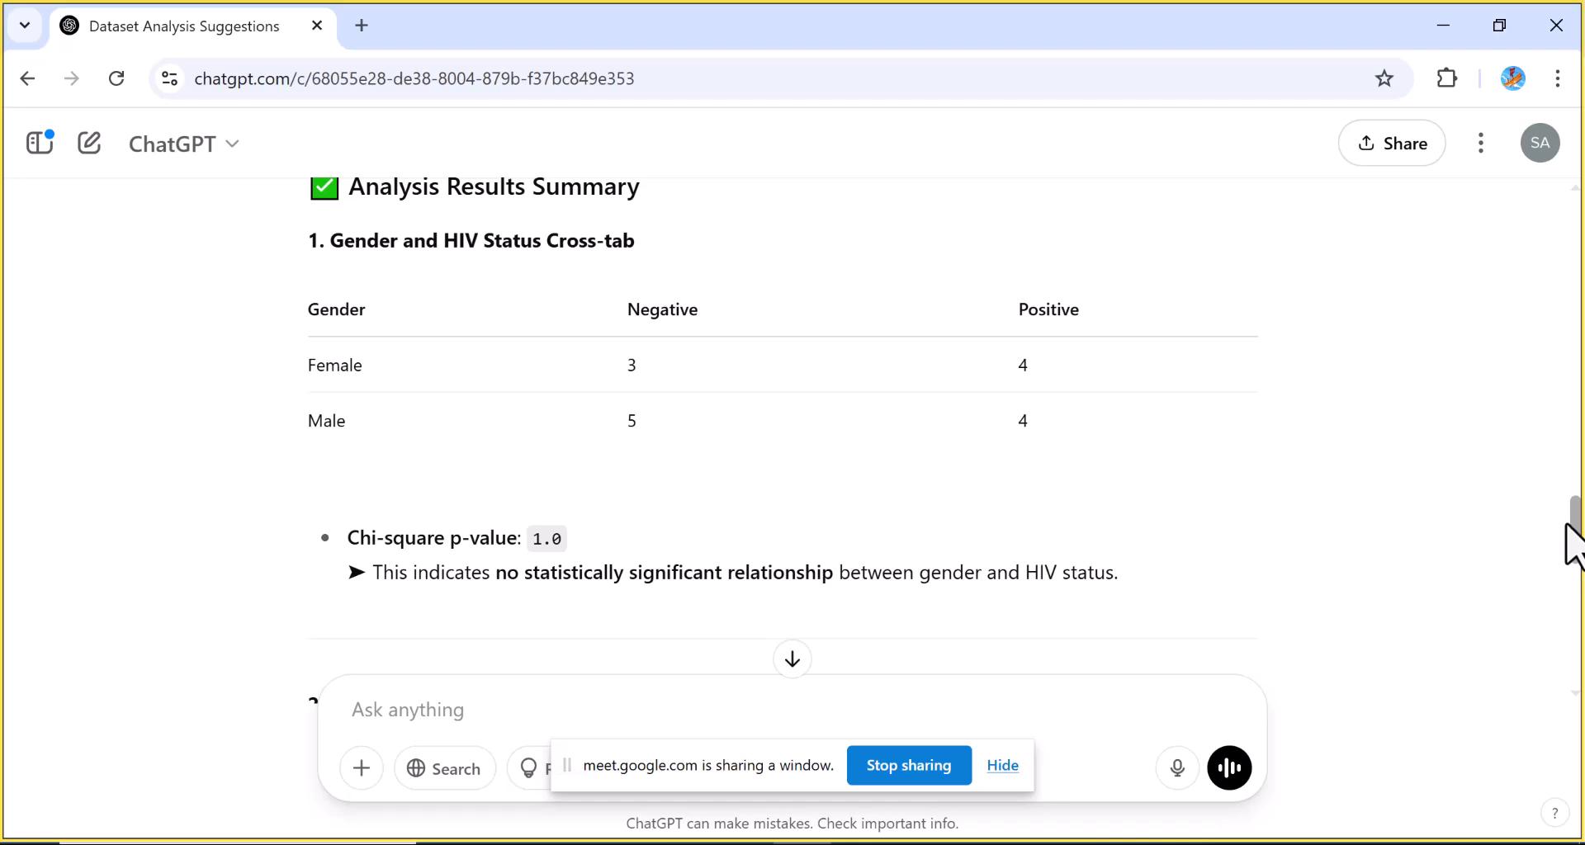
pyautogui.moveTo(1567, 523); pyautogui.dragTo(1566, 526)
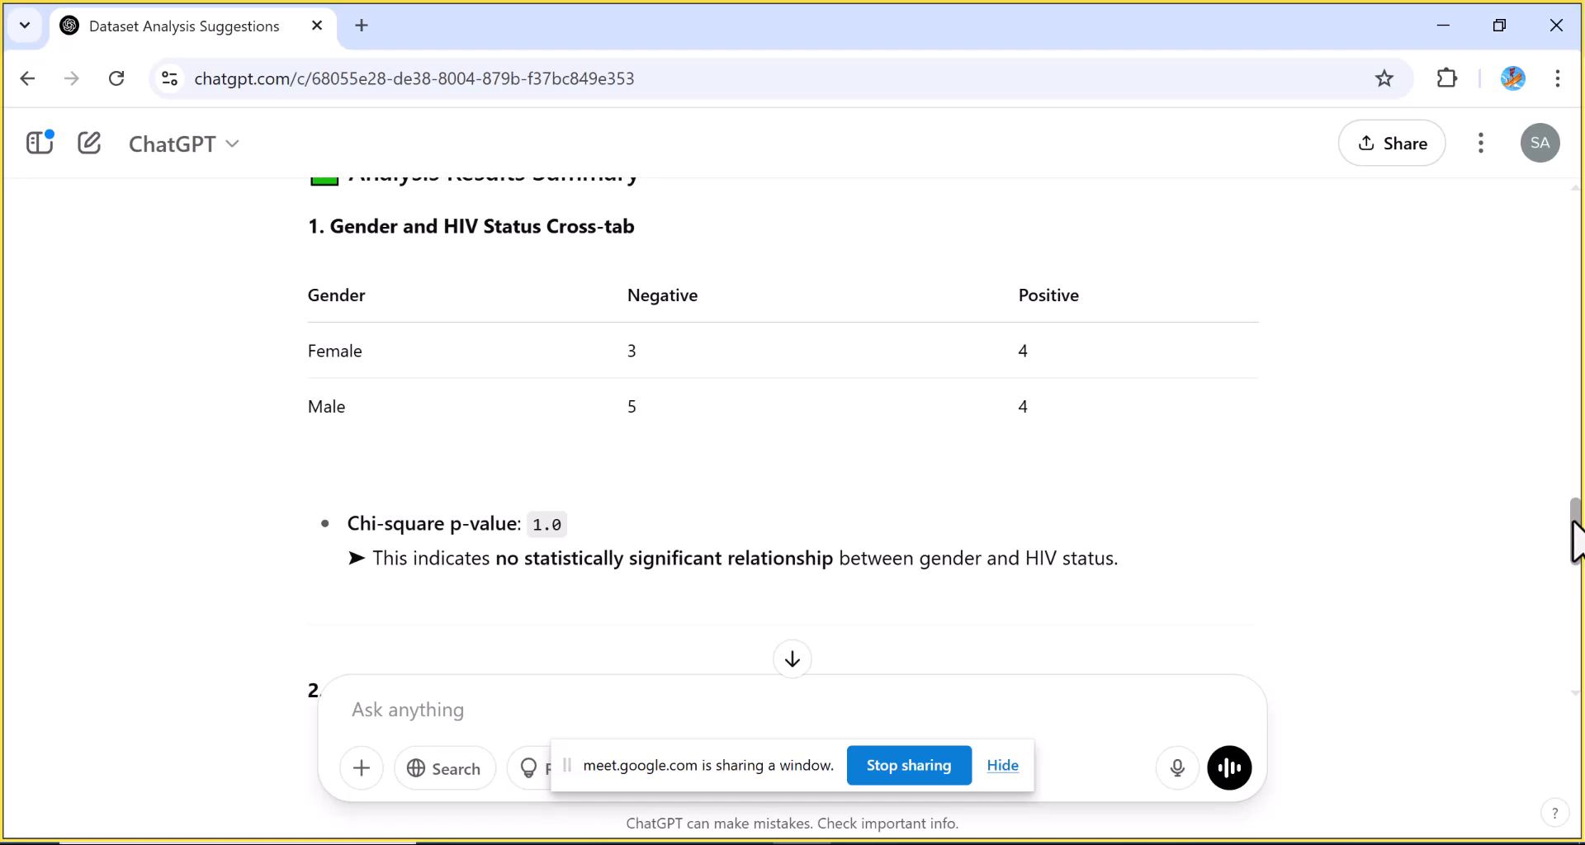
pyautogui.moveTo(1576, 532); pyautogui.dragTo(1574, 644)
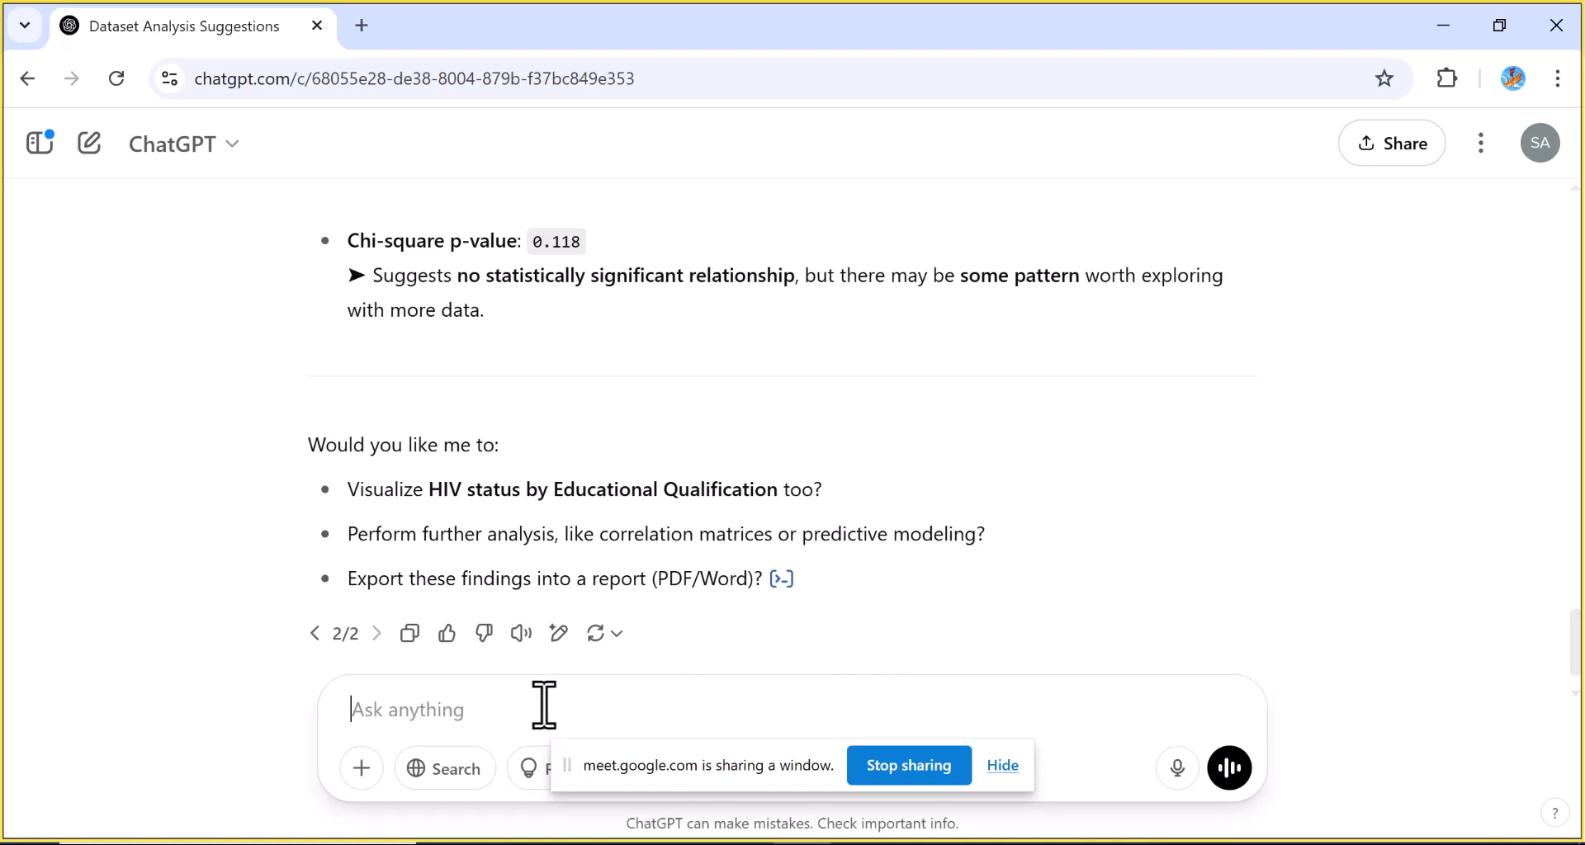
# Step: Send the prompt "export findings into word"
pyautogui.write('exp')
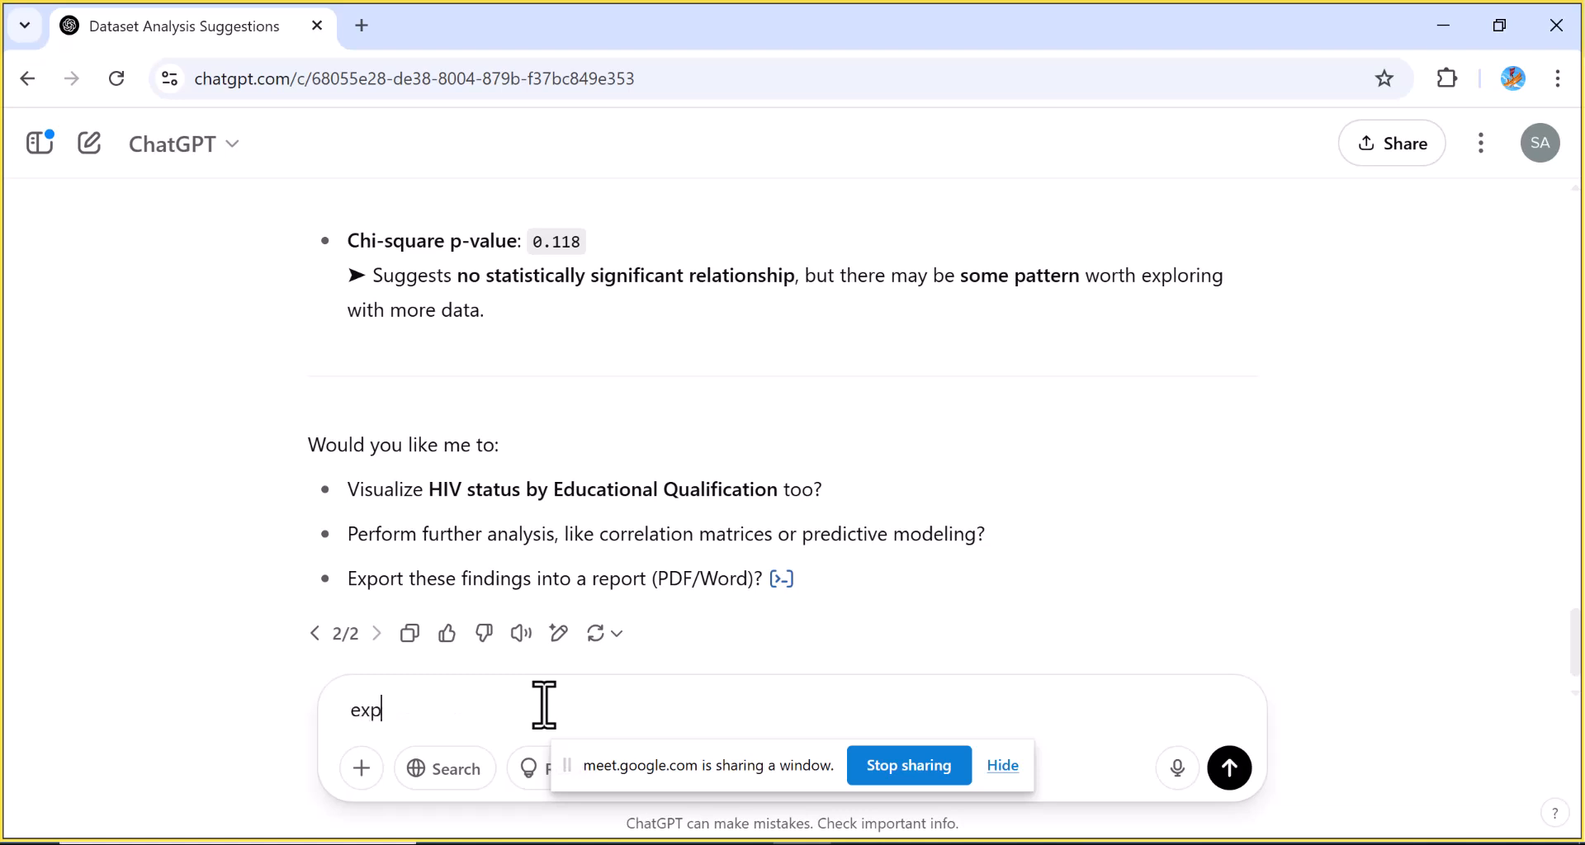
pyautogui.write('ort findings into word')
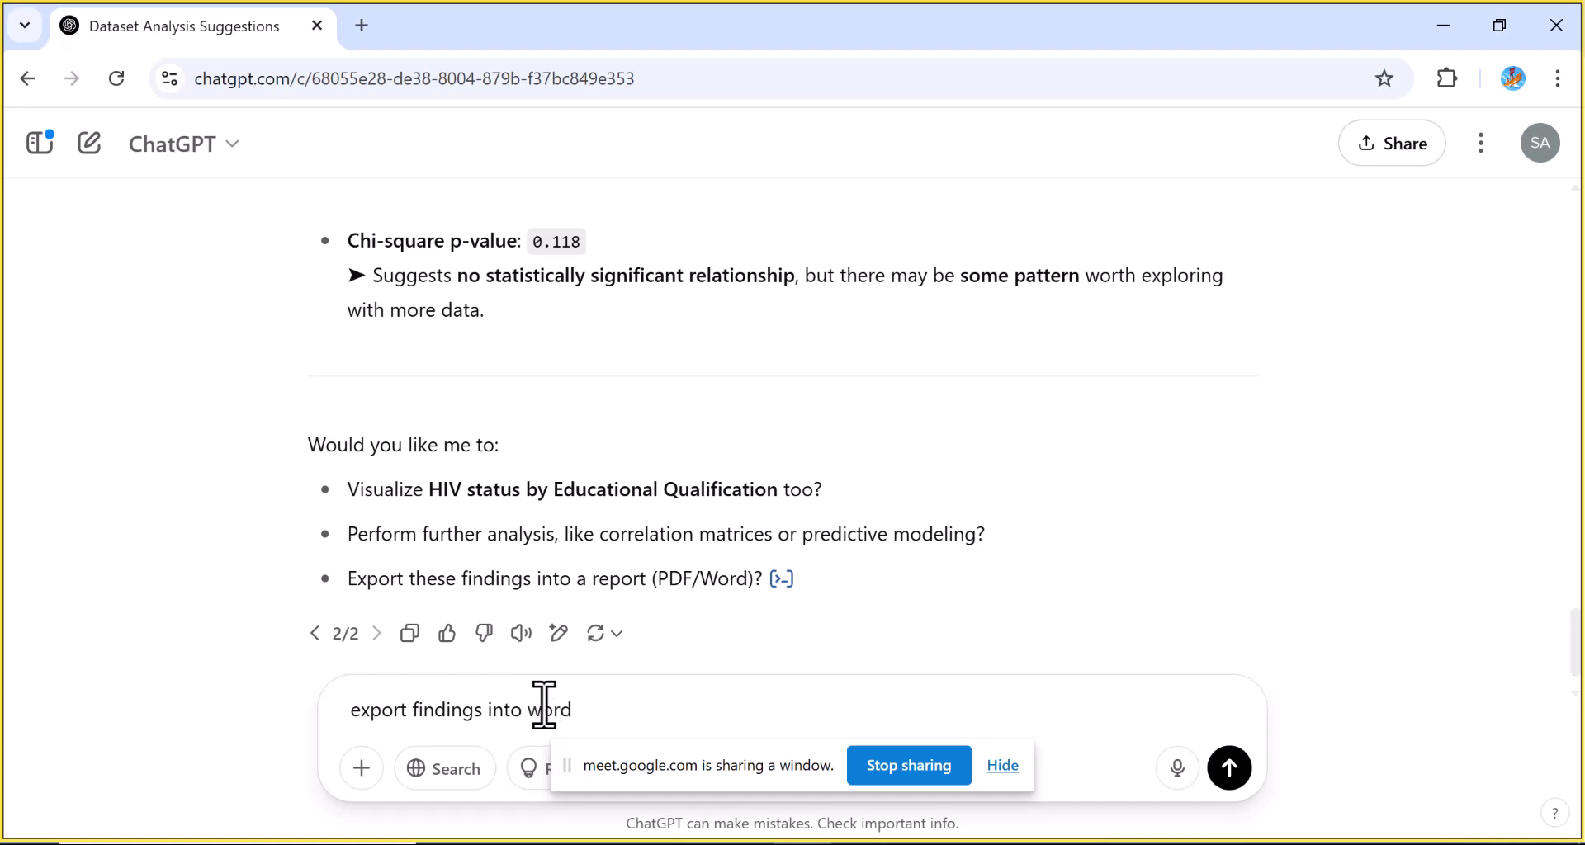
pyautogui.press('Return')
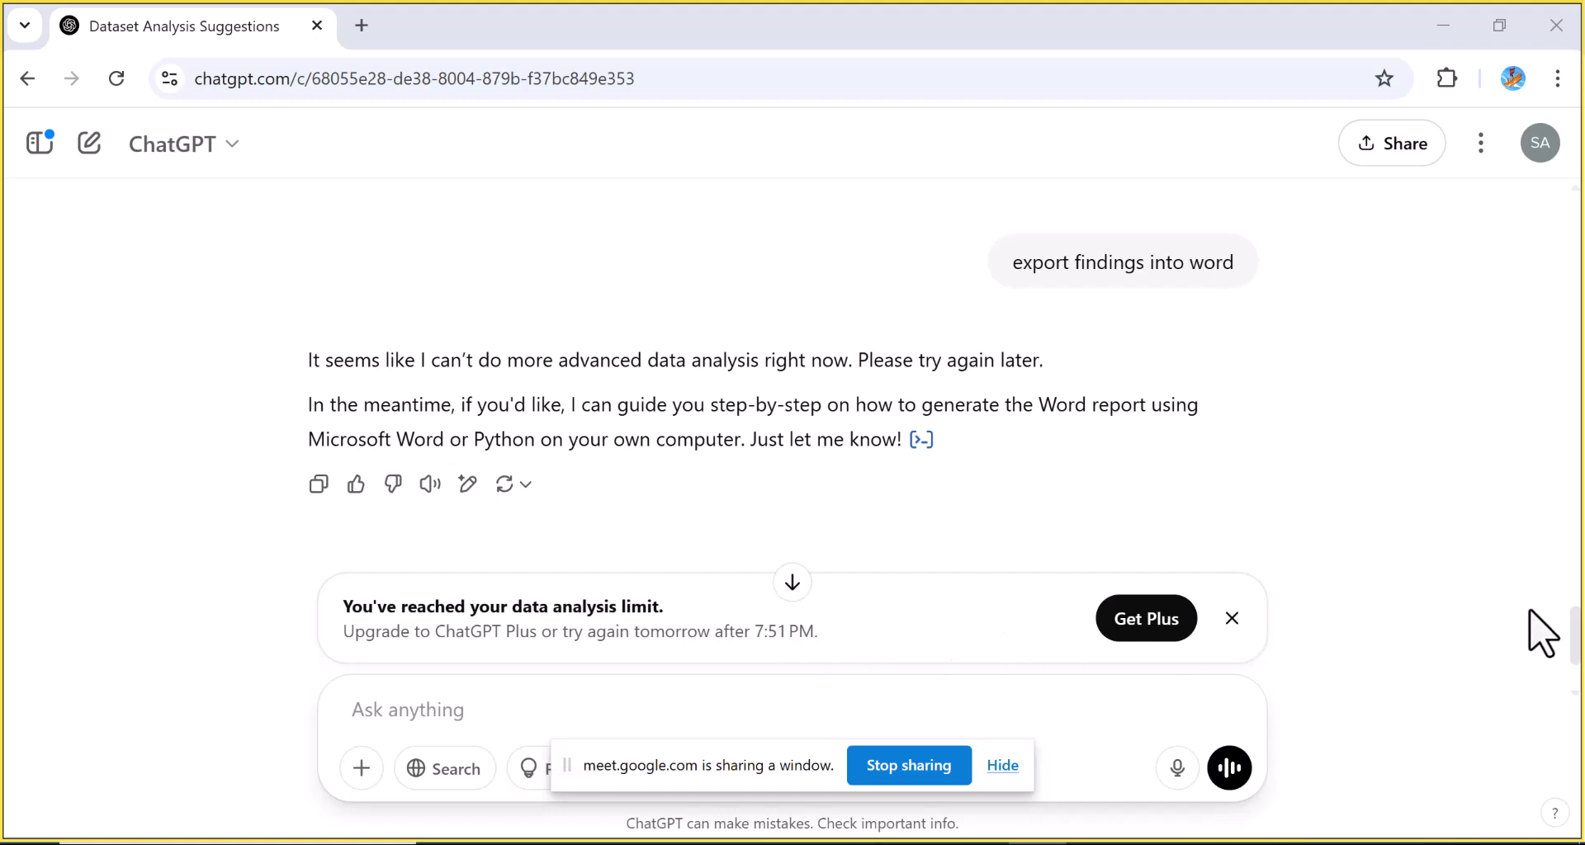
# Step: Copy the four-chart image from the ChatGPT response and paste it into a new blank Word document
pyautogui.moveTo(1574, 642); pyautogui.dragTo(1578, 439)
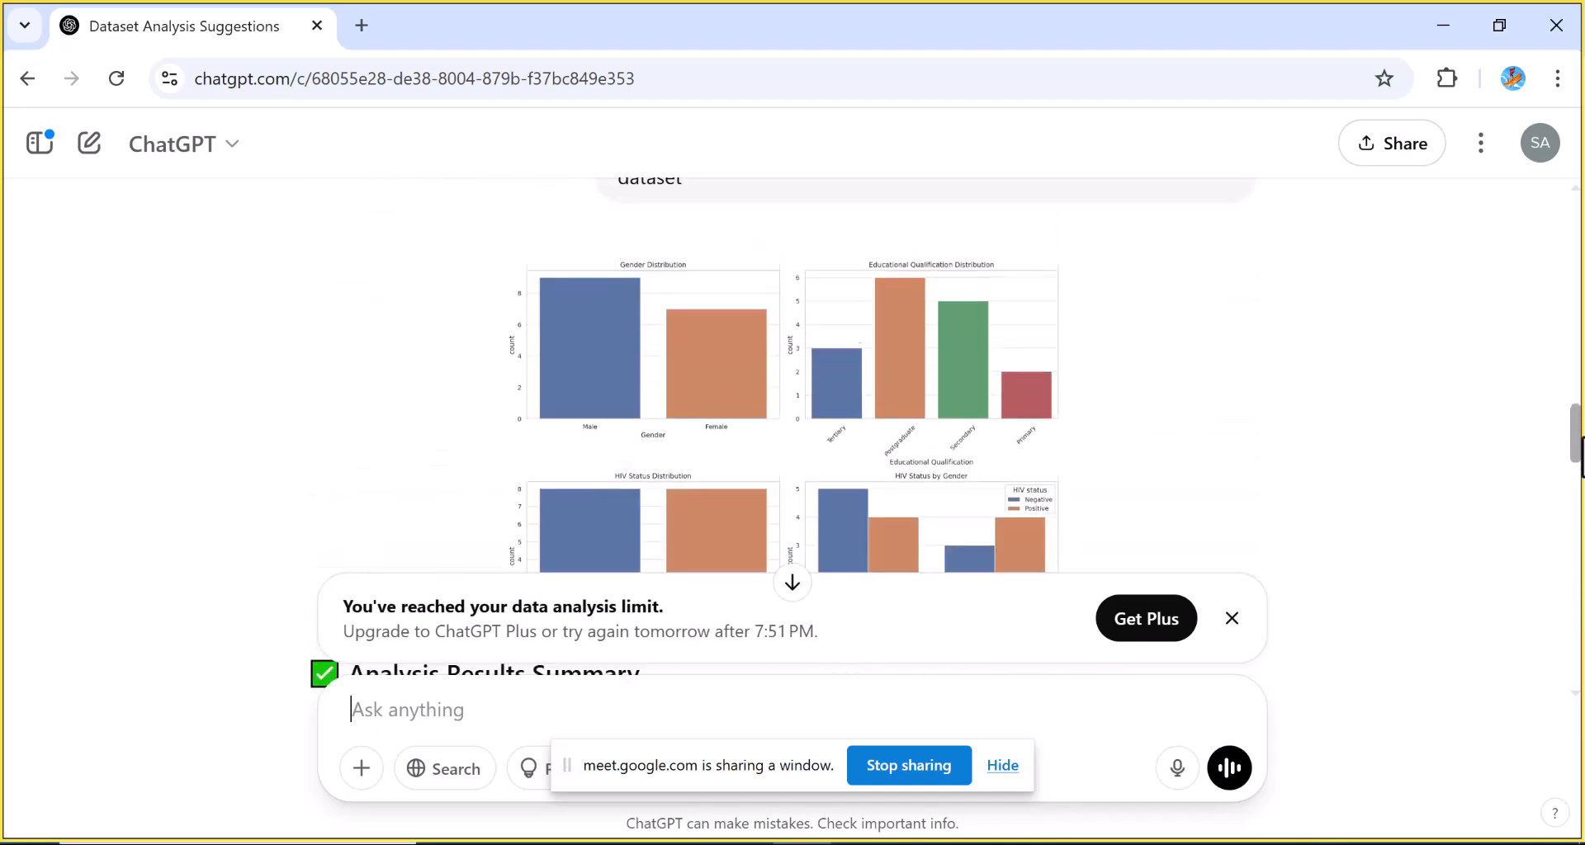
pyautogui.rightClick(603, 303)
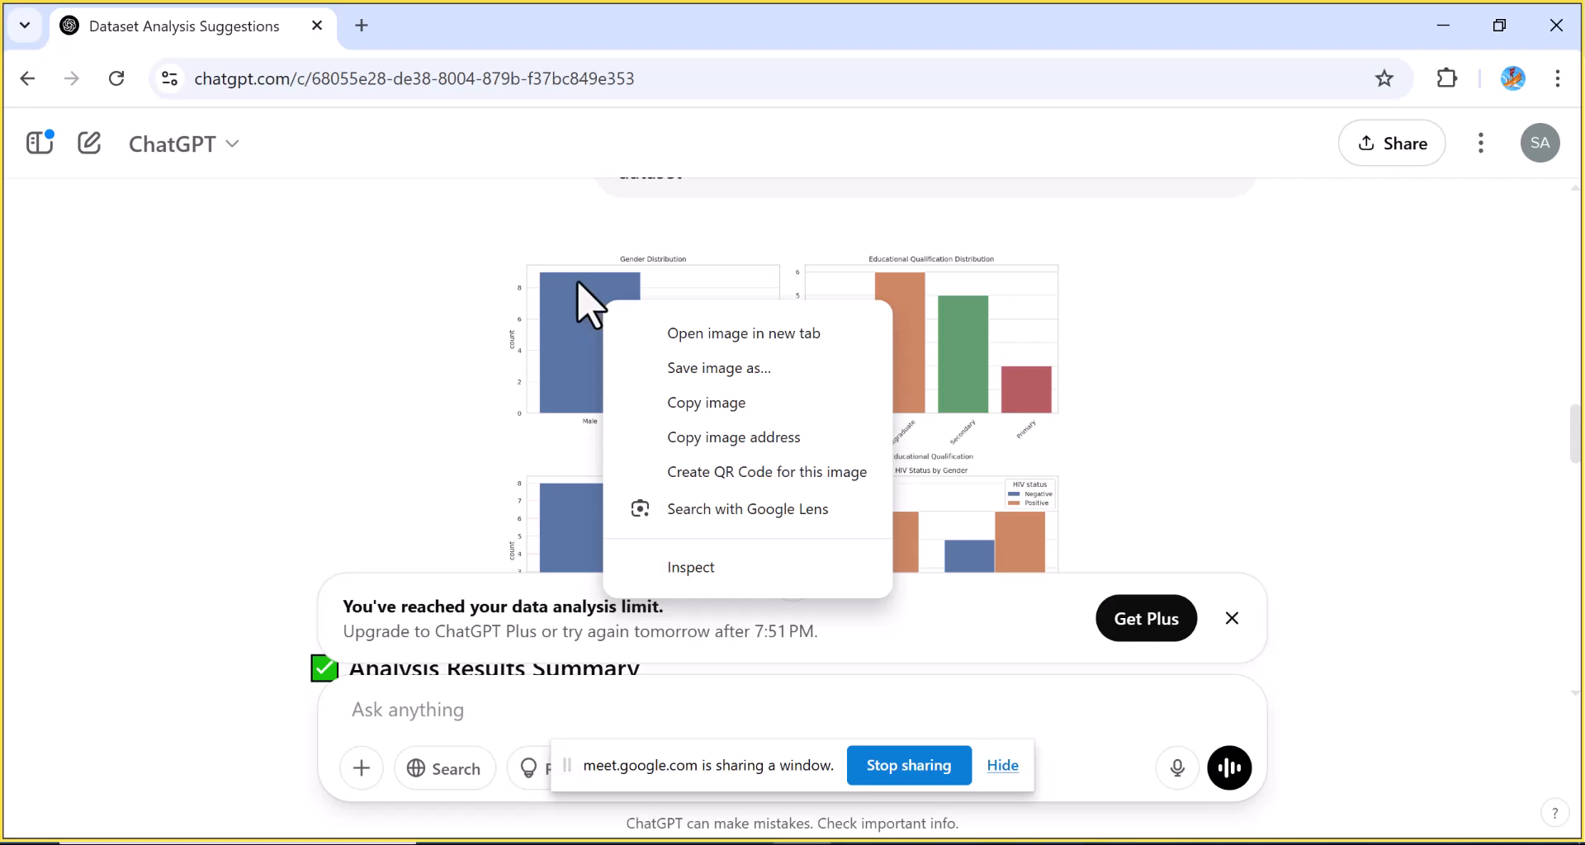
pyautogui.click(706, 404)
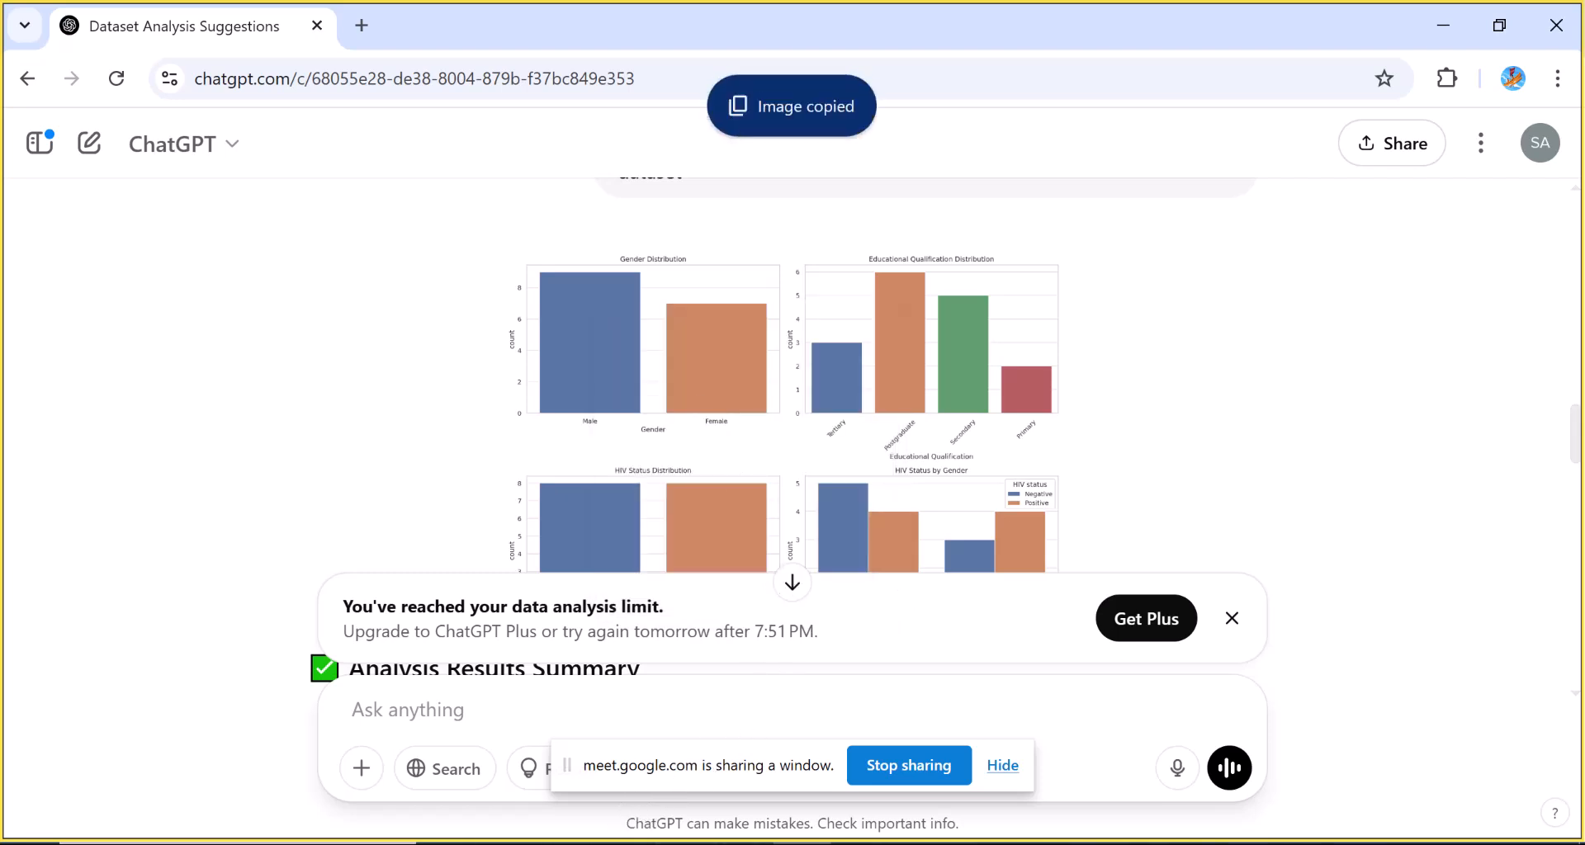
pyautogui.hotkey('alt', 'Tab')
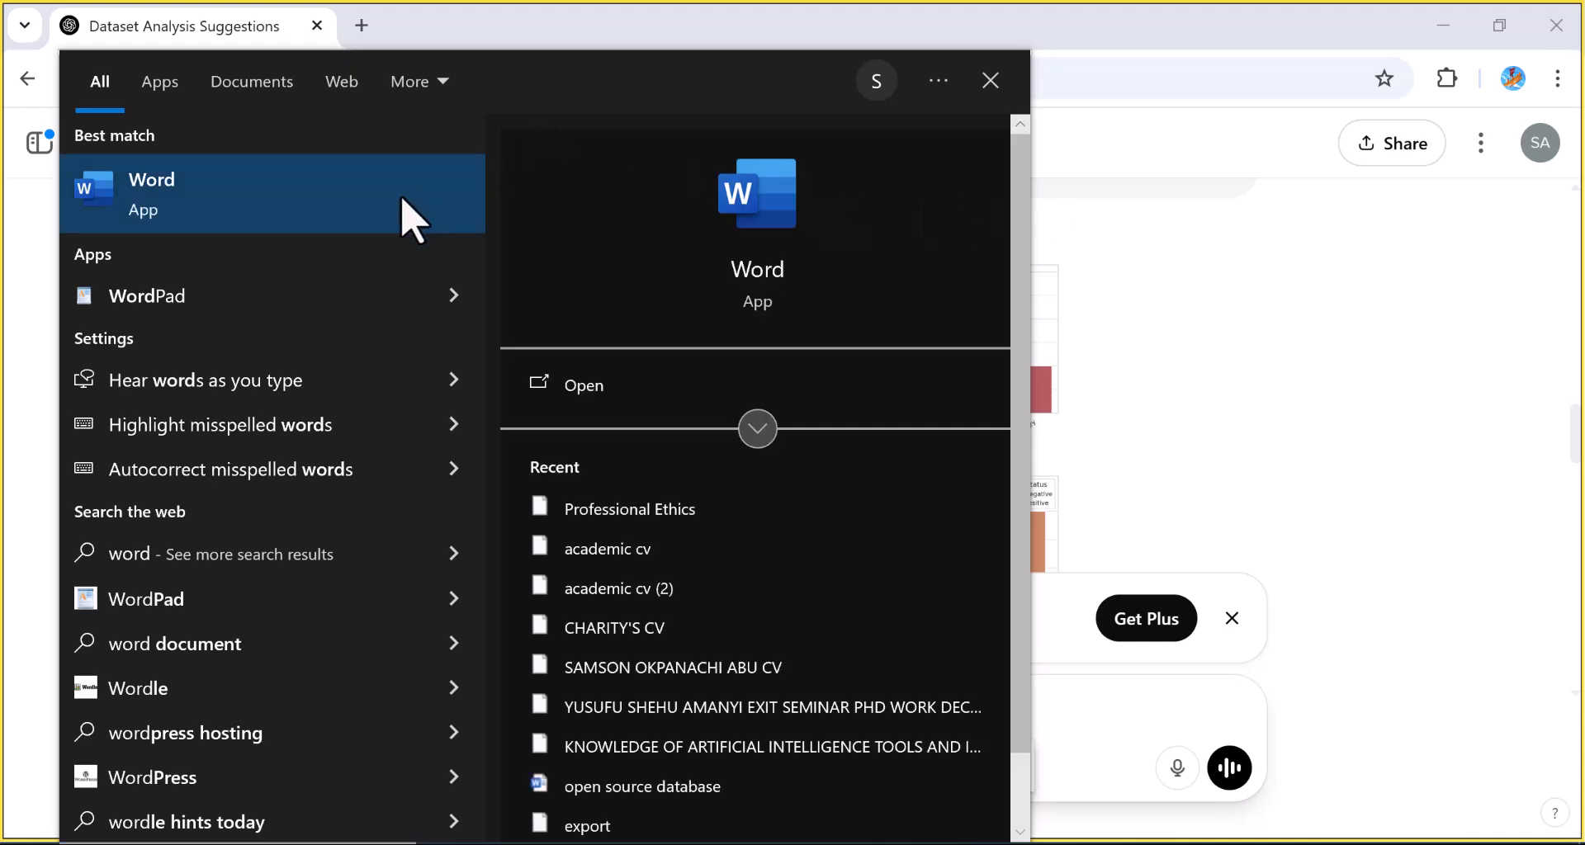
pyautogui.click(410, 219)
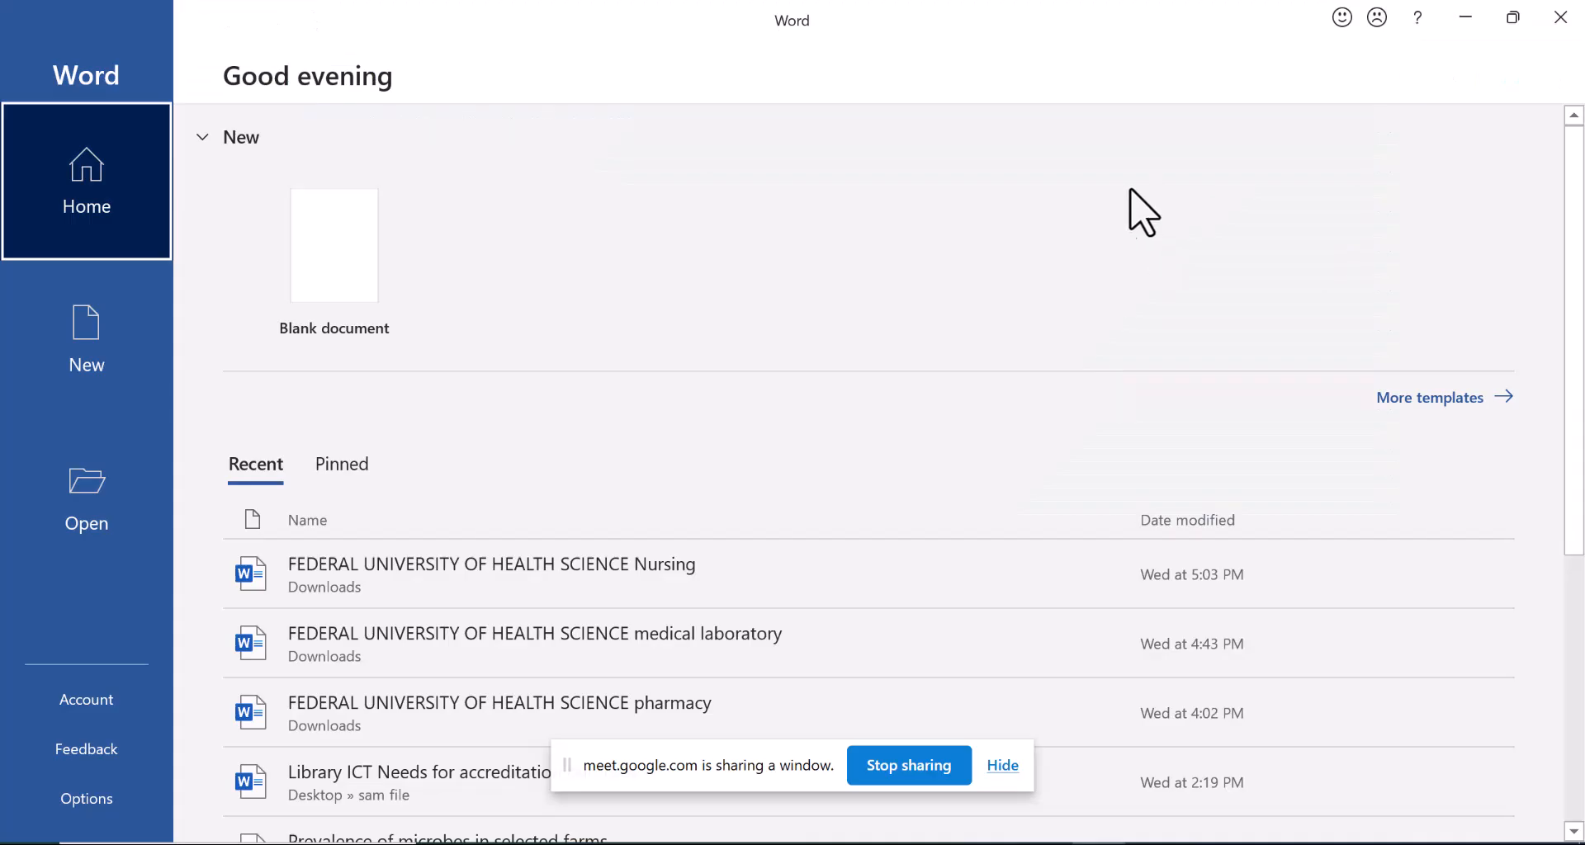
pyautogui.click(341, 240)
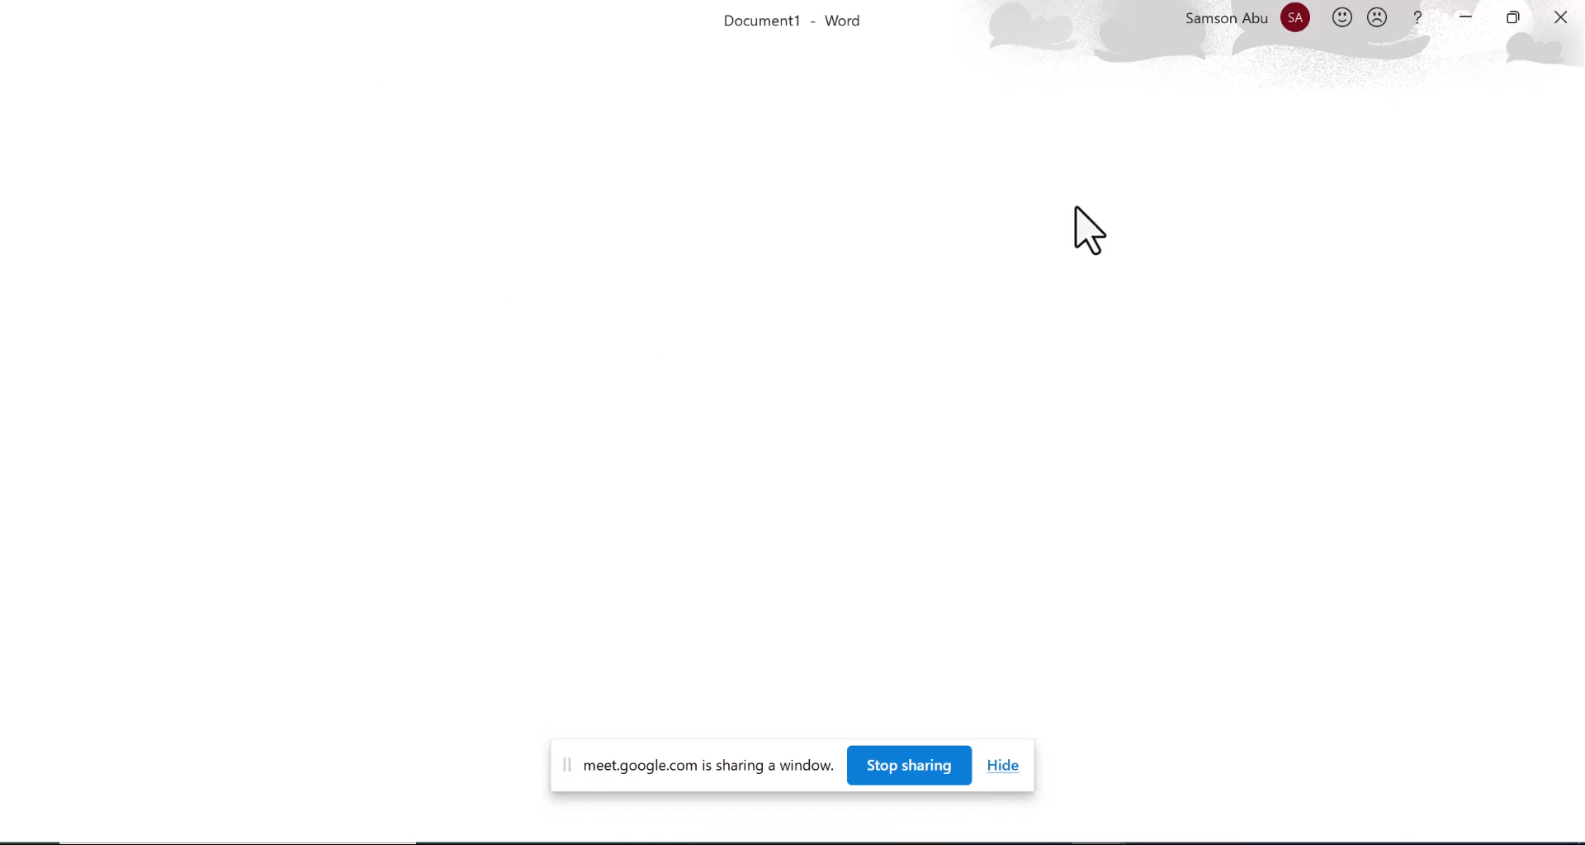
pyautogui.hotkey('ctrl', 'v')
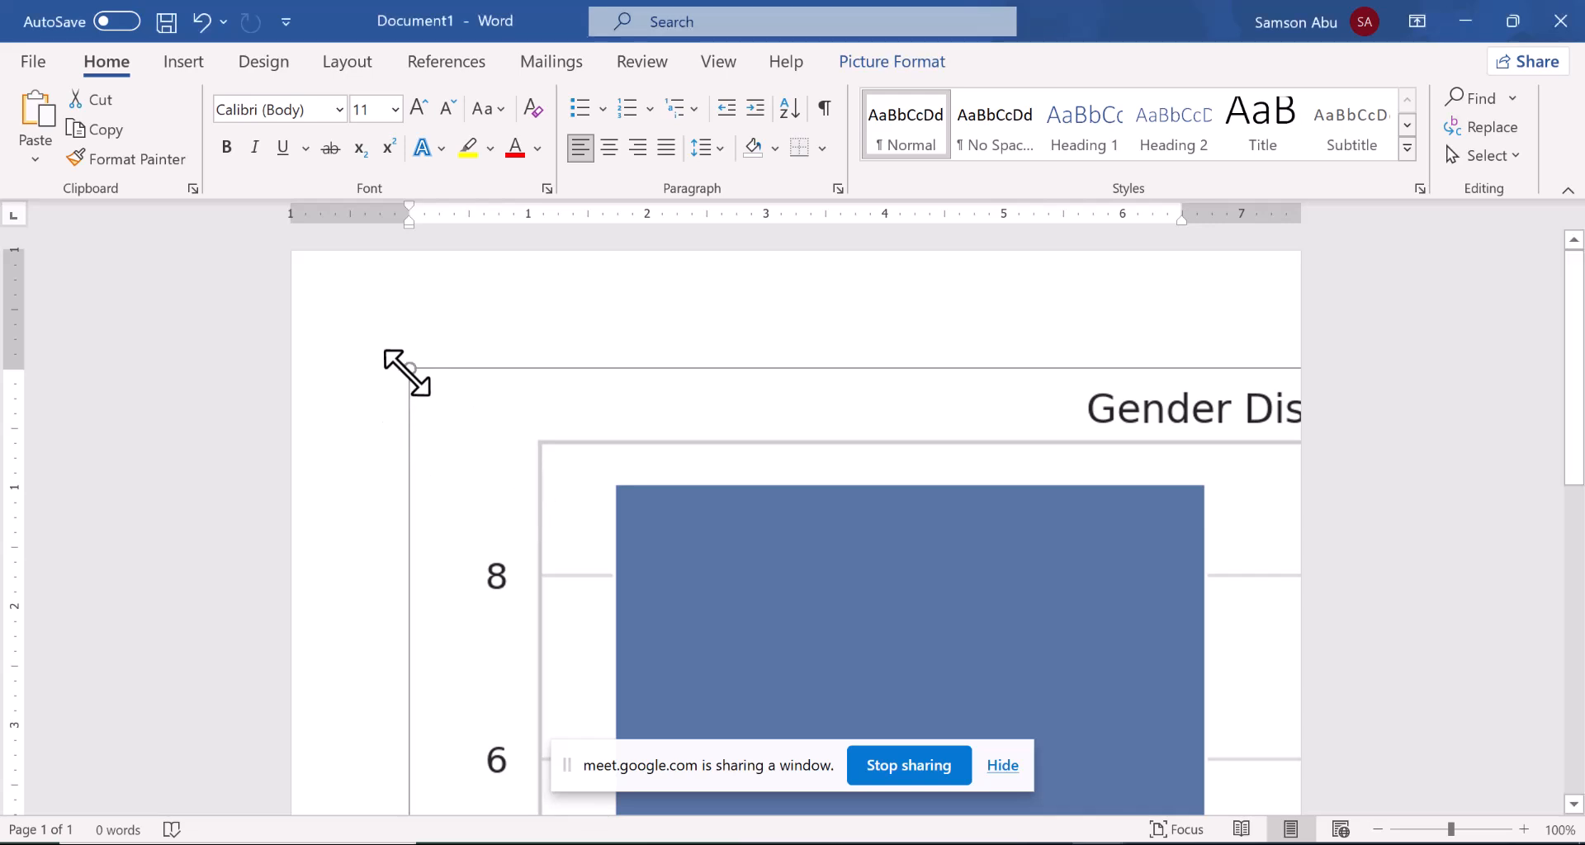
# Step: Shrink the pasted chart picture in the document, keeping its proportions
pyautogui.moveTo(408, 369); pyautogui.dragTo(591, 519)
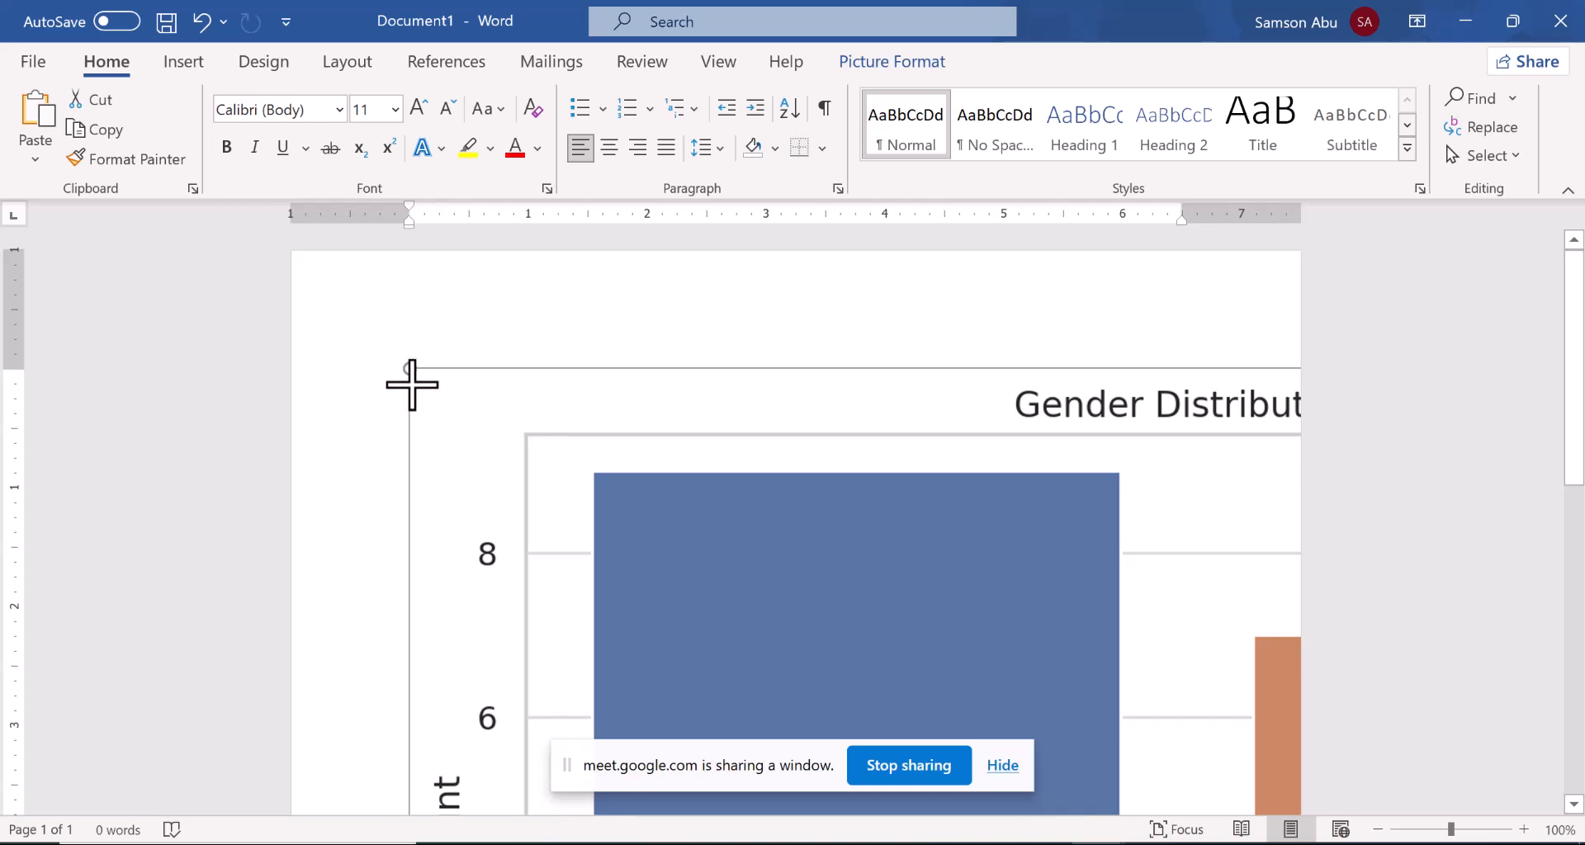
pyautogui.moveTo(409, 368); pyautogui.dragTo(1344, 667)
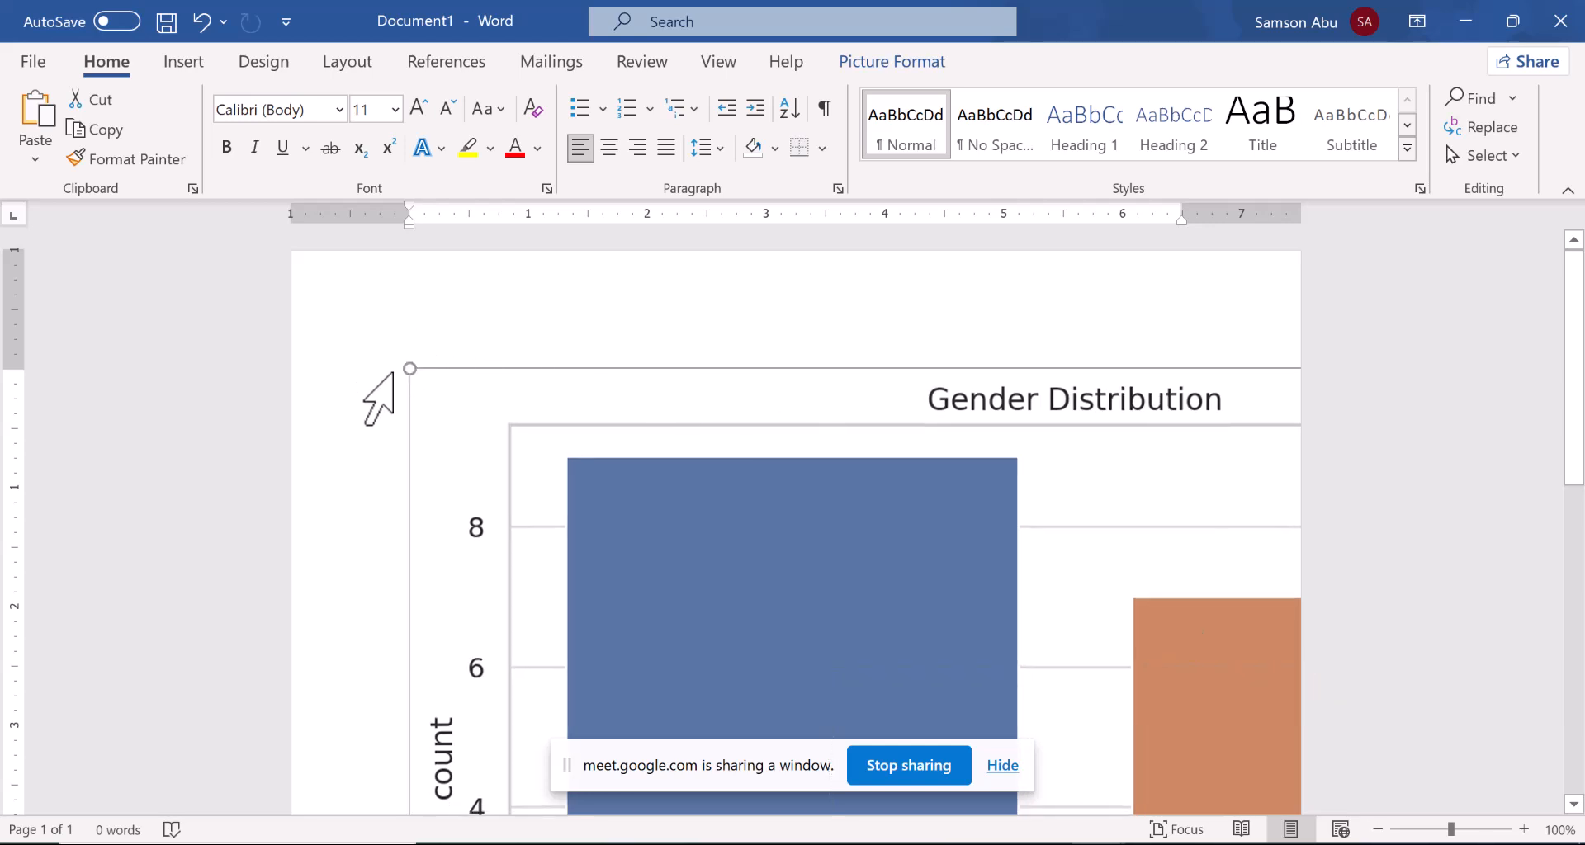
pyautogui.moveTo(410, 368); pyautogui.dragTo(948, 470)
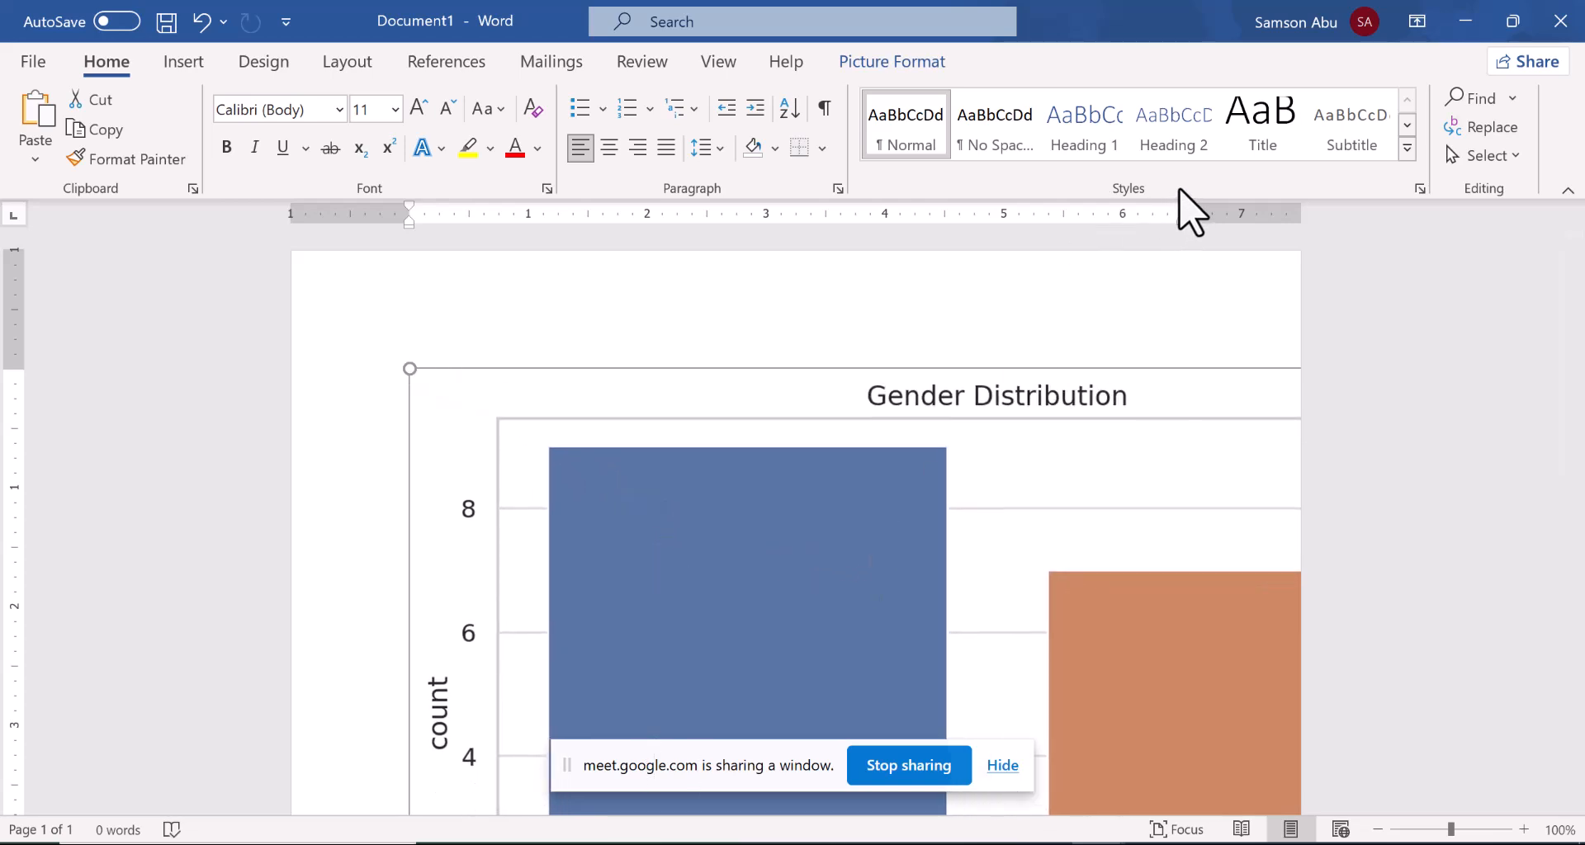
# Step: Switch back to ChatGPT and go over the earlier list of suggested analyses, from risk factors to predictive modeling
pyautogui.hotkey('alt', 'Tab')
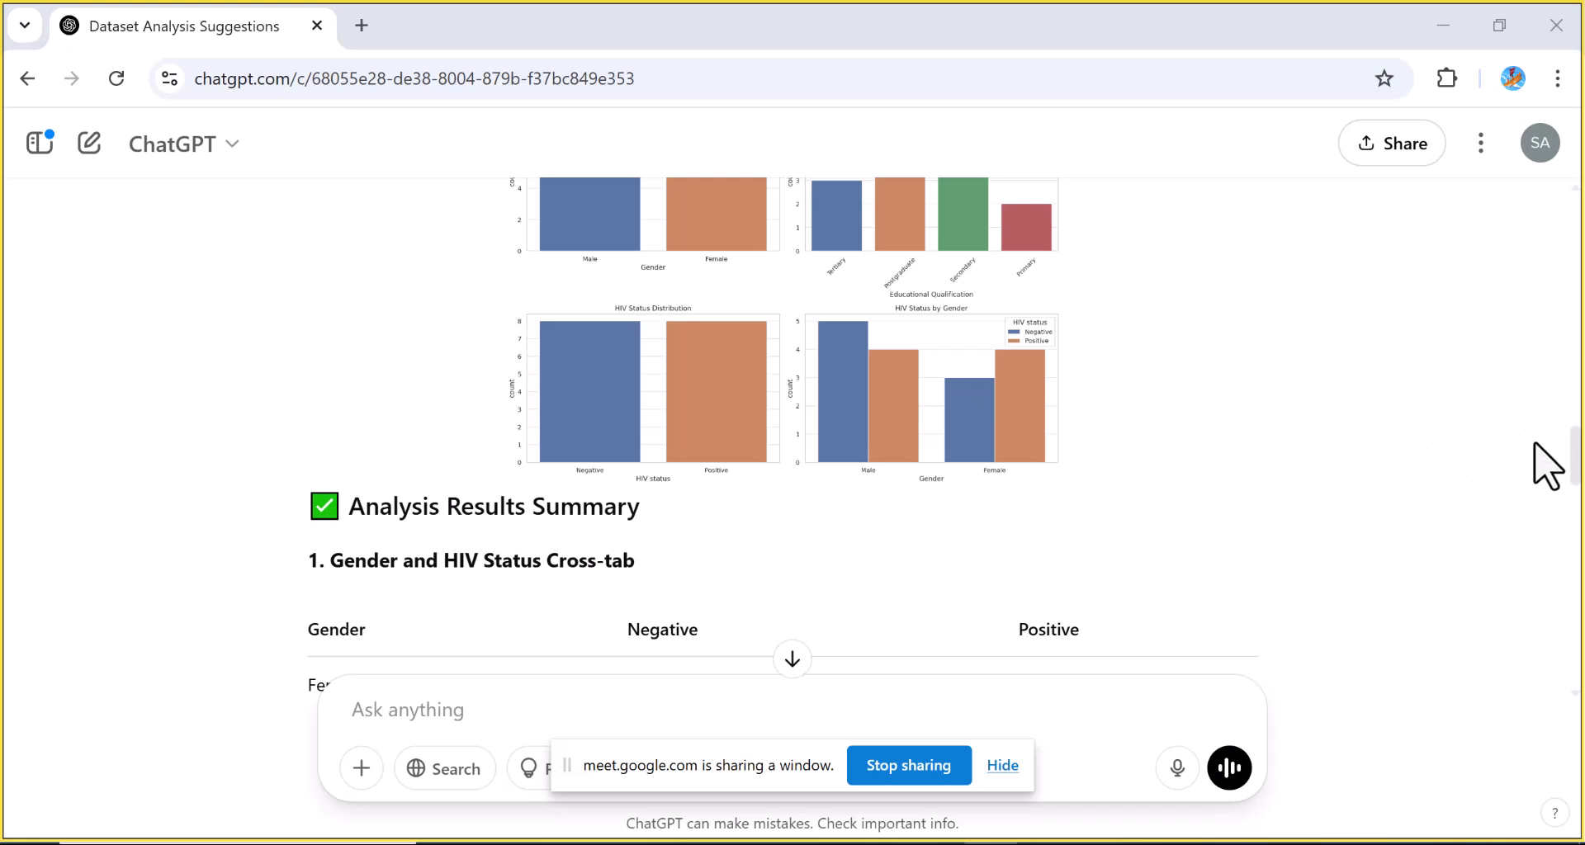
pyautogui.moveTo(1578, 483); pyautogui.dragTo(1580, 382)
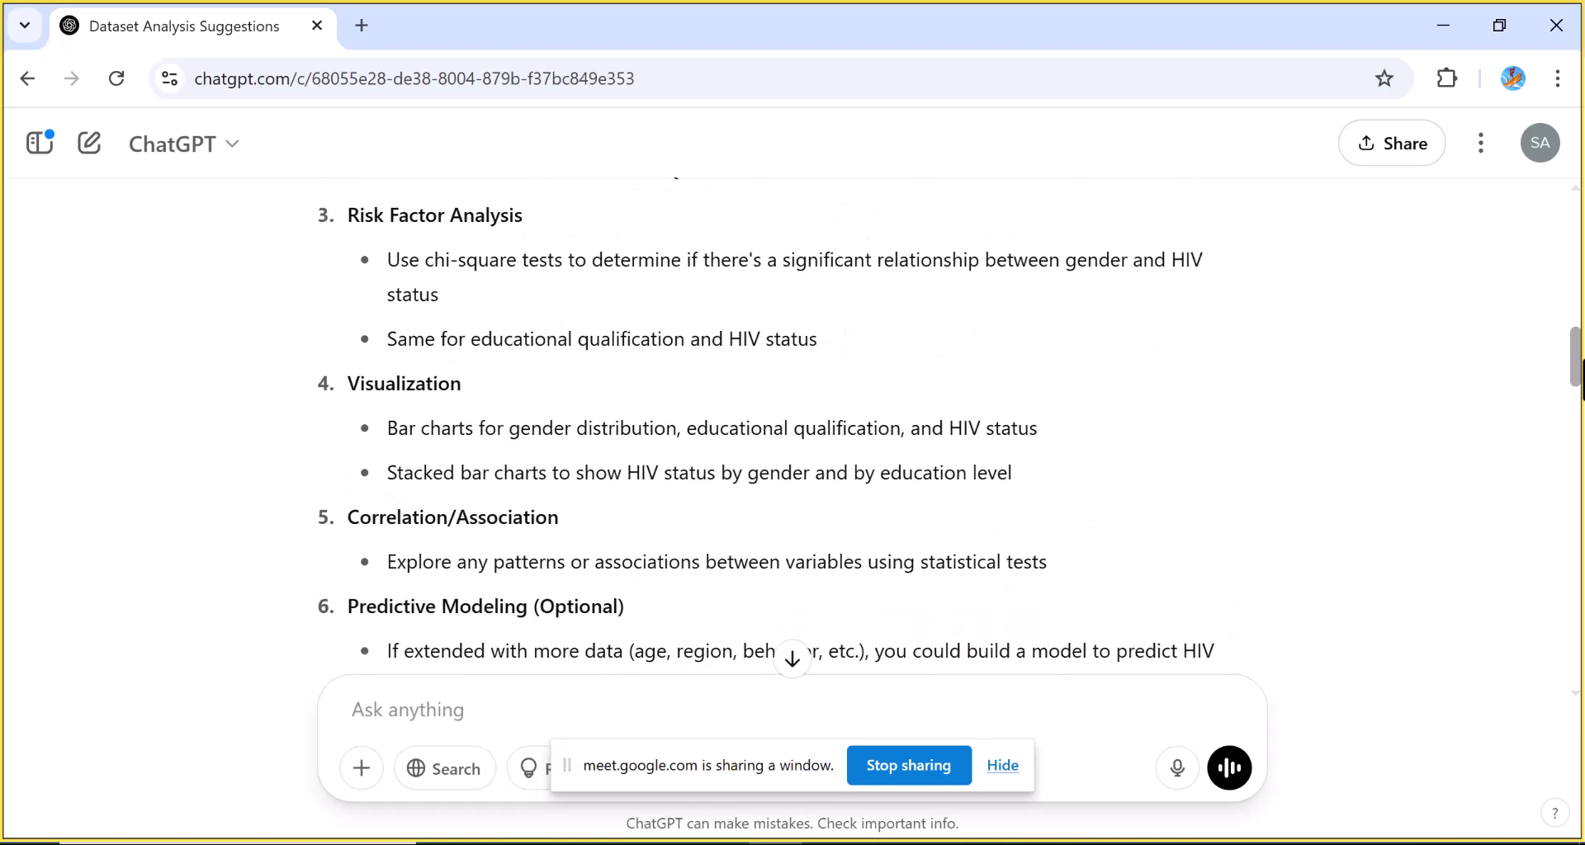